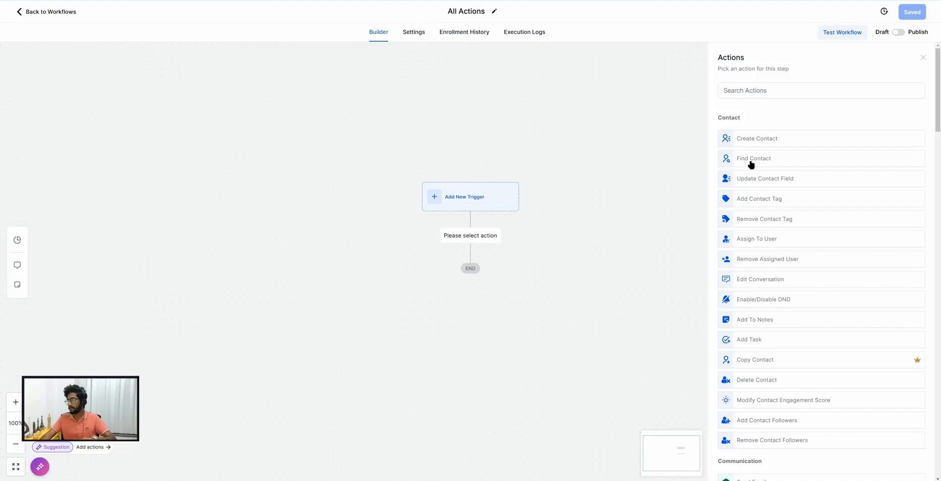
# Start an Assign To User action for the workflow and choose the listed user as assignee.
pyautogui.scroll(-1, 751, 162)
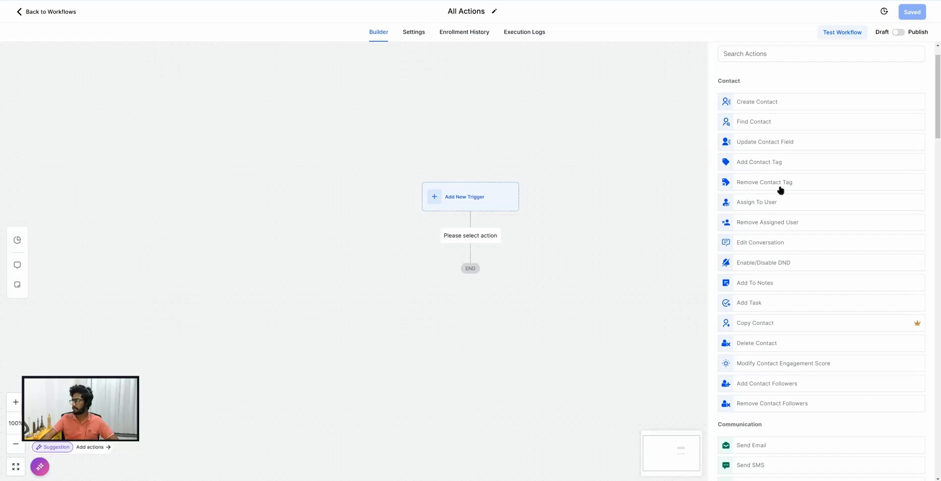
pyautogui.scroll(-1, 781, 190)
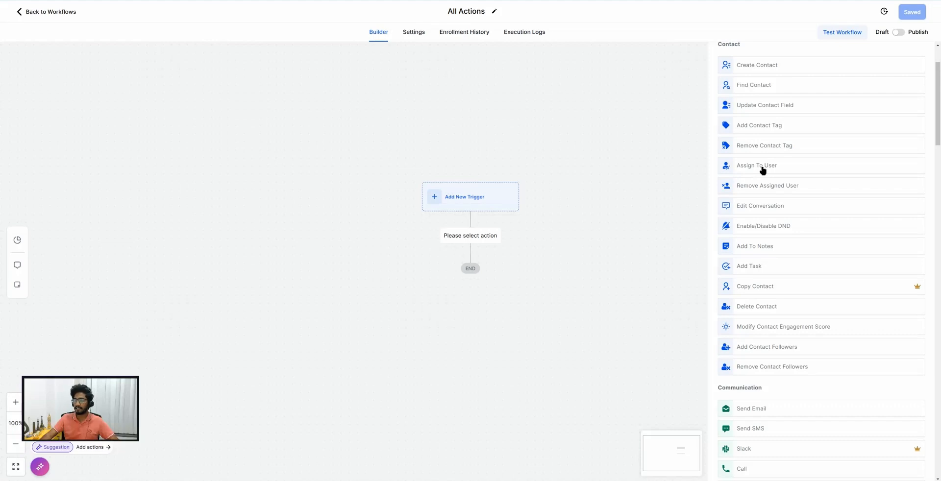
pyautogui.click(763, 169)
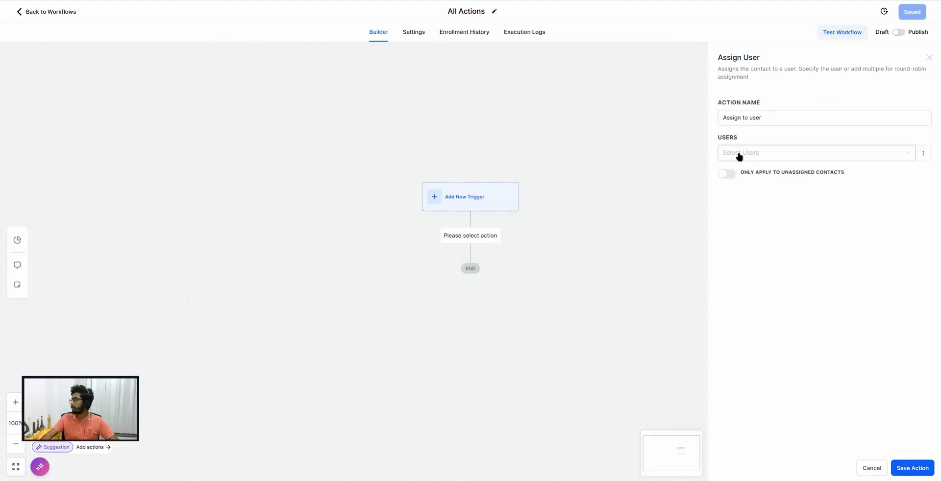
pyautogui.click(738, 154)
pyautogui.click(740, 172)
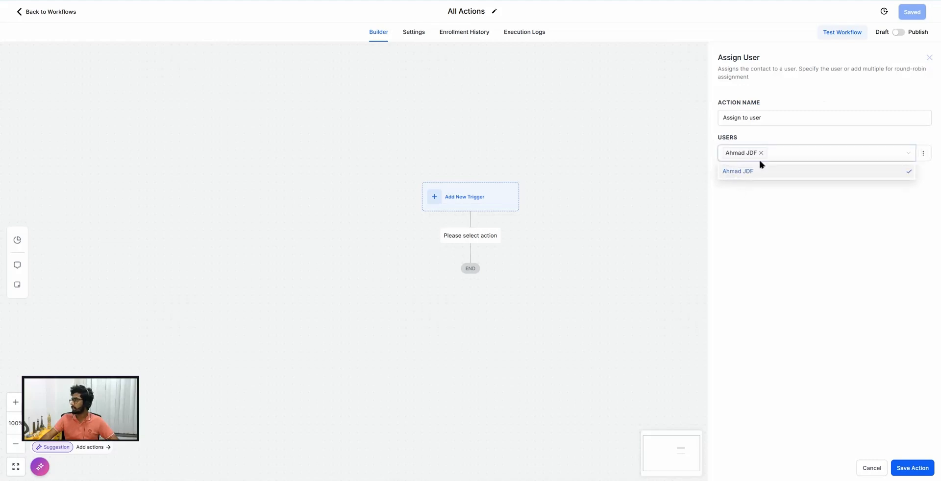
pyautogui.click(764, 221)
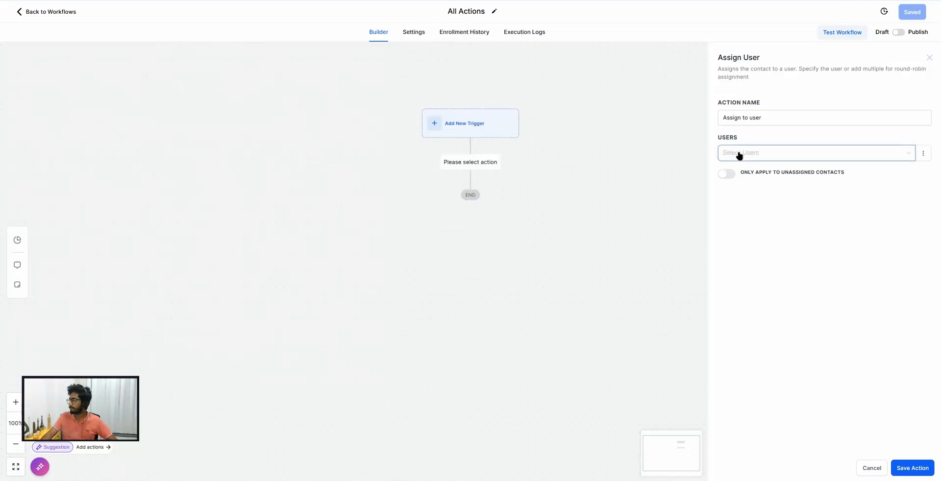
# Select the first and third listed users as assignees in the Assign User action.
pyautogui.click(740, 153)
pyautogui.click(740, 171)
pyautogui.click(741, 201)
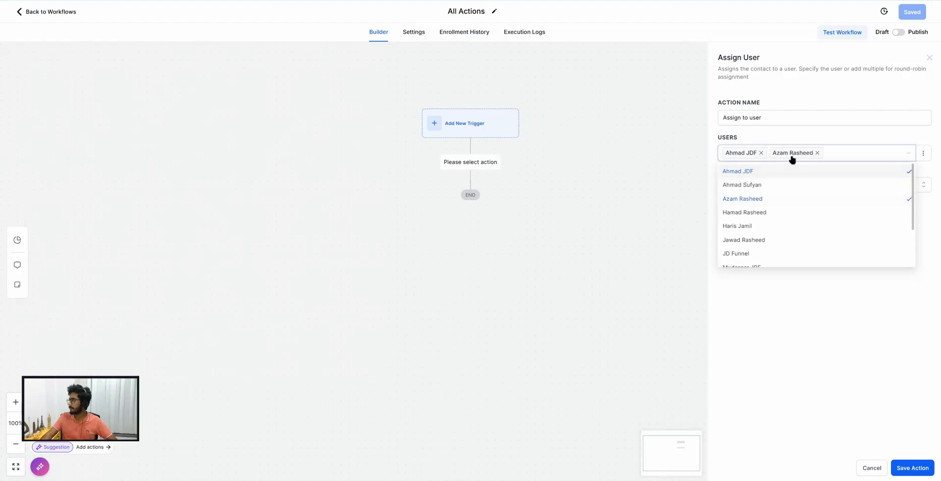
pyautogui.click(776, 323)
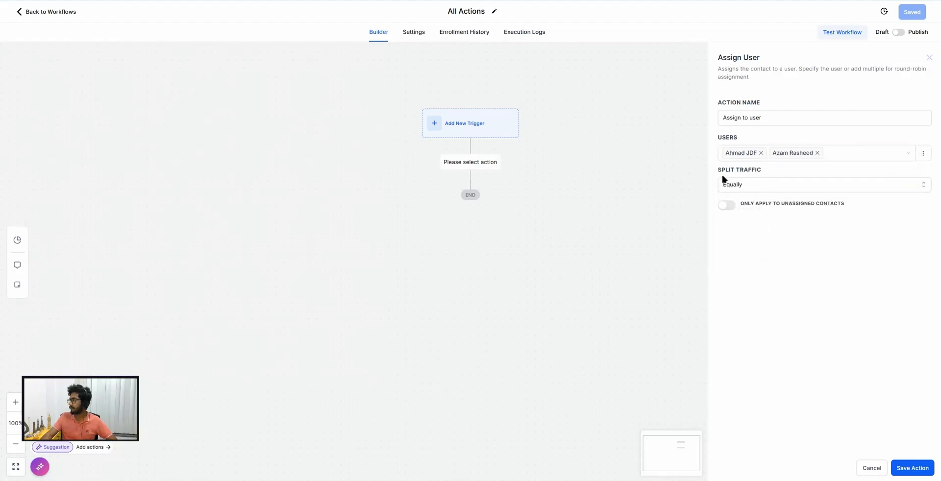
pyautogui.moveTo(718, 171); pyautogui.dragTo(767, 168)
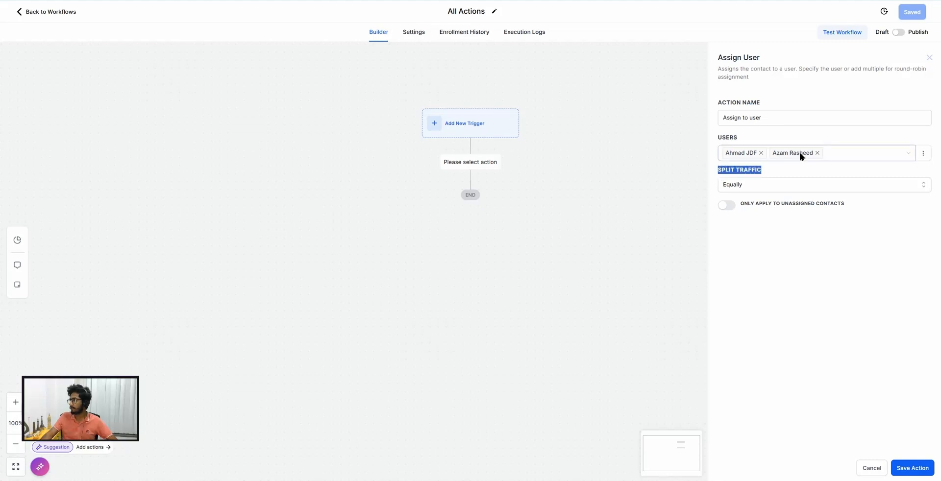
# Split the assignment traffic unevenly with a weightage of 2 for the first user, and close the action without saving.
pyautogui.click(736, 186)
pyautogui.click(736, 217)
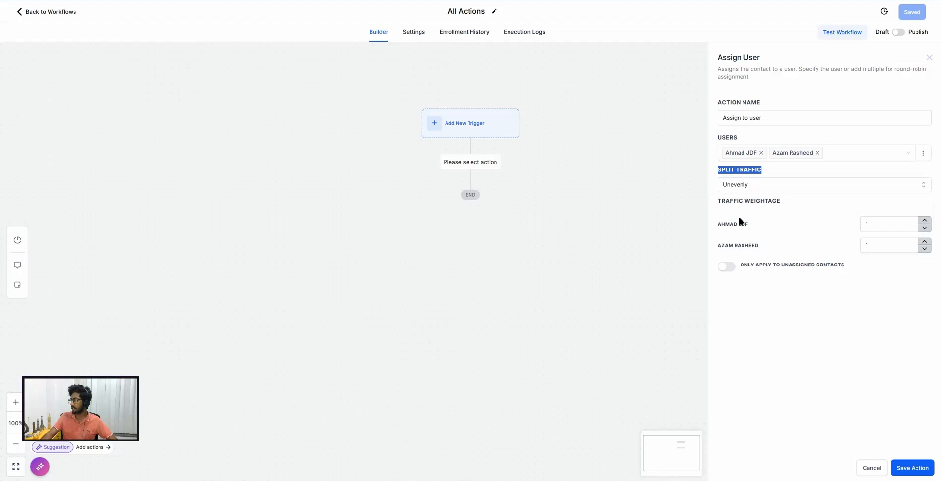
pyautogui.click(883, 224)
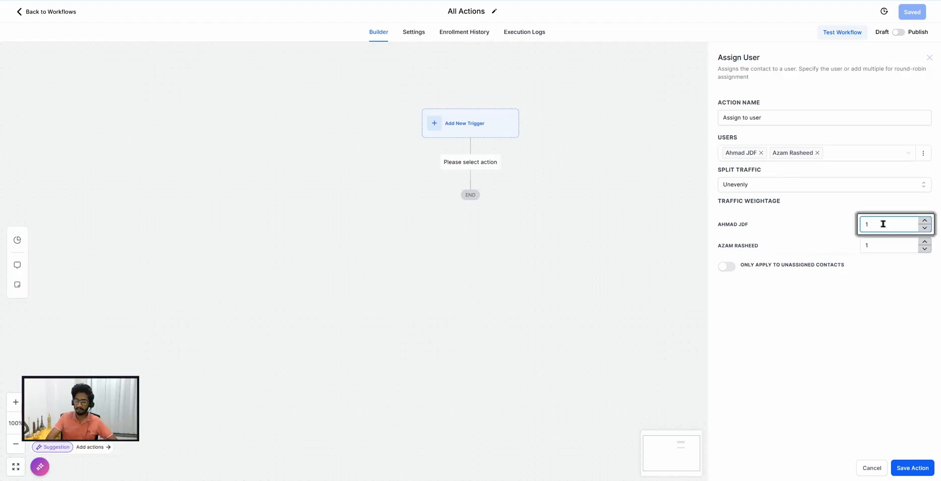
pyautogui.press('BackSpace')
pyautogui.write('0')
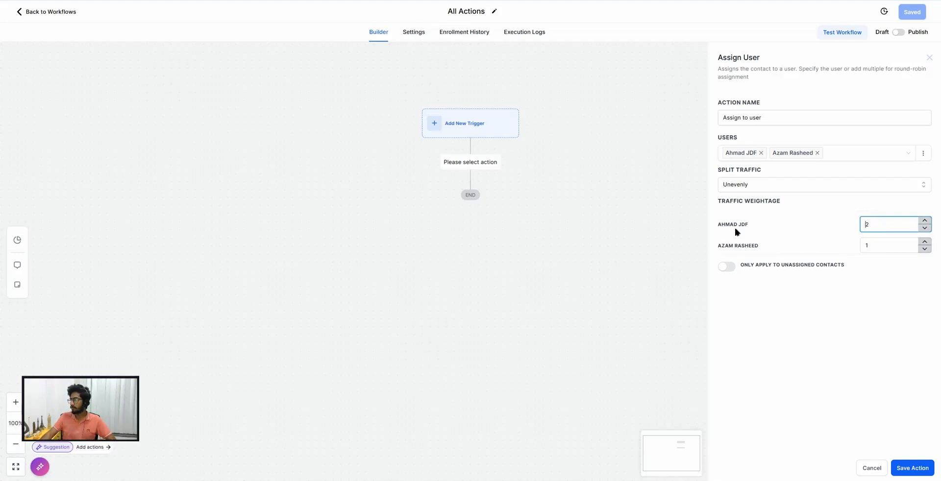
pyautogui.moveTo(750, 224); pyautogui.dragTo(717, 226)
pyautogui.moveTo(759, 246); pyautogui.dragTo(715, 246)
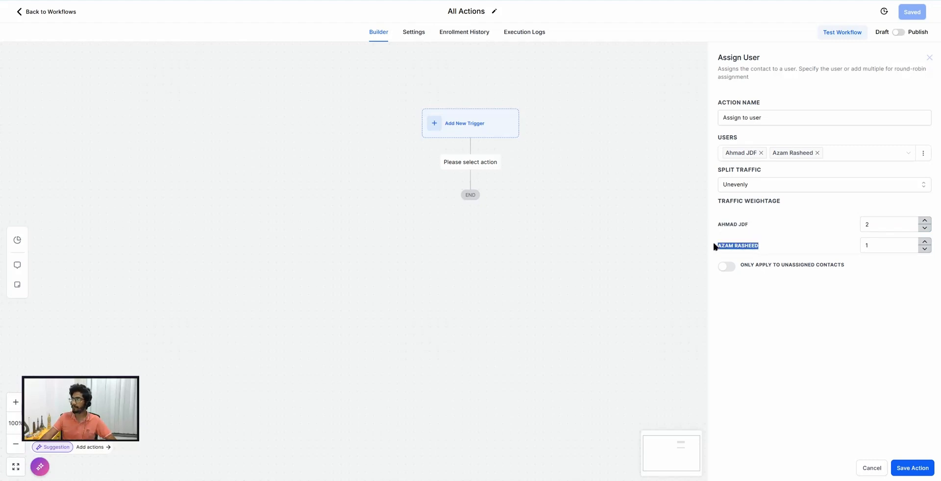
pyautogui.click(929, 58)
# View the Remove Assigned User action's settings and cancel it.
pyautogui.click(470, 162)
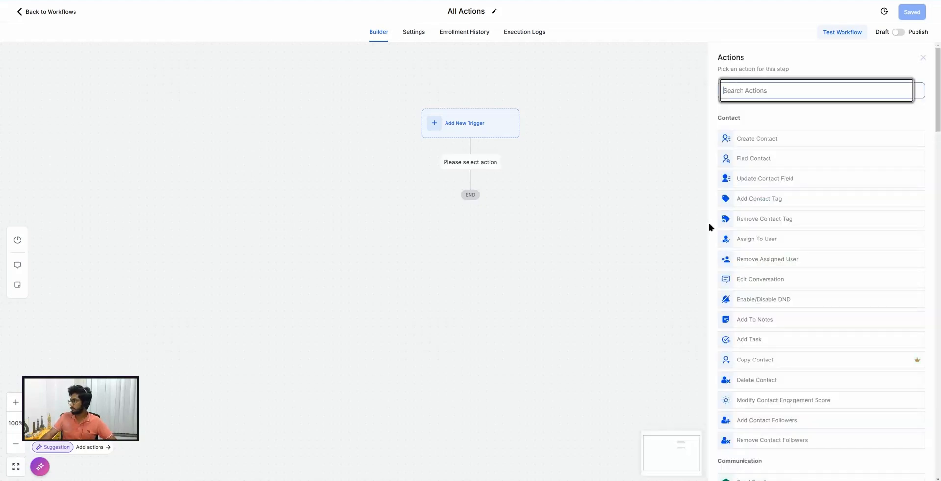
pyautogui.click(764, 260)
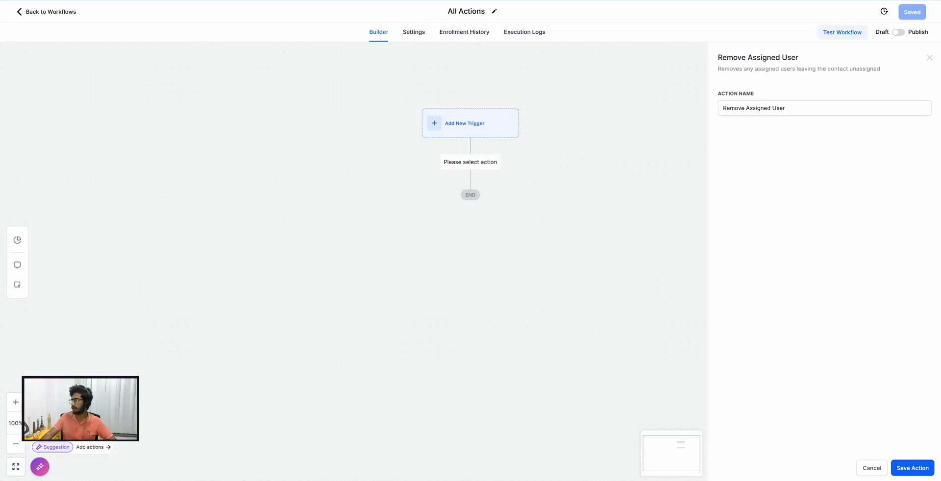
pyautogui.click(869, 468)
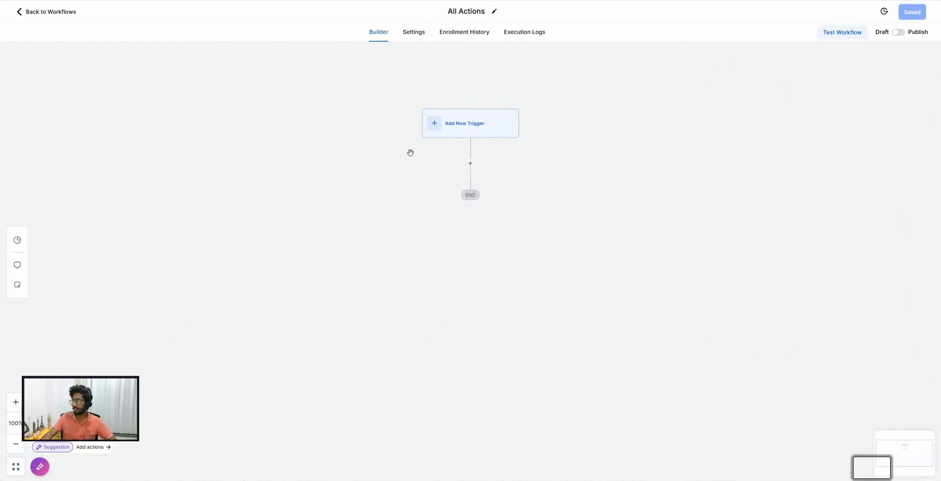
# Examine the read/unread and archive/unarchive options of the Edit Conversation action, and cancel it.
pyautogui.click(470, 165)
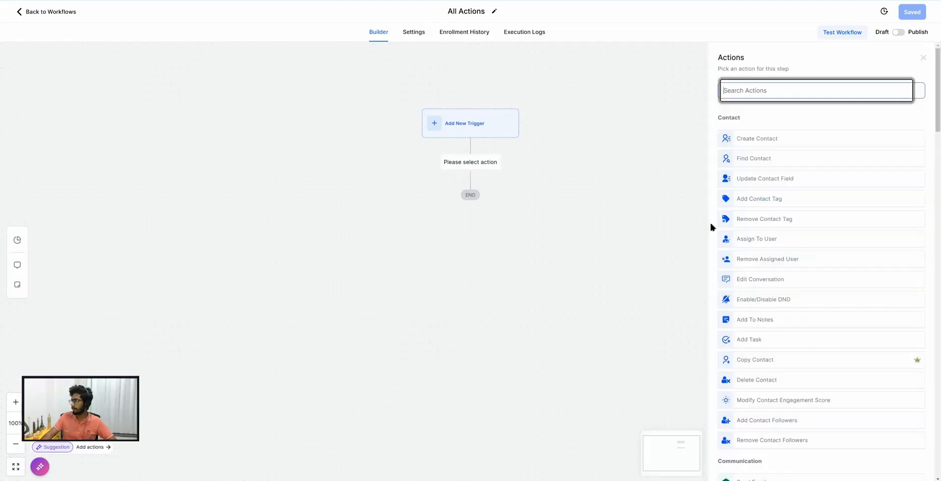
pyautogui.click(756, 283)
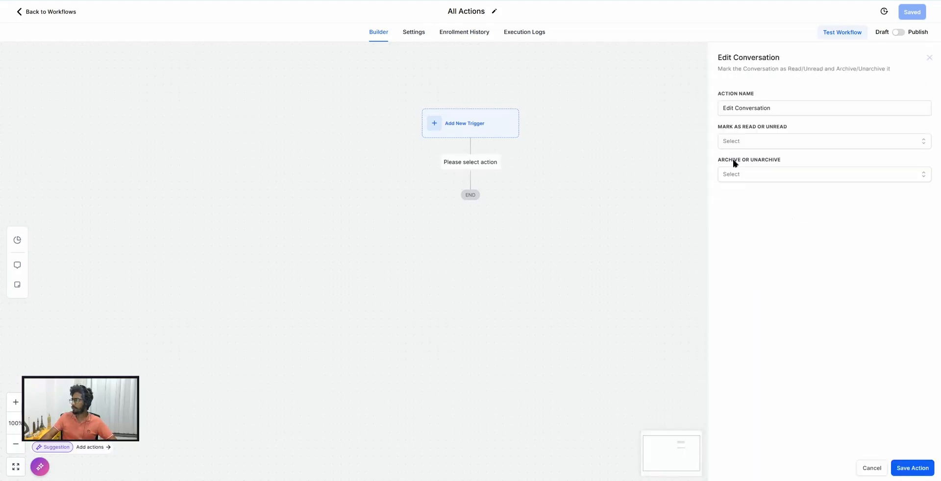
pyautogui.click(755, 140)
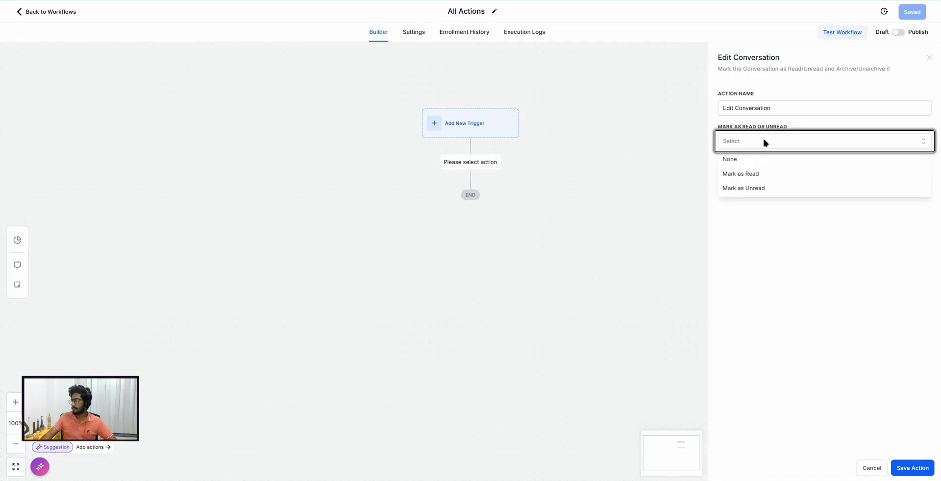
pyautogui.click(752, 246)
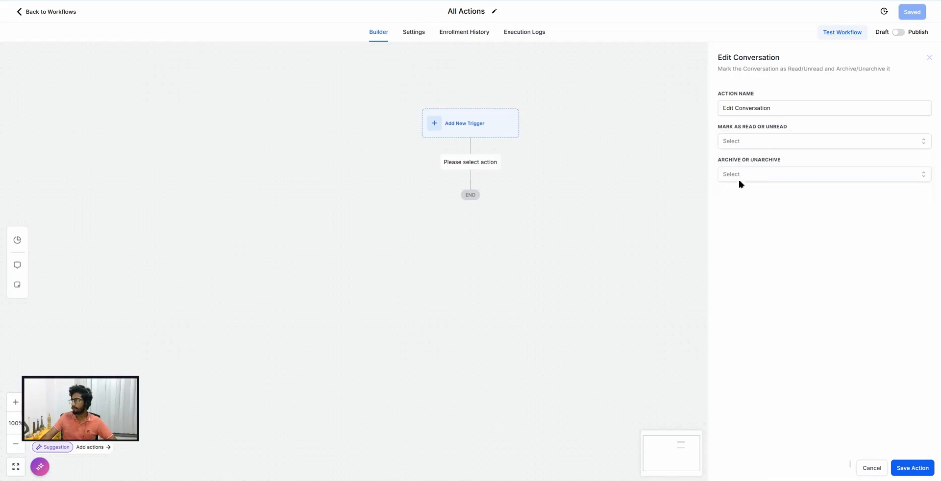
pyautogui.click(736, 176)
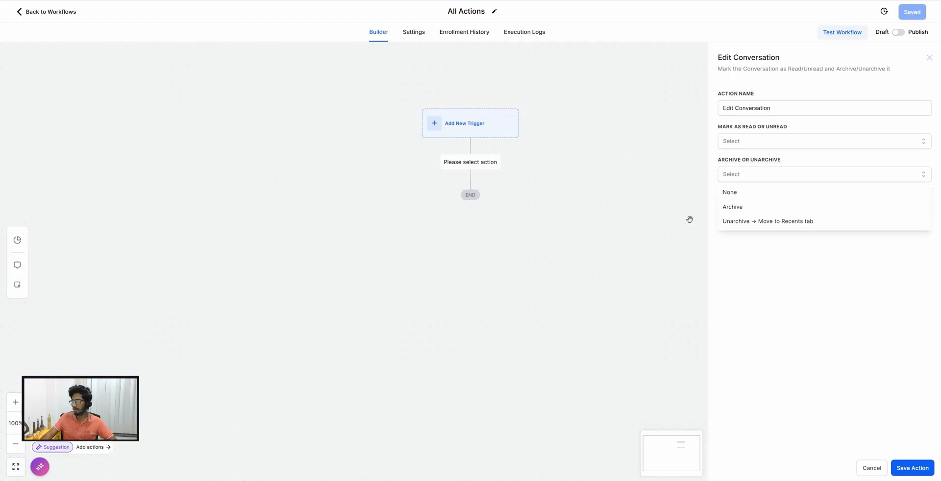
pyautogui.click(869, 468)
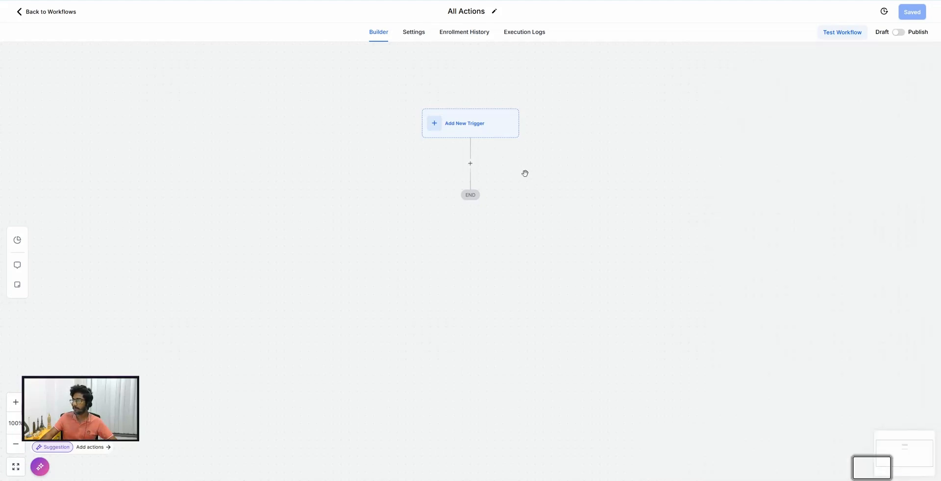
# Examine the DND choices offered by the Enable/Disable DND action, and cancel it.
pyautogui.click(470, 164)
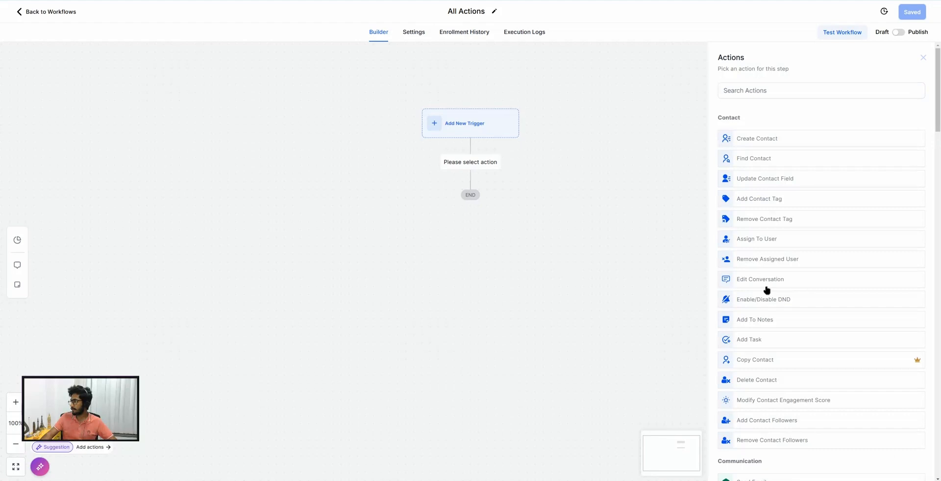
pyautogui.scroll(-1, 767, 289)
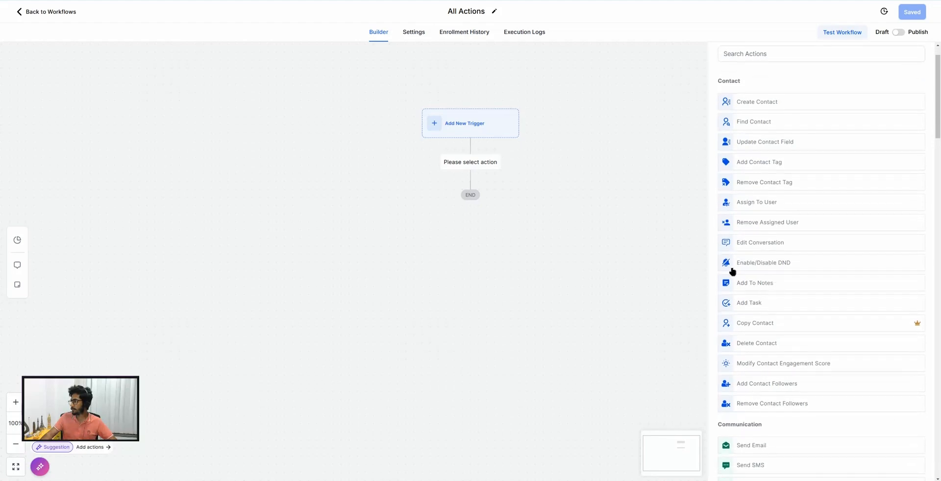
pyautogui.click(765, 269)
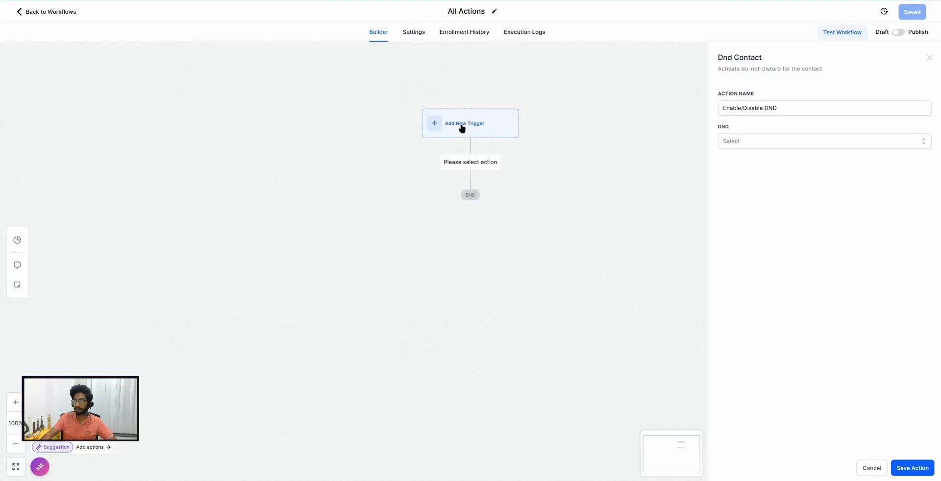
pyautogui.click(737, 141)
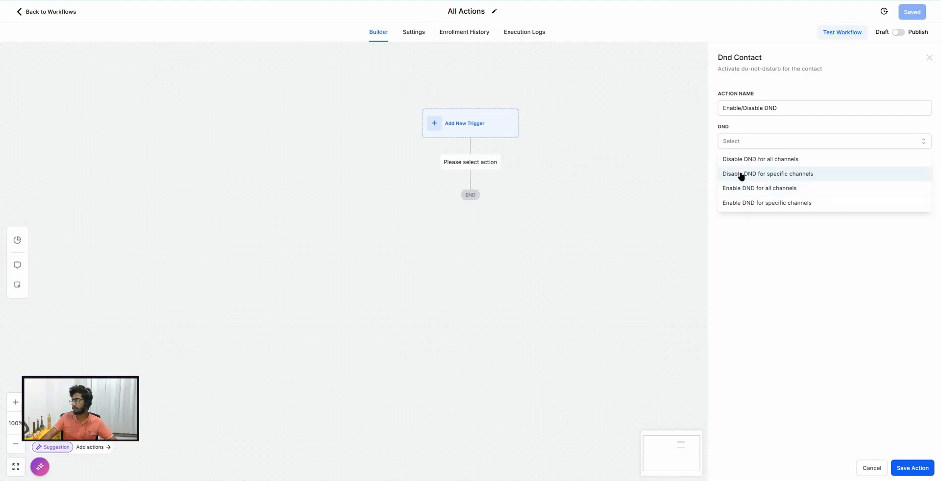
pyautogui.click(784, 317)
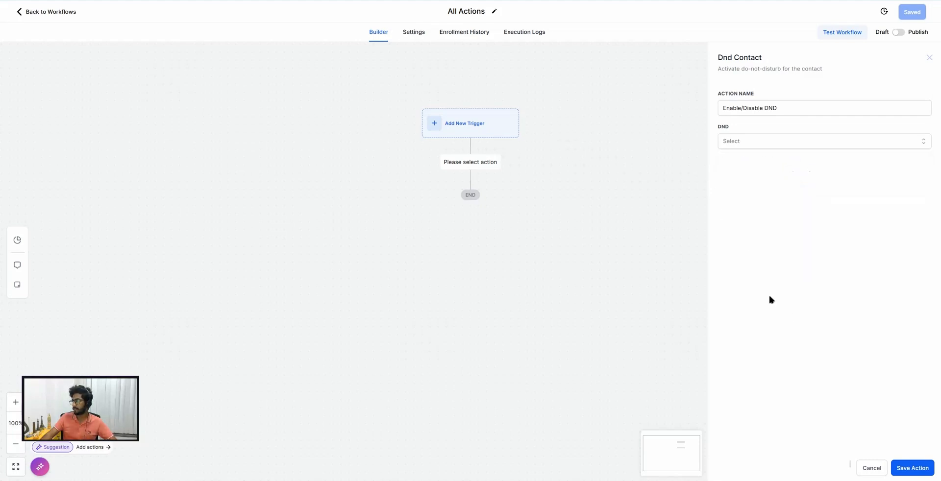
pyautogui.click(877, 472)
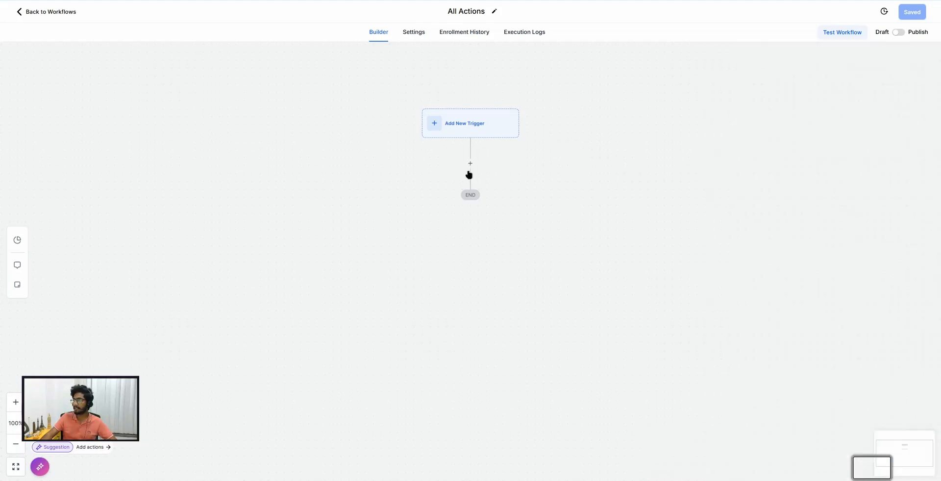
# Start an Add To Notes action and browse the Contact custom fields available as custom values for the note.
pyautogui.click(471, 163)
pyautogui.scroll(-2, 735, 270)
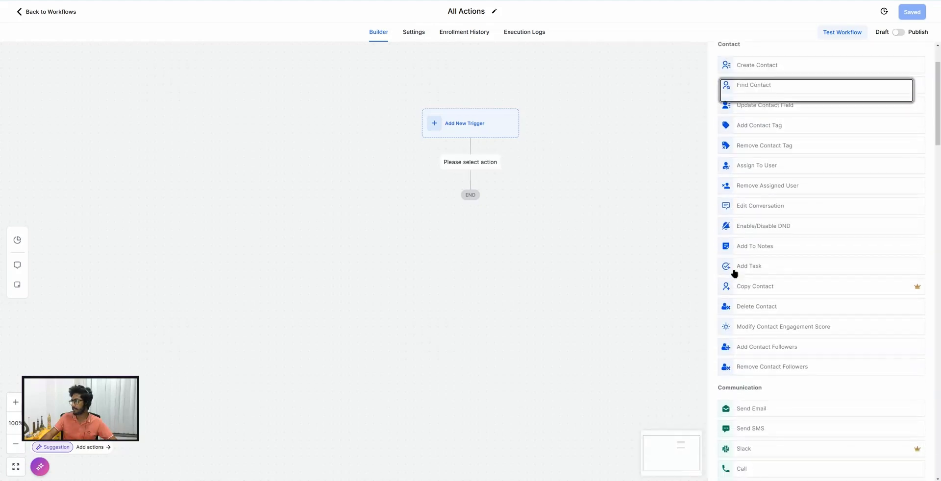
pyautogui.click(757, 247)
pyautogui.click(761, 192)
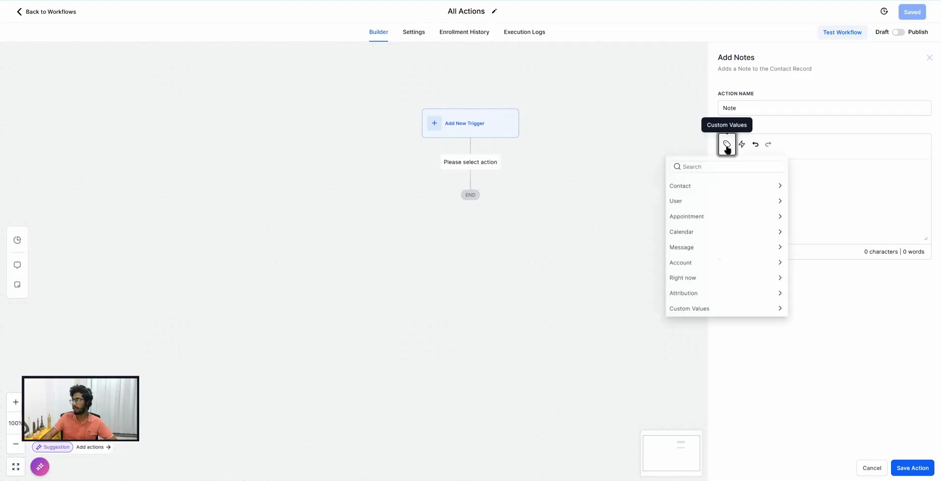
pyautogui.click(677, 184)
pyautogui.scroll(-3, 699, 211)
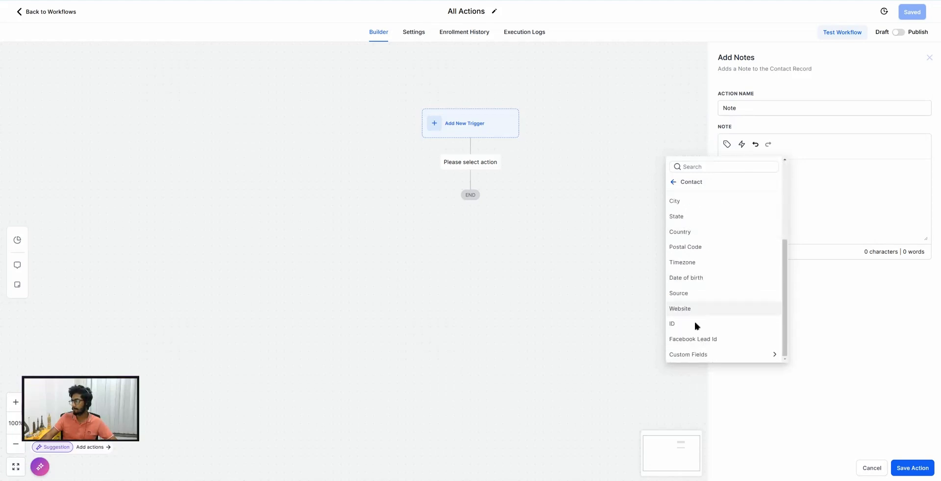
pyautogui.click(701, 354)
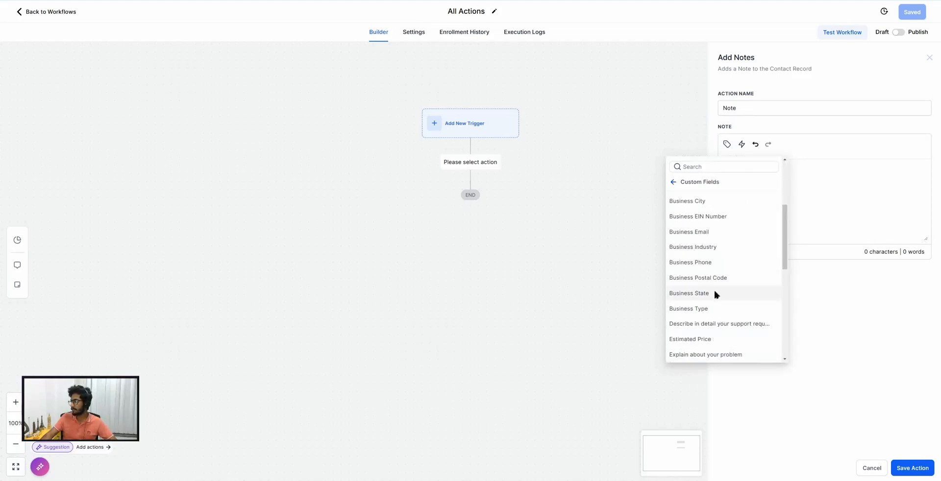
pyautogui.scroll(-3, 714, 288)
# Search the custom values for "messa" and insert Message Body into the note.
pyautogui.click(691, 166)
pyautogui.write('messa')
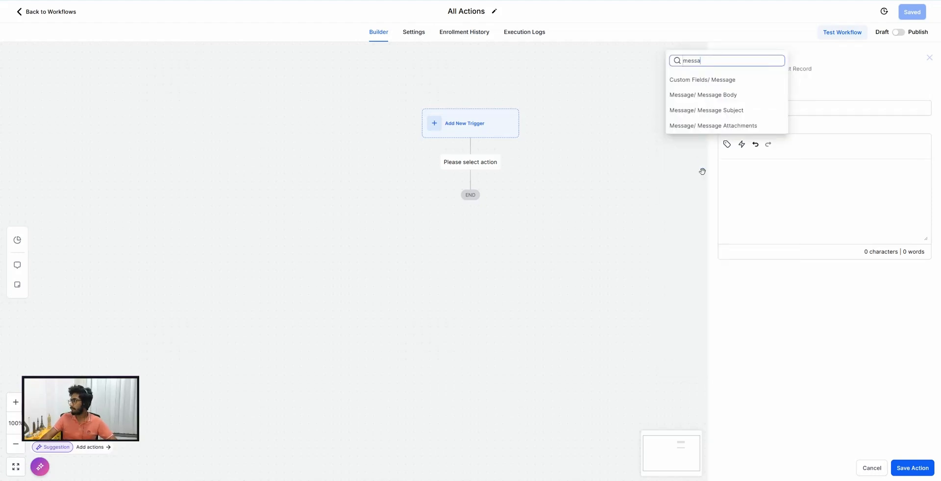
pyautogui.click(706, 95)
pyautogui.moveTo(785, 172); pyautogui.dragTo(727, 165)
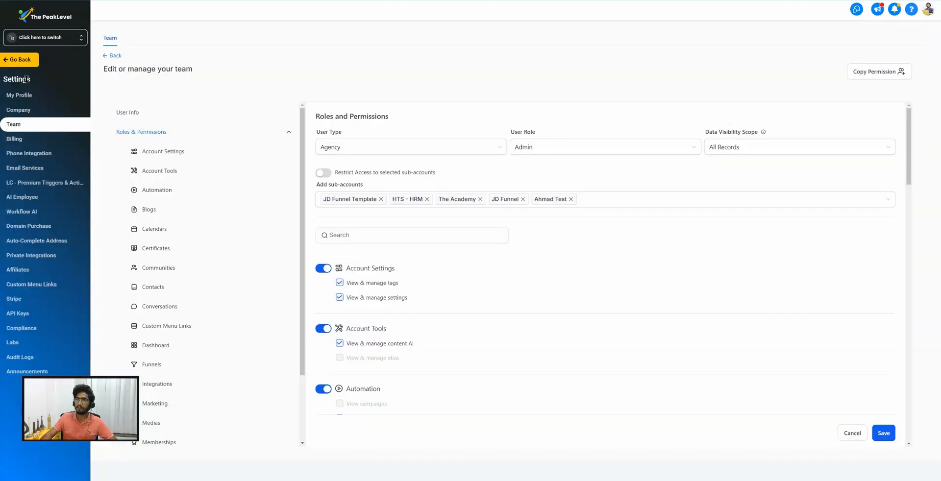
# Switch from the agency team settings to the test sub-account.
pyautogui.click(42, 39)
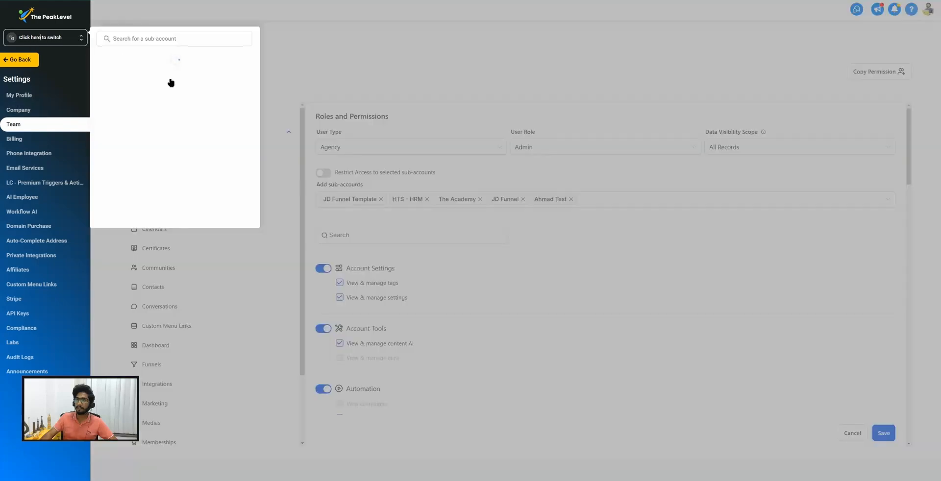
pyautogui.click(137, 76)
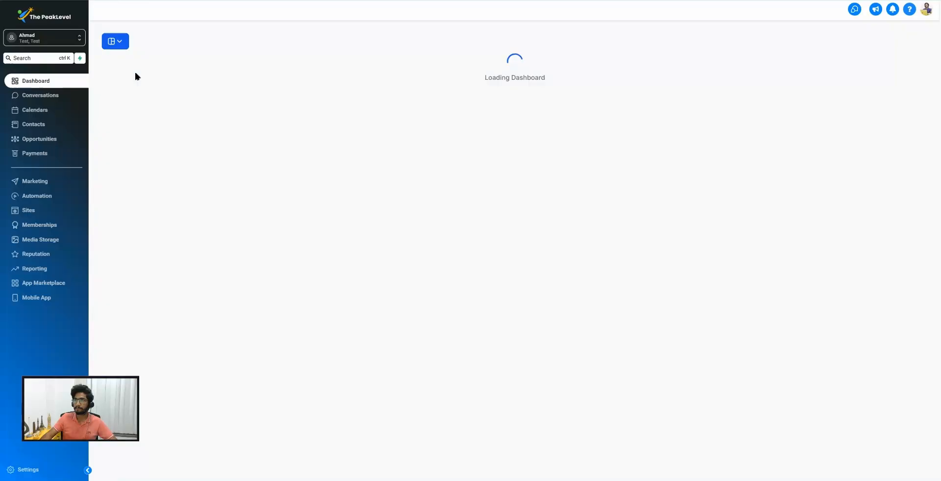
# Dismiss the billing warning in Contacts and view the notes of the contact that has a phone number.
pyautogui.click(34, 130)
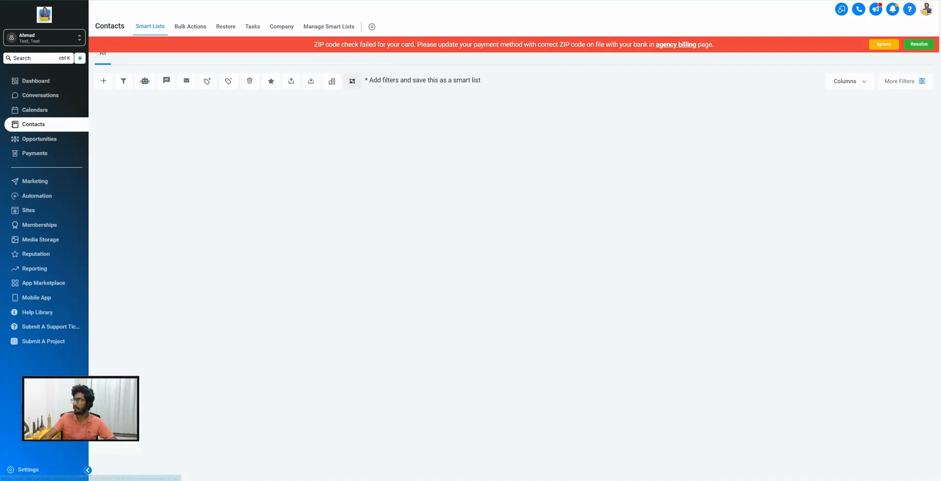
pyautogui.click(883, 44)
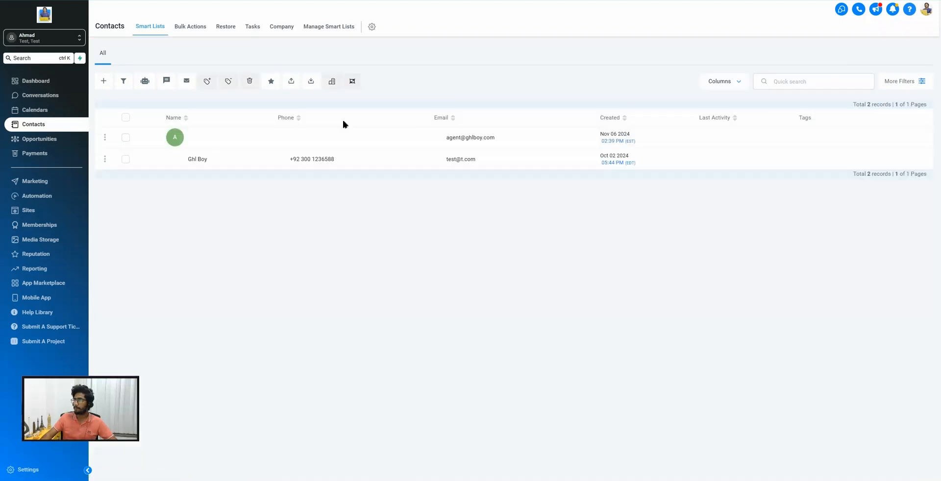
pyautogui.click(202, 158)
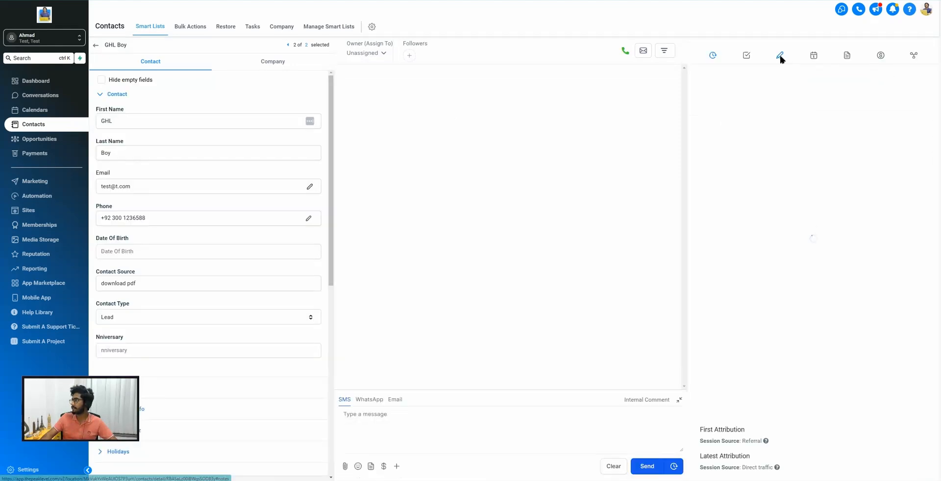
pyautogui.click(779, 57)
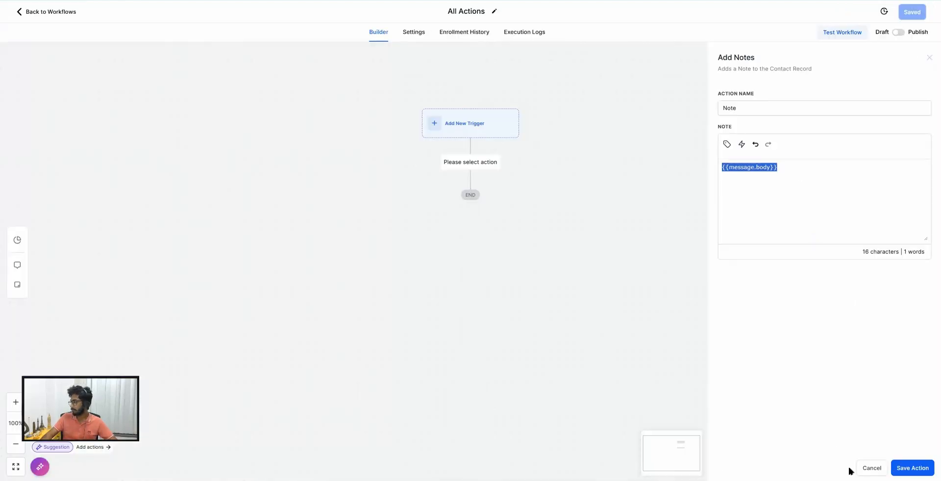
# Cancel the Add Notes action, start an Add Task action and check its Assign To choices.
pyautogui.click(869, 469)
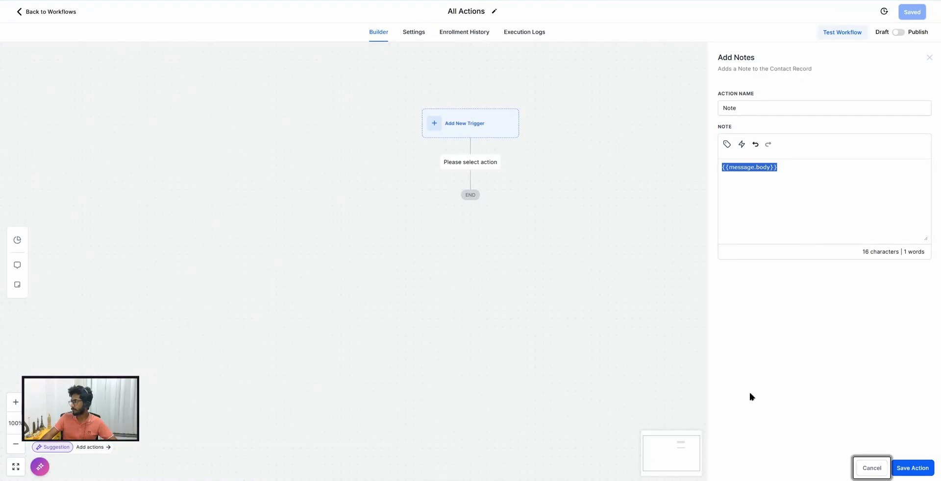
pyautogui.scroll(-3, 823, 305)
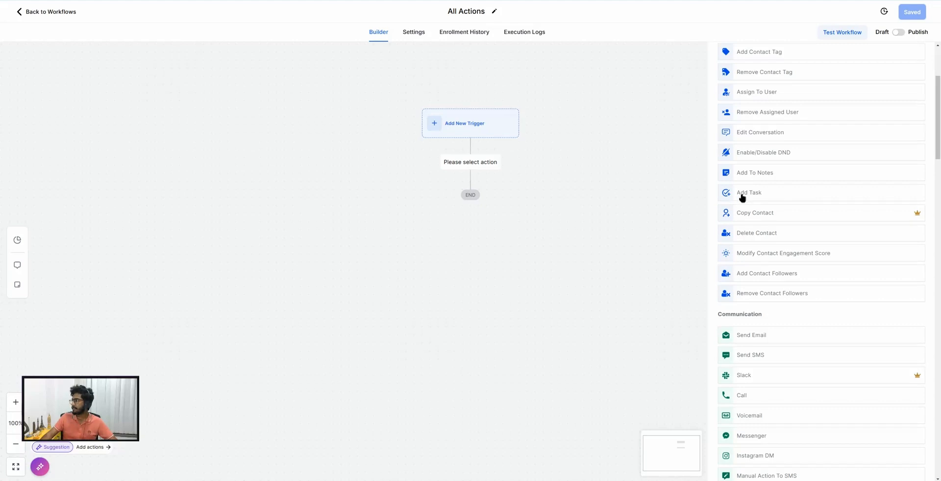
pyautogui.click(757, 196)
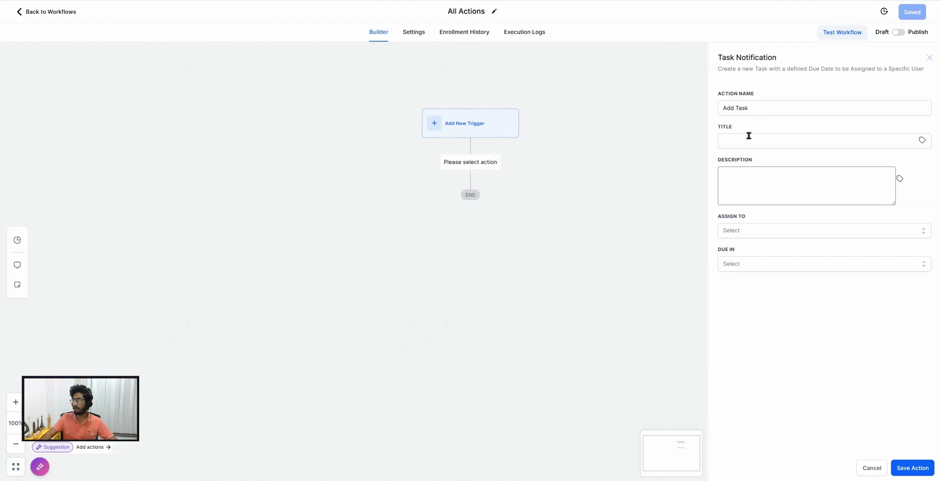
pyautogui.click(741, 231)
pyautogui.click(753, 228)
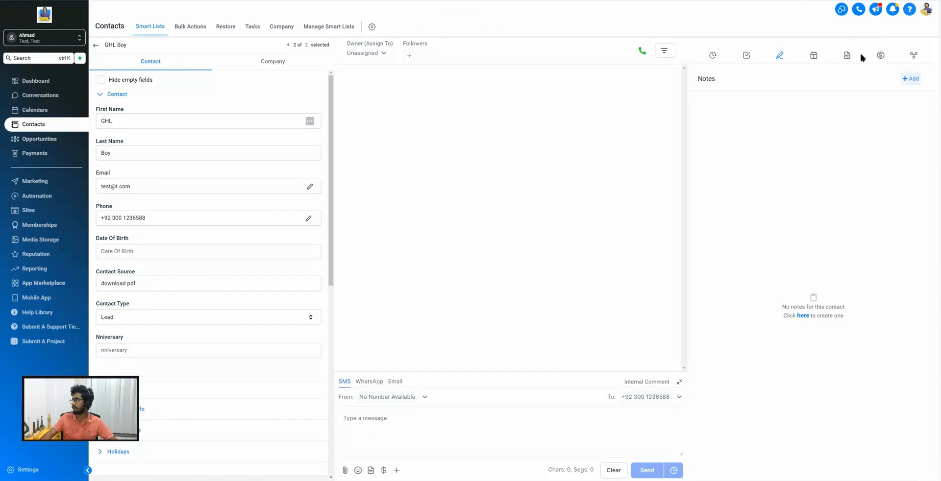
# View the contact's tasks and the sub-account's task list, and cancel the Add Task action.
pyautogui.click(745, 56)
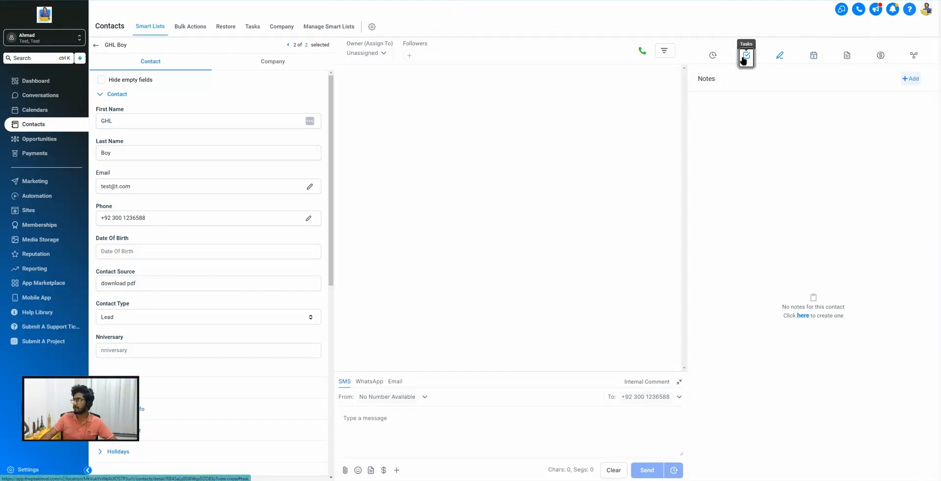
pyautogui.click(252, 27)
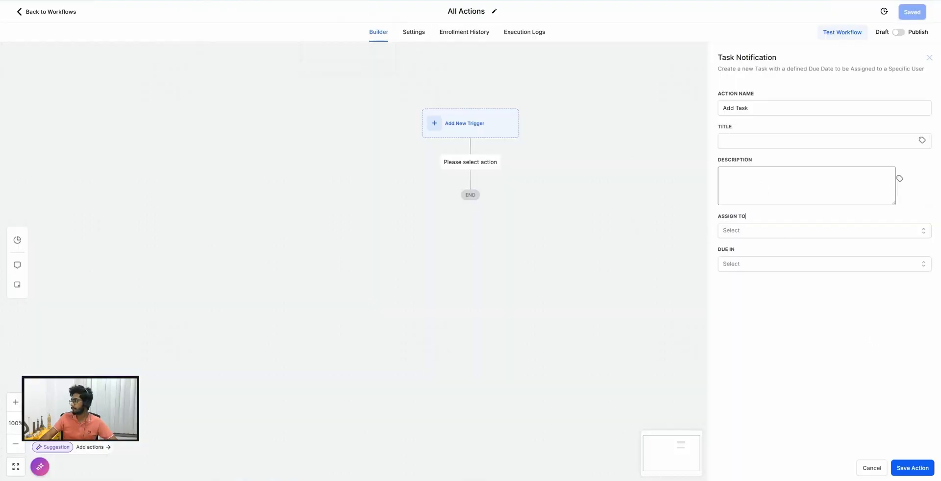
pyautogui.click(872, 468)
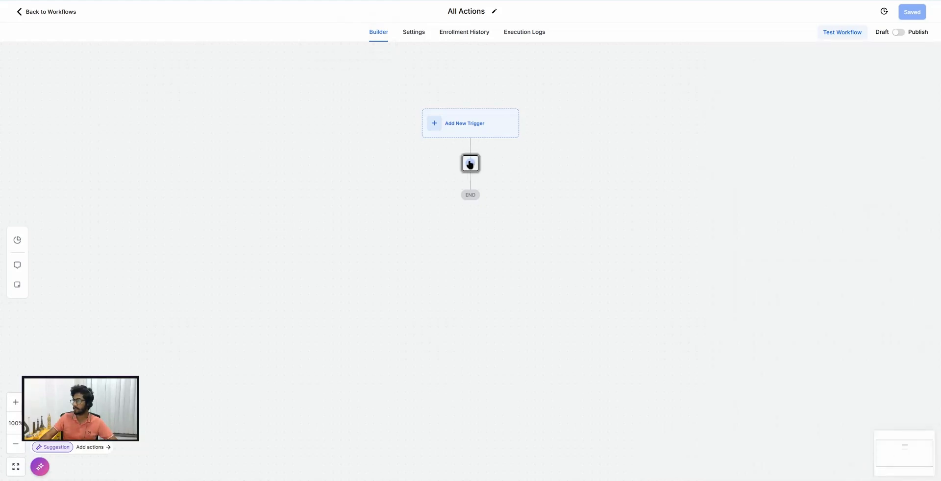
# Start a Copy Contact action, select a destination account for the copied contact, and cancel the action.
pyautogui.click(470, 163)
pyautogui.scroll(-3, 796, 260)
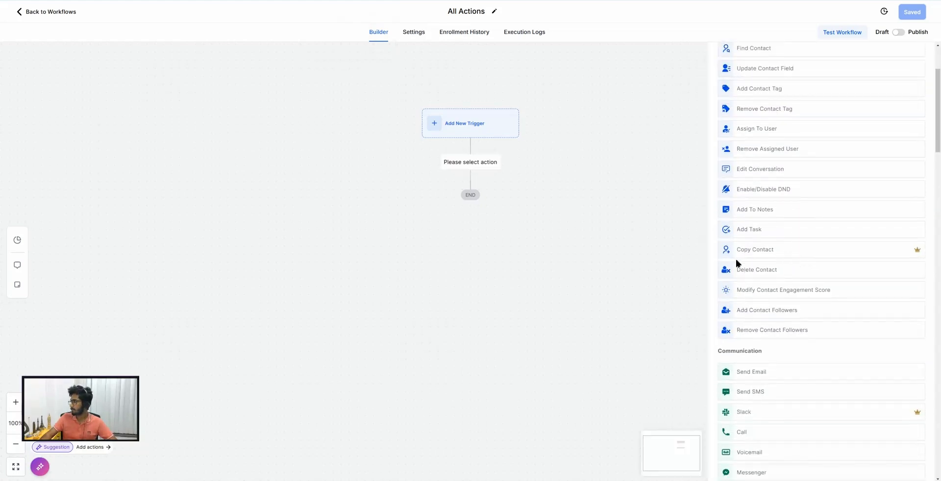
pyautogui.click(750, 251)
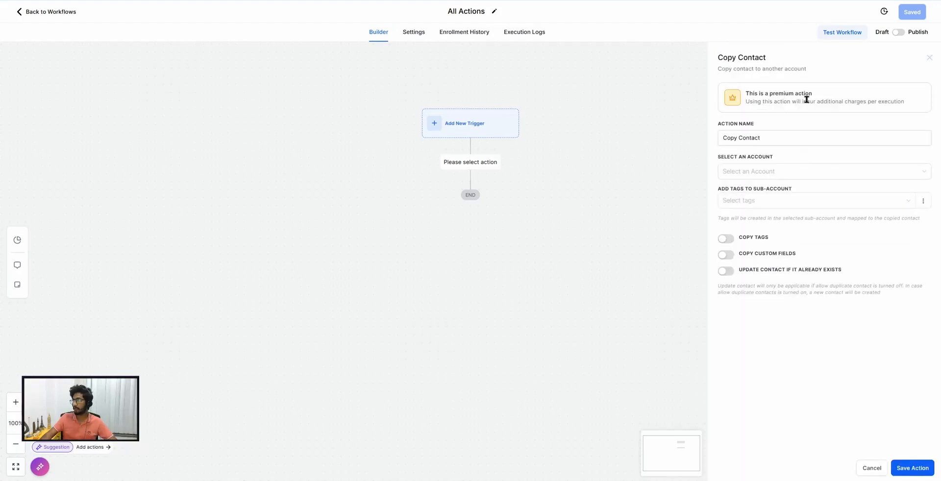
pyautogui.moveTo(813, 94); pyautogui.dragTo(761, 93)
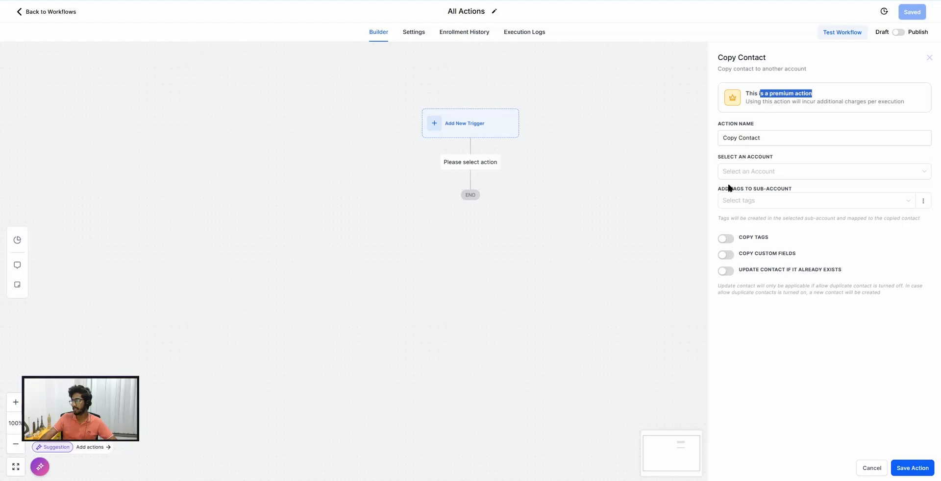
pyautogui.click(743, 173)
pyautogui.click(755, 215)
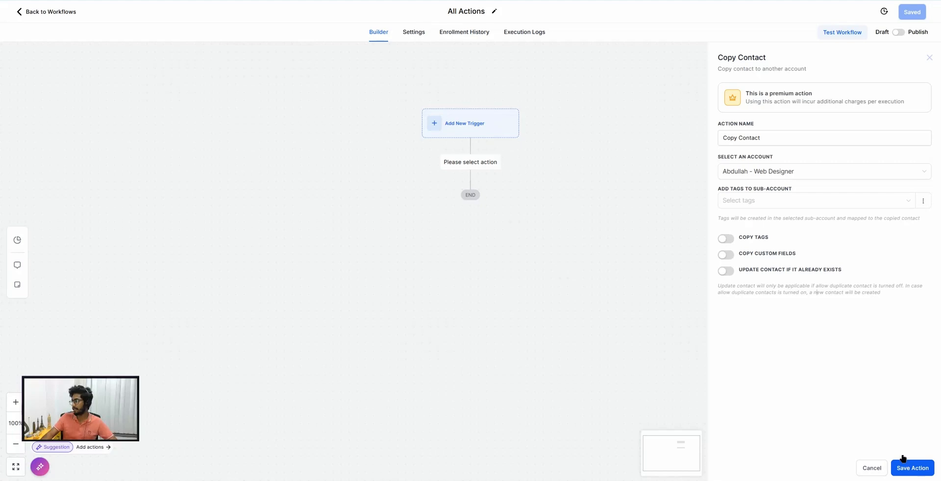
pyautogui.click(883, 469)
# Start a Modify Contact Engagement Score action with its adjustment set to Add.
pyautogui.click(471, 167)
pyautogui.scroll(-5, 815, 242)
pyautogui.scroll(-1, 817, 243)
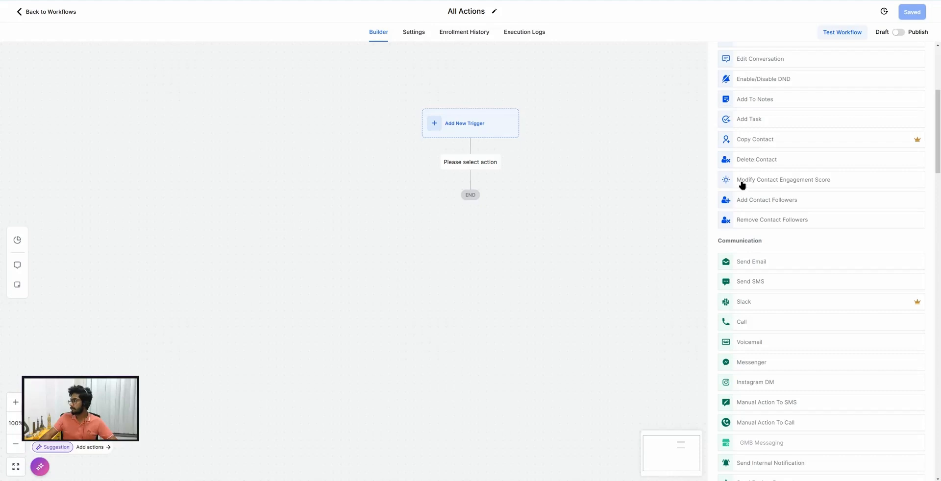
pyautogui.click(775, 182)
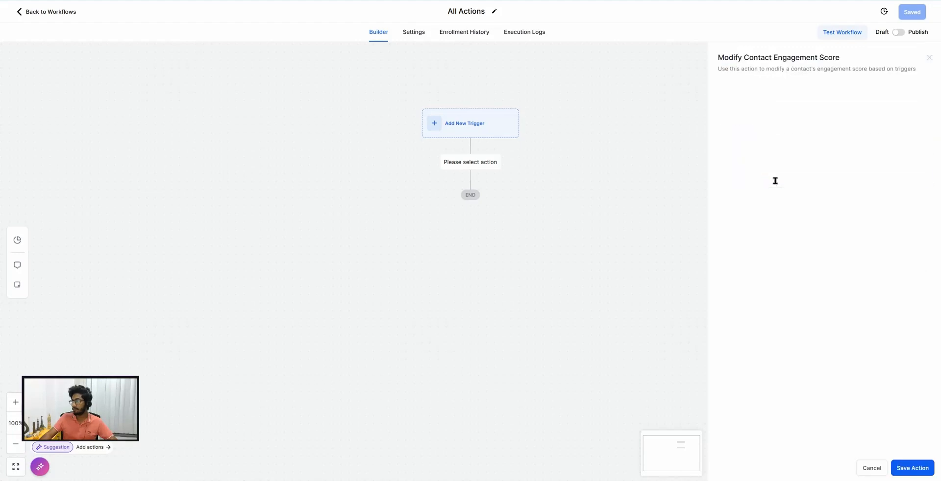
pyautogui.click(745, 149)
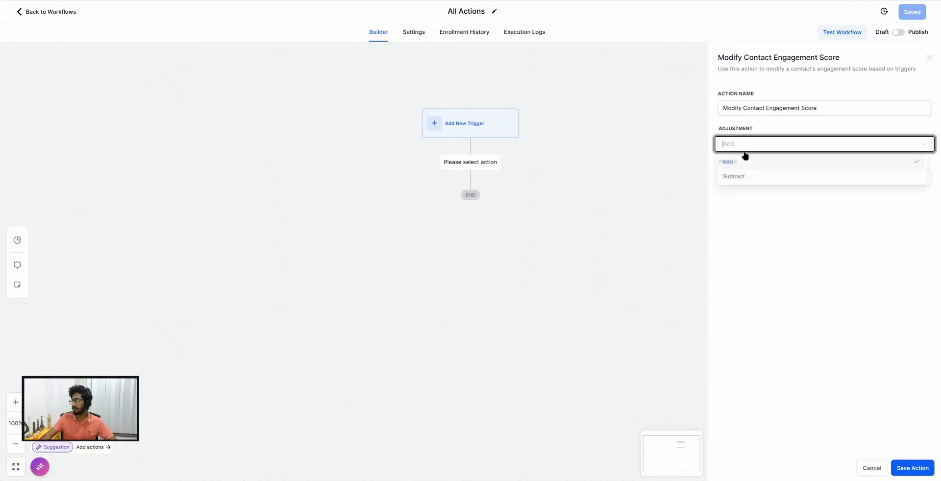
pyautogui.click(736, 162)
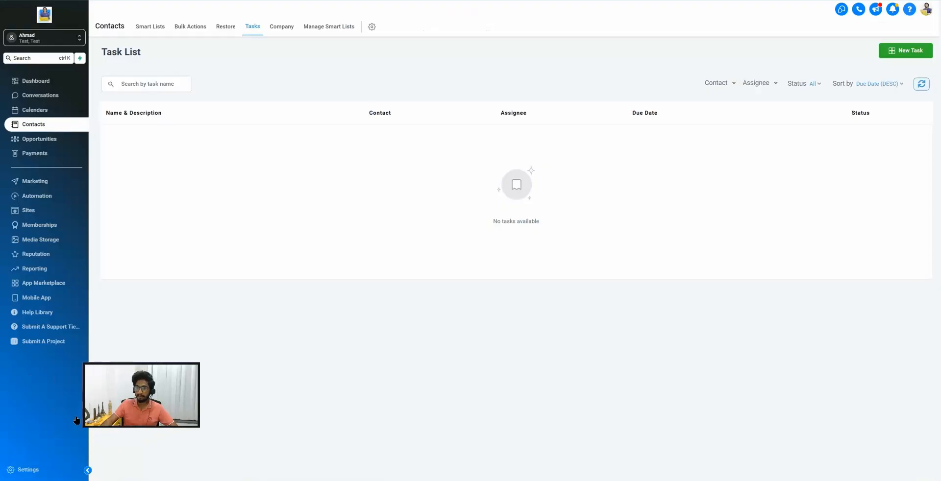
# Open Manage Scoring in the sub-account settings, and cancel the engagement score action in the workflow.
pyautogui.click(30, 469)
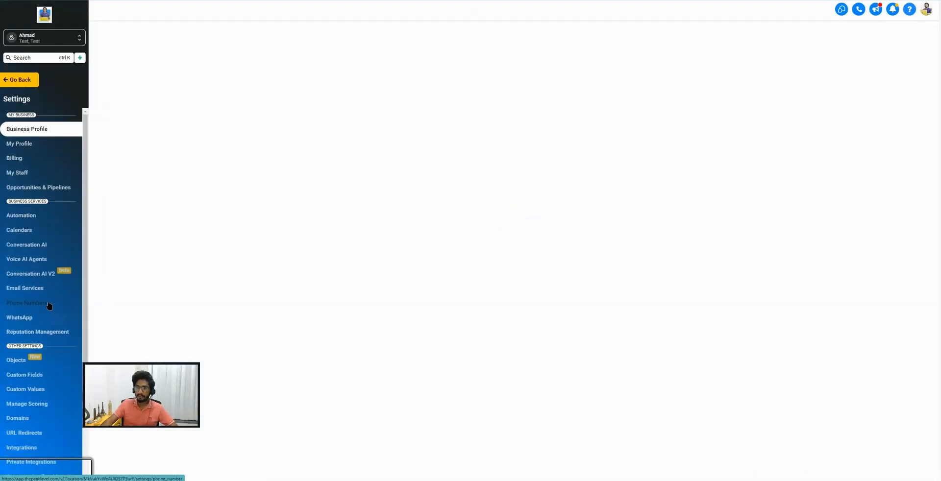
pyautogui.scroll(-2, 30, 294)
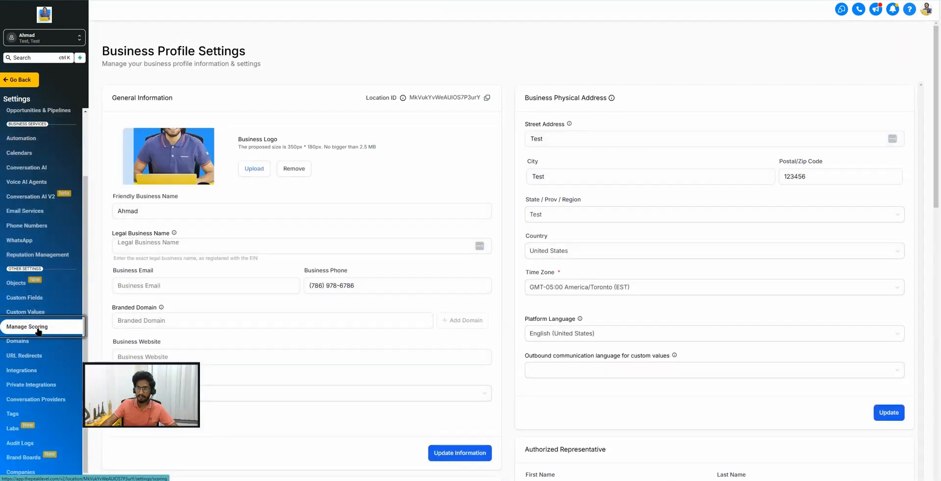
pyautogui.click(38, 328)
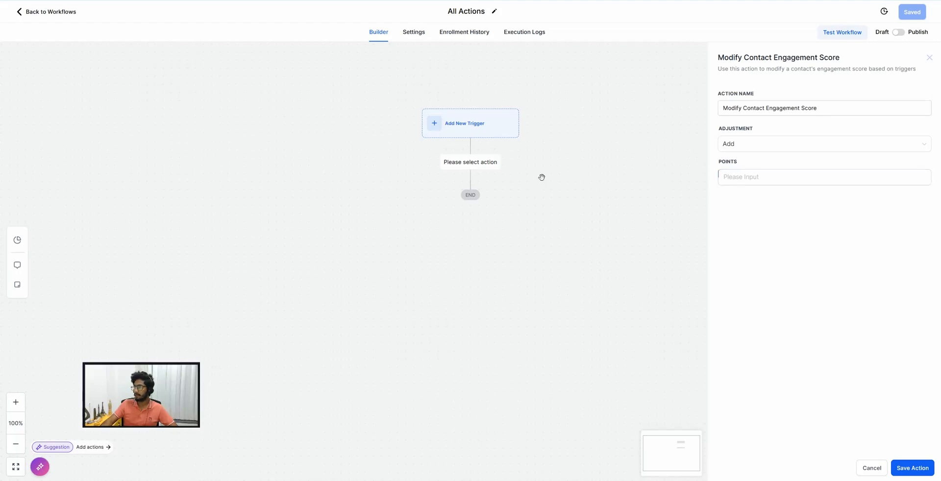
pyautogui.click(866, 470)
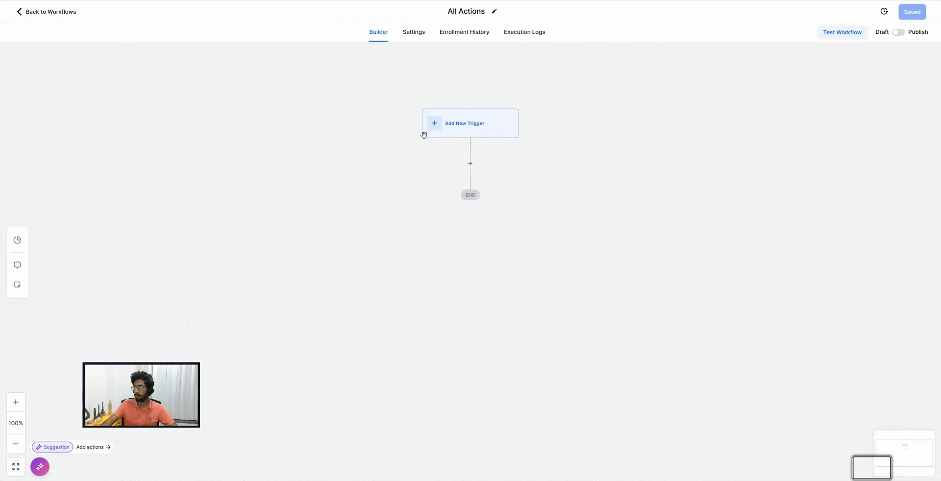
# Start an Add Contact Followers action, select the first three users as followers, and cancel the action.
pyautogui.click(470, 163)
pyautogui.scroll(-3, 750, 314)
pyautogui.scroll(-1, 750, 317)
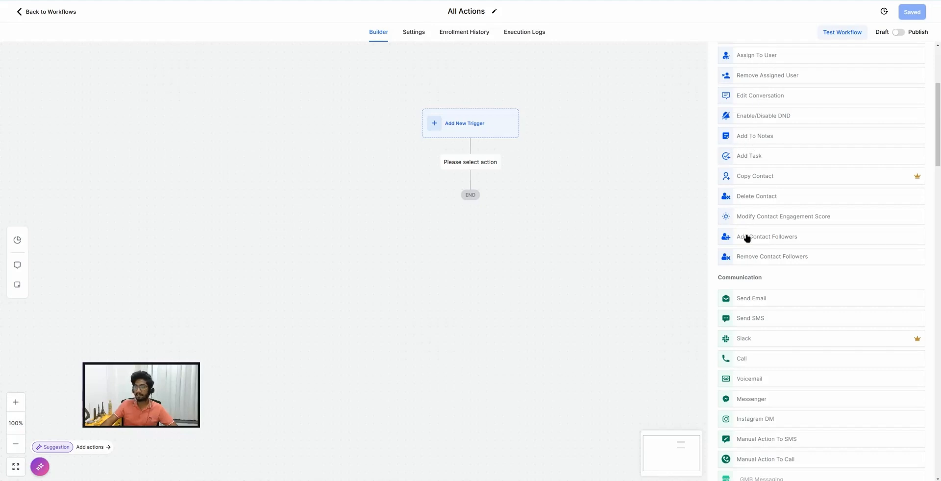
pyautogui.click(777, 238)
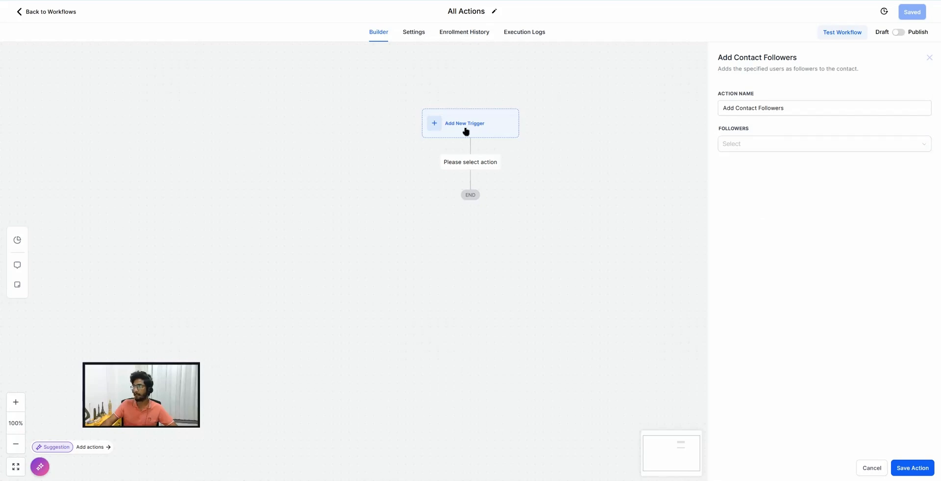
pyautogui.click(736, 145)
pyautogui.click(738, 162)
pyautogui.click(738, 177)
pyautogui.click(739, 193)
pyautogui.click(771, 273)
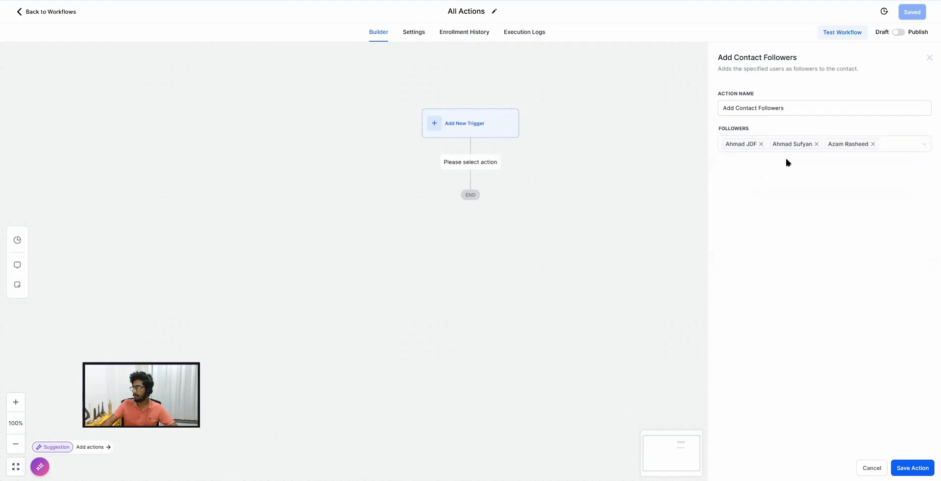
pyautogui.click(871, 468)
# Start a Send Email action from the Communication group of workflow actions.
pyautogui.click(470, 164)
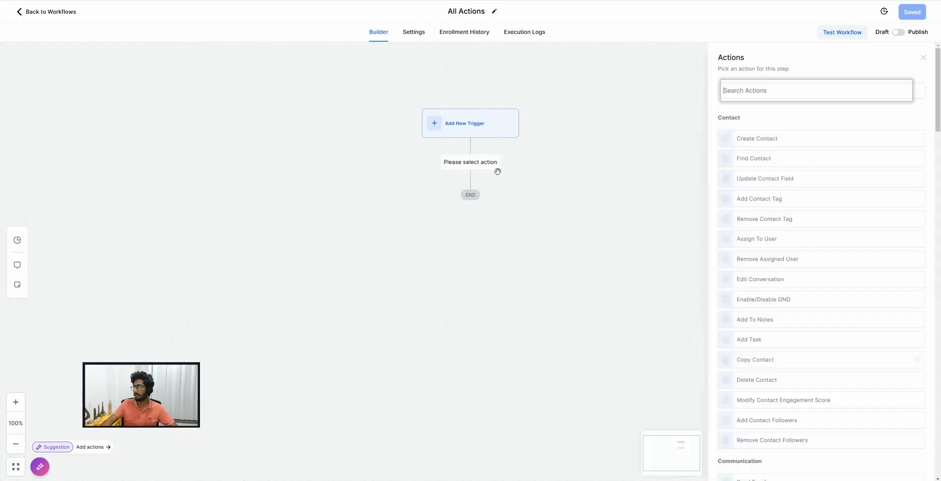
pyautogui.scroll(-5, 774, 269)
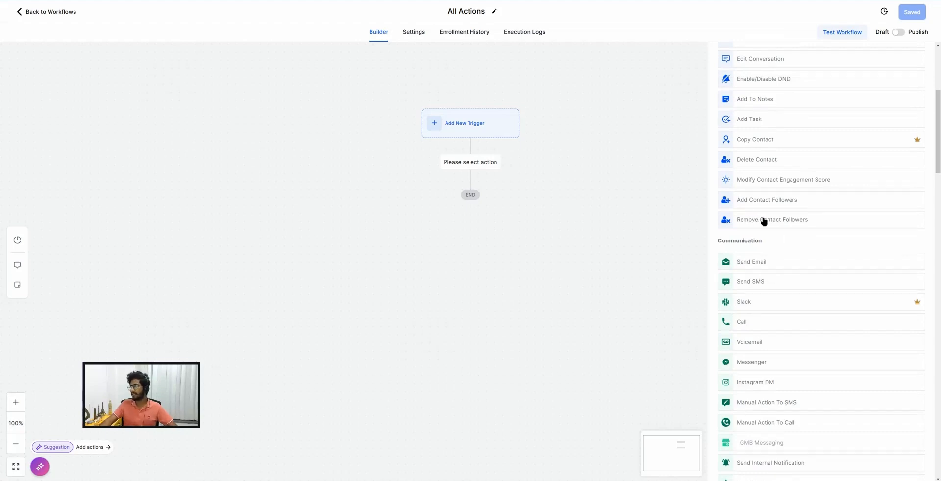
pyautogui.scroll(-3, 763, 222)
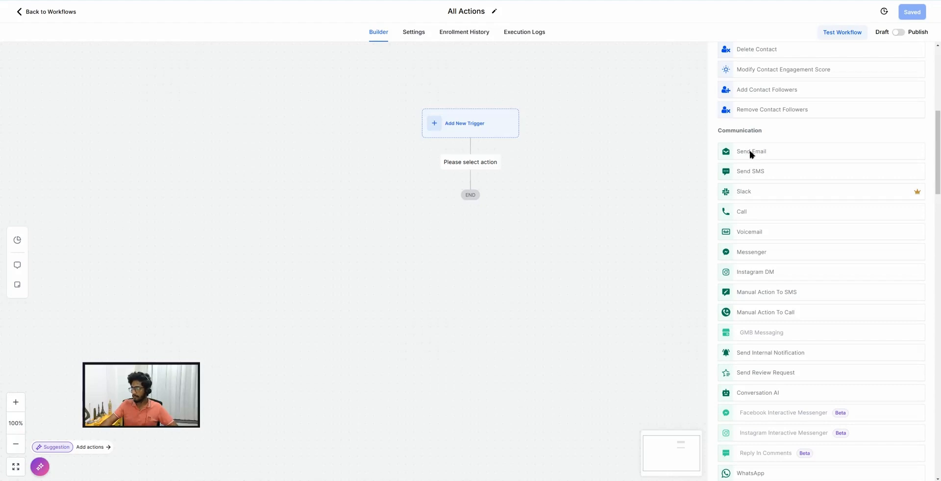
pyautogui.click(750, 153)
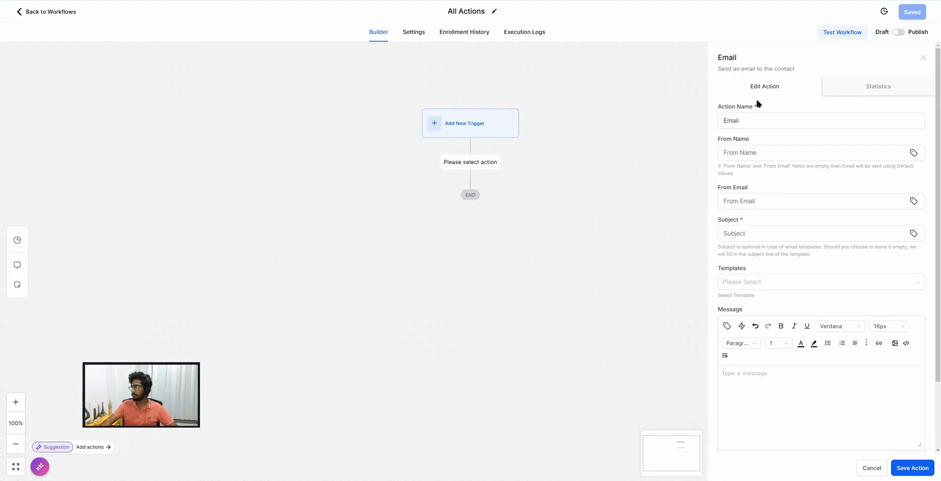
# Examine the email action's subject and message fields and browse its available templates without choosing one.
pyautogui.scroll(-2, 755, 227)
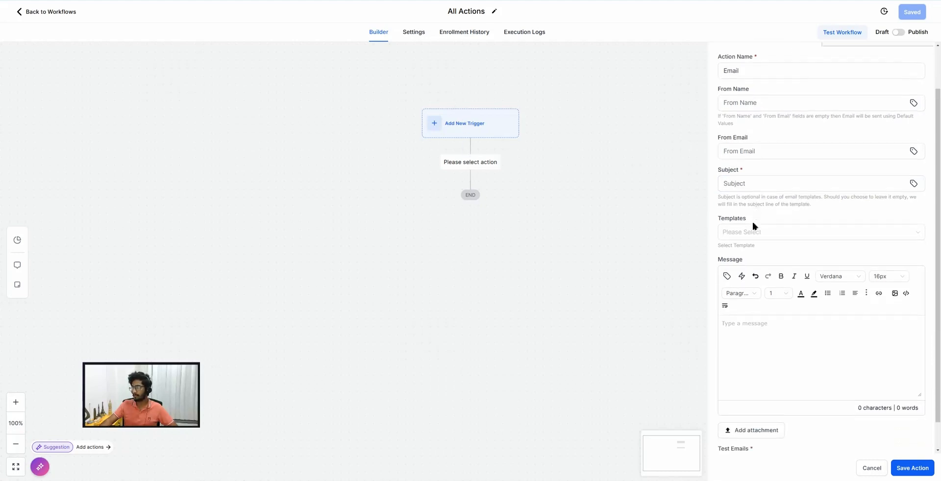
pyautogui.click(748, 153)
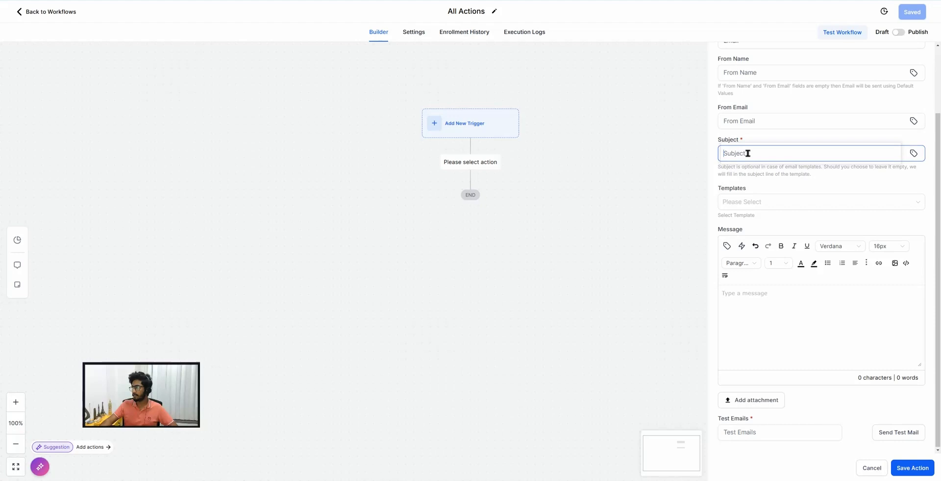
pyautogui.click(743, 319)
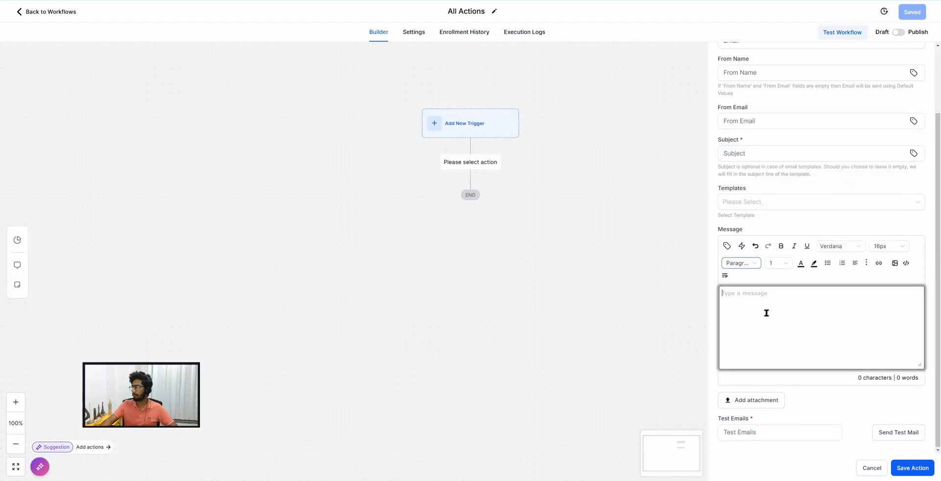
pyautogui.click(741, 206)
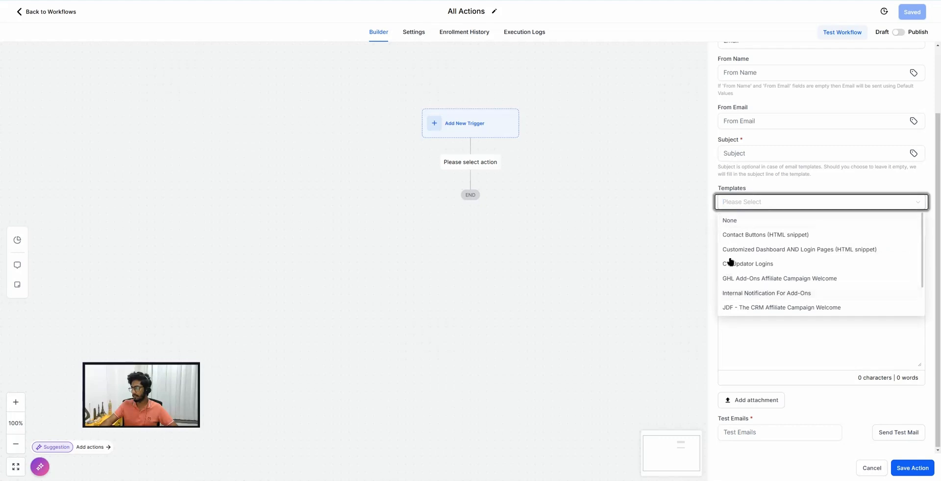
pyautogui.click(762, 354)
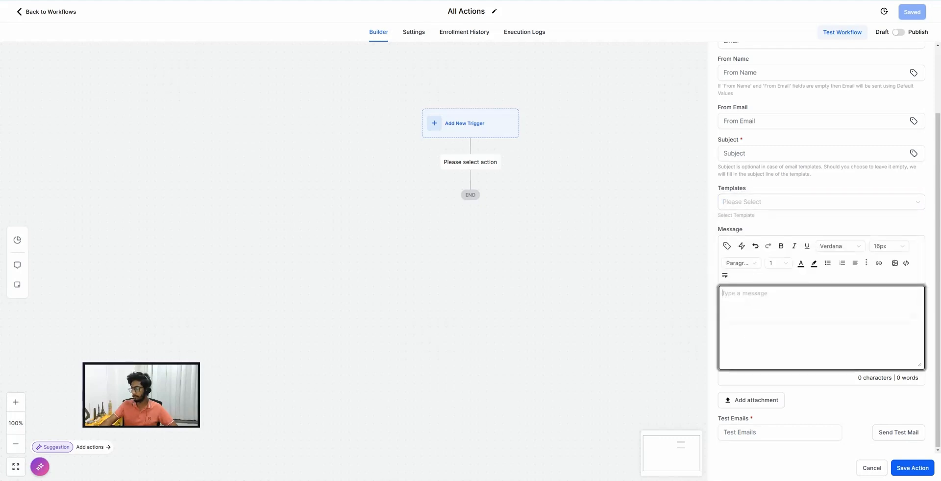
# Cancel the email action, view the Send SMS action's settings and message field, and cancel that action as well.
pyautogui.click(872, 468)
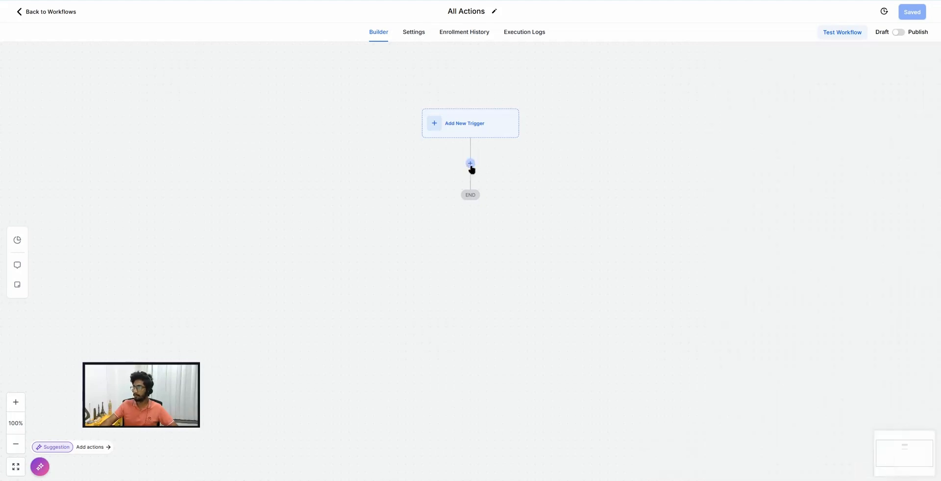
pyautogui.click(470, 164)
pyautogui.scroll(-4, 800, 279)
pyautogui.scroll(-1, 796, 271)
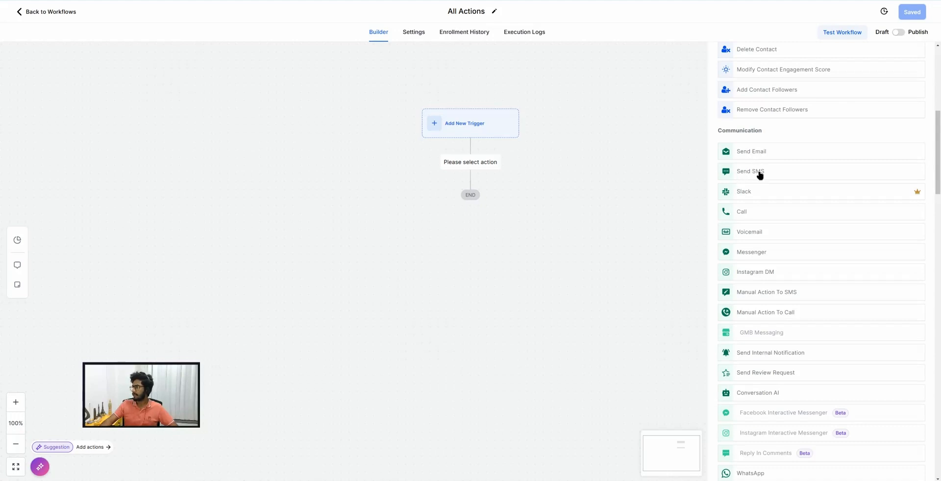
pyautogui.click(758, 172)
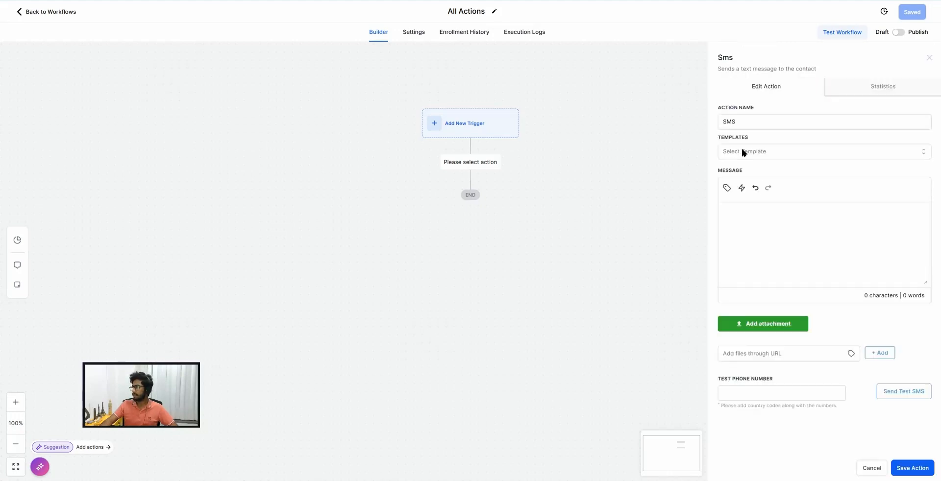
pyautogui.click(737, 225)
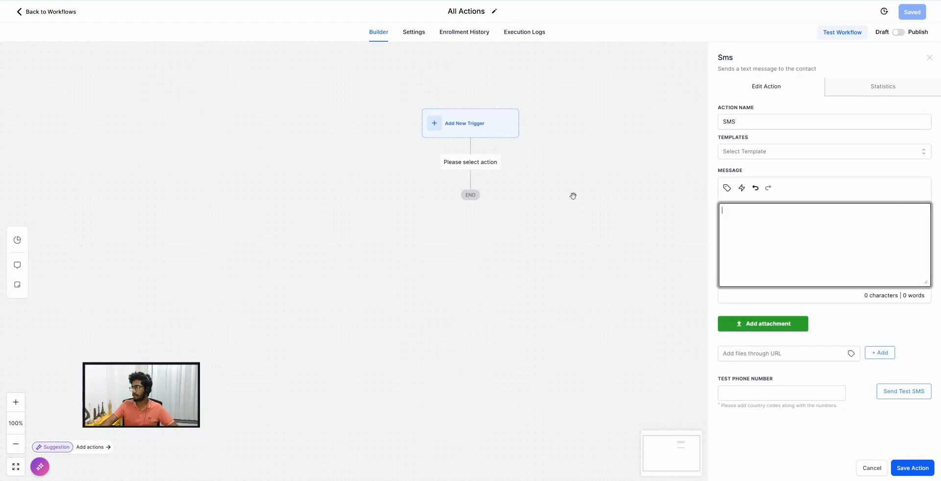
pyautogui.click(864, 471)
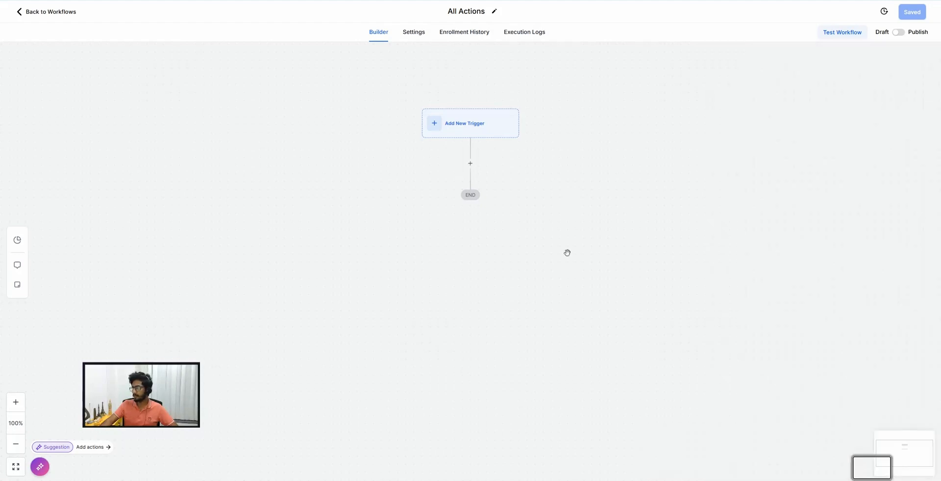
# View the Slack message action's settings, including its premium notice and account connection option, and cancel the action.
pyautogui.click(470, 164)
pyautogui.scroll(-5, 756, 266)
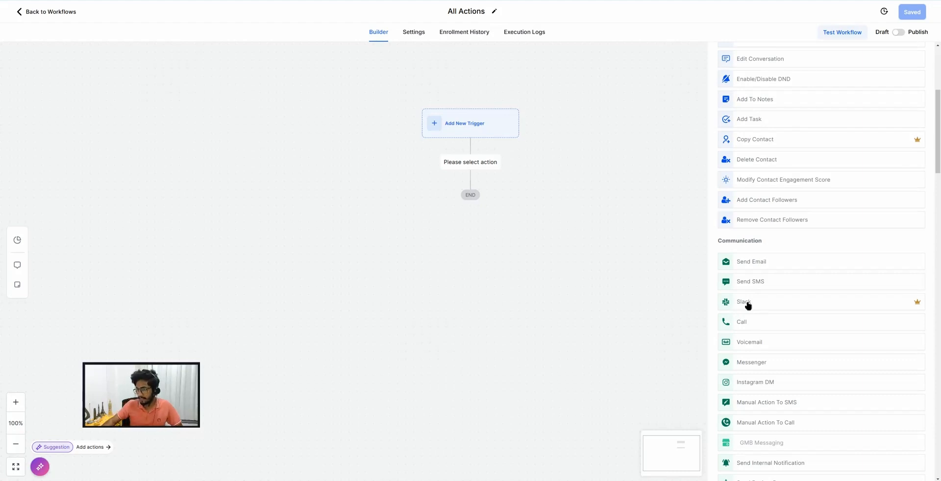
pyautogui.click(746, 302)
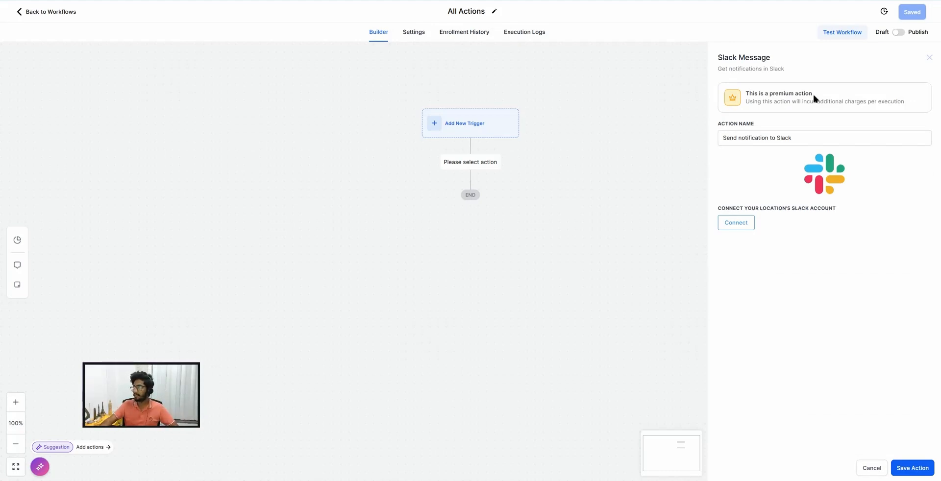
pyautogui.moveTo(808, 95); pyautogui.dragTo(754, 93)
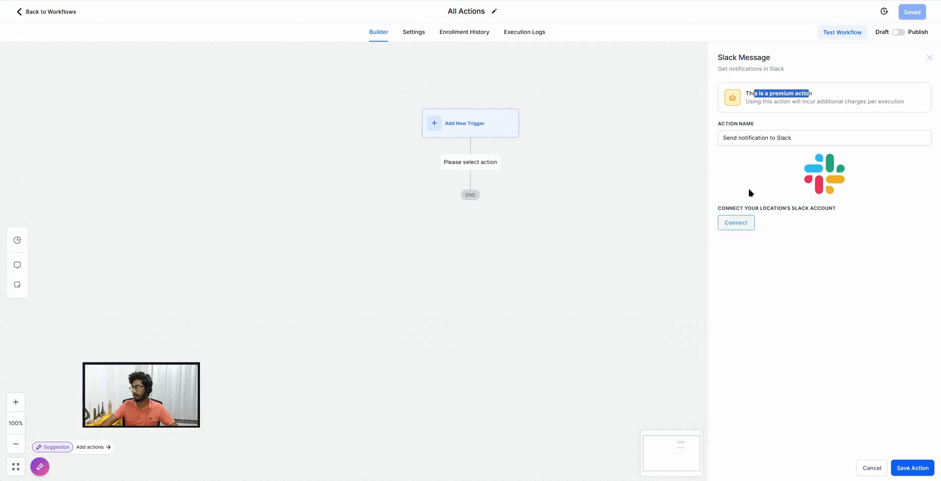
pyautogui.click(870, 470)
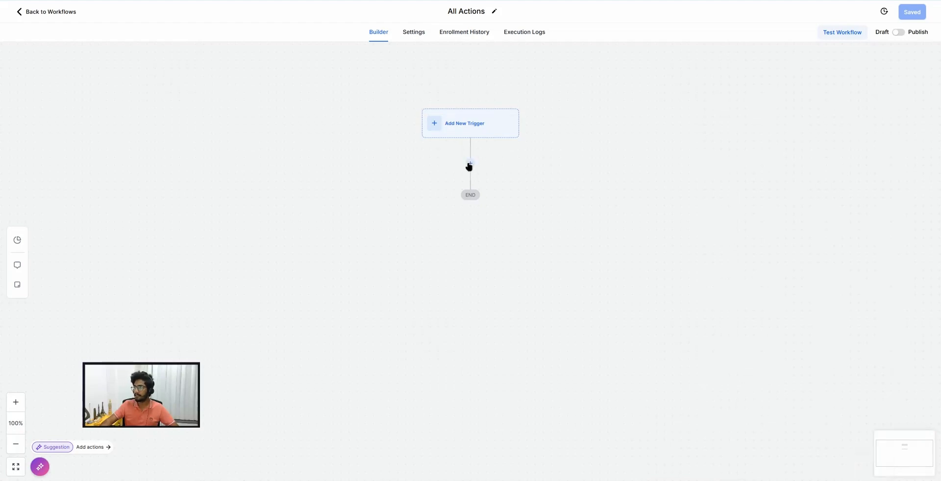
# View the Call action's whisper, timeout and advanced settings from the Communication group, and cancel the action.
pyautogui.click(469, 164)
pyautogui.scroll(-3, 761, 264)
pyautogui.scroll(-2, 764, 269)
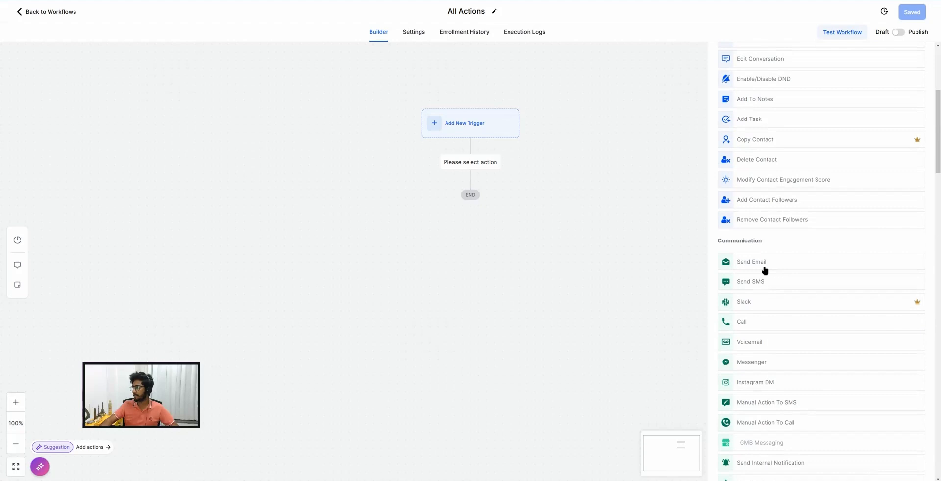
pyautogui.scroll(-1, 763, 270)
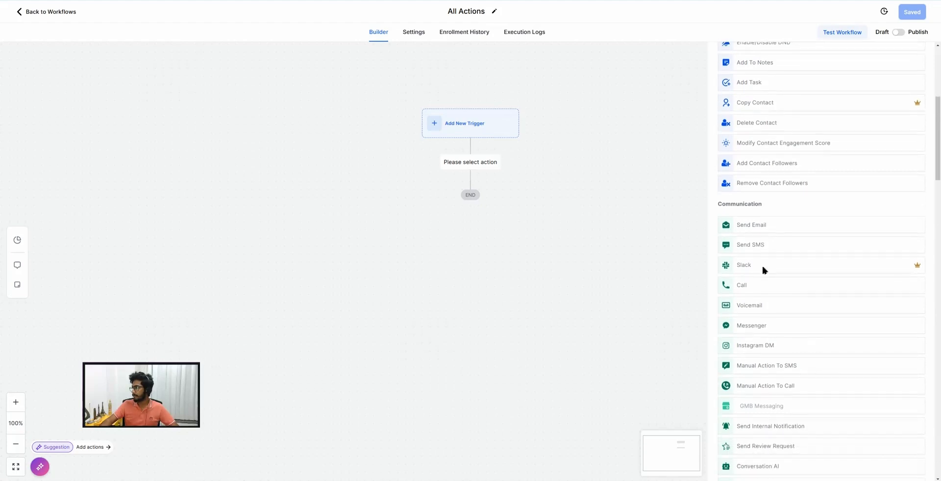
pyautogui.click(740, 288)
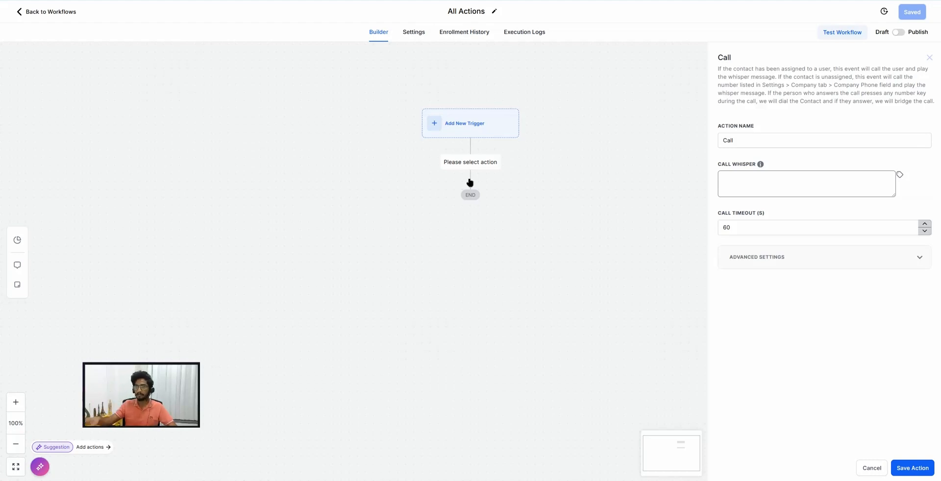
pyautogui.click(871, 469)
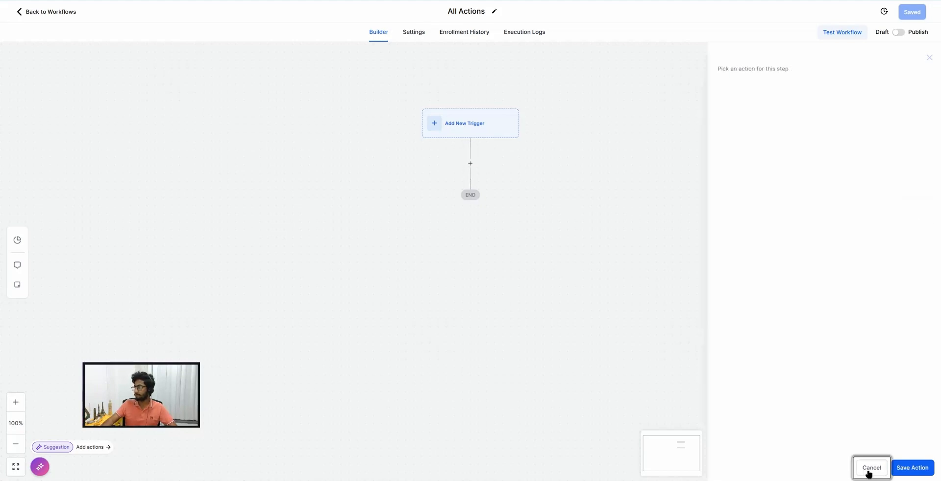
# Start a Manual Action To SMS from the Communication group and examine its message field.
pyautogui.click(470, 164)
pyautogui.scroll(-4, 755, 287)
pyautogui.scroll(-3, 754, 284)
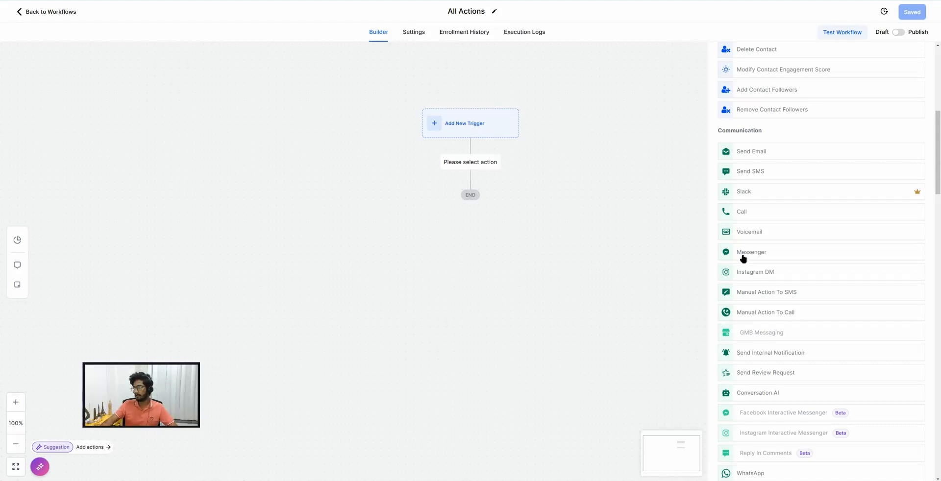
pyautogui.scroll(-3, 743, 259)
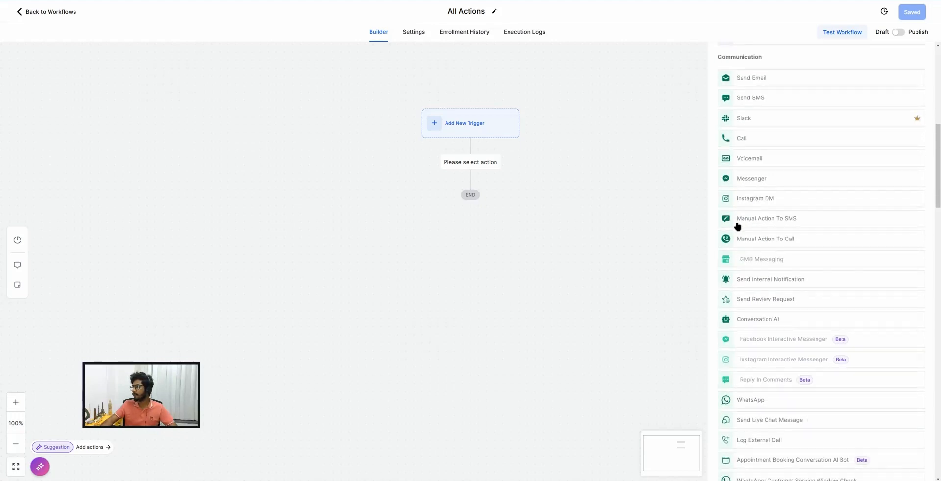
pyautogui.click(757, 222)
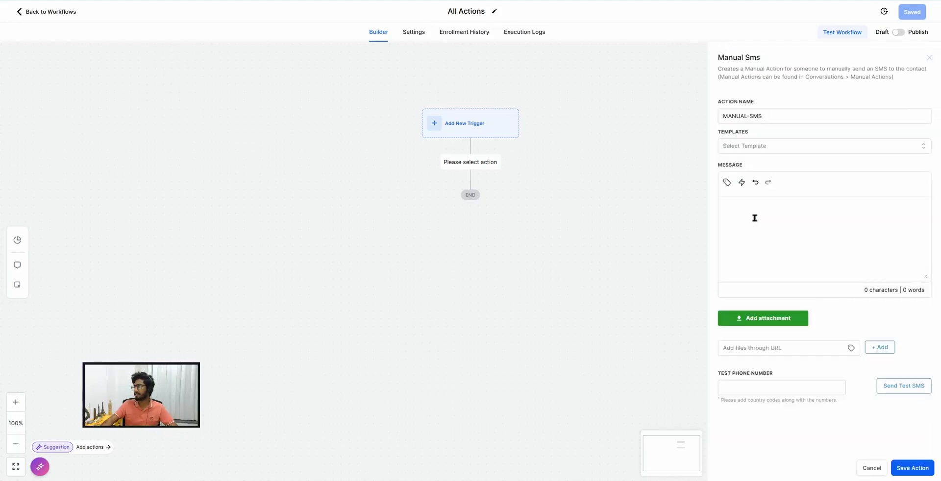
pyautogui.click(741, 211)
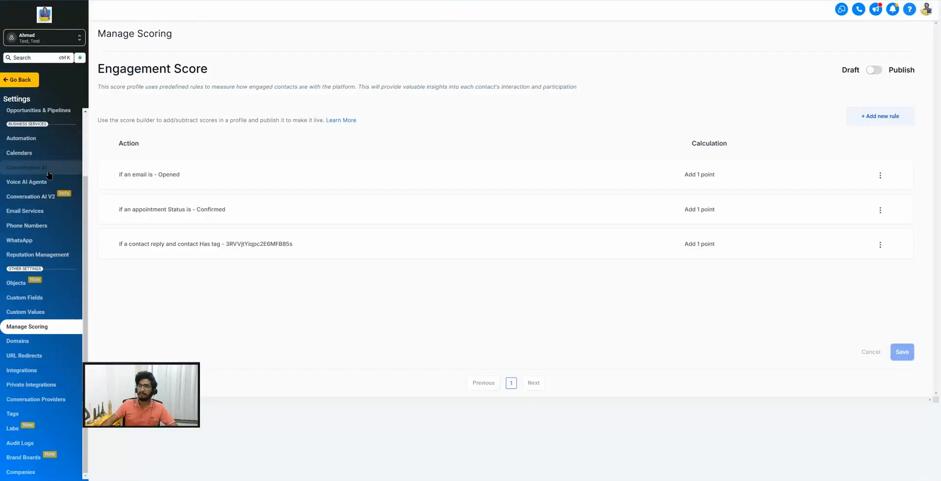
# View Manual Actions under Conversations in the sub-account, and cancel the manual SMS action back in the workflow.
pyautogui.click(24, 78)
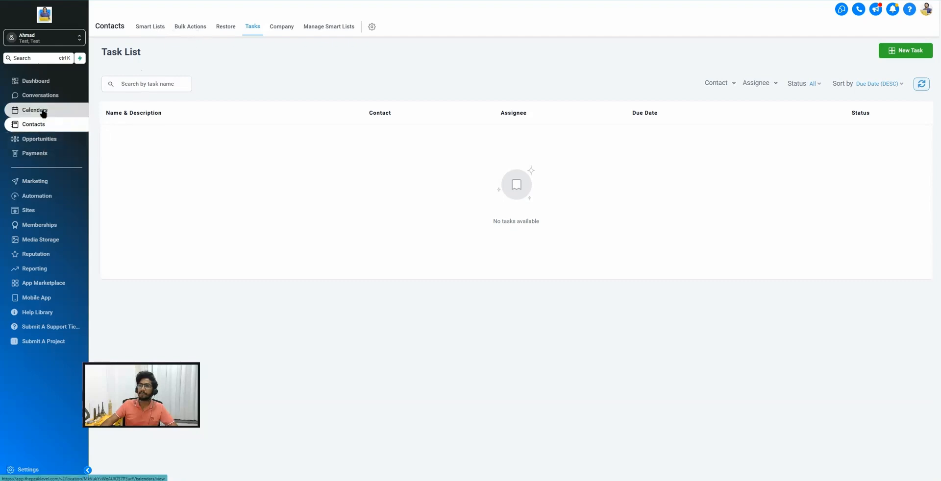
pyautogui.click(39, 95)
pyautogui.click(217, 27)
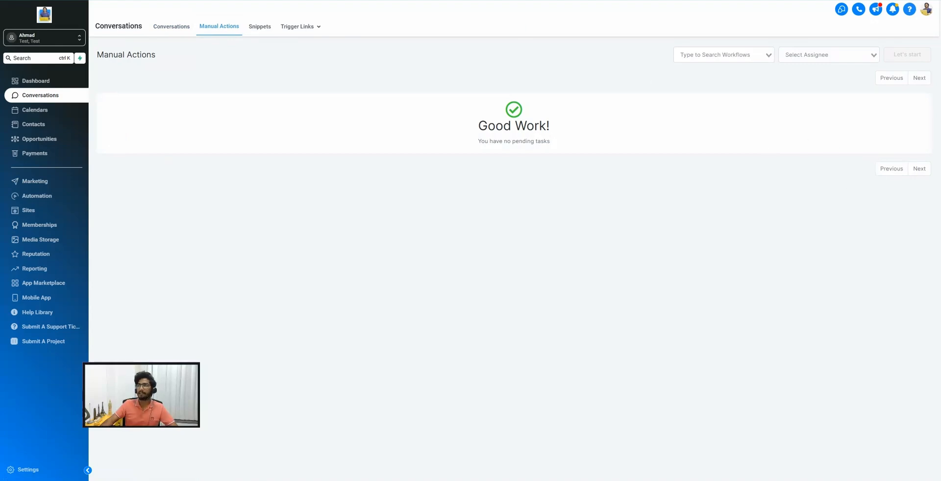
pyautogui.hotkey('ctrl', 'Tab')
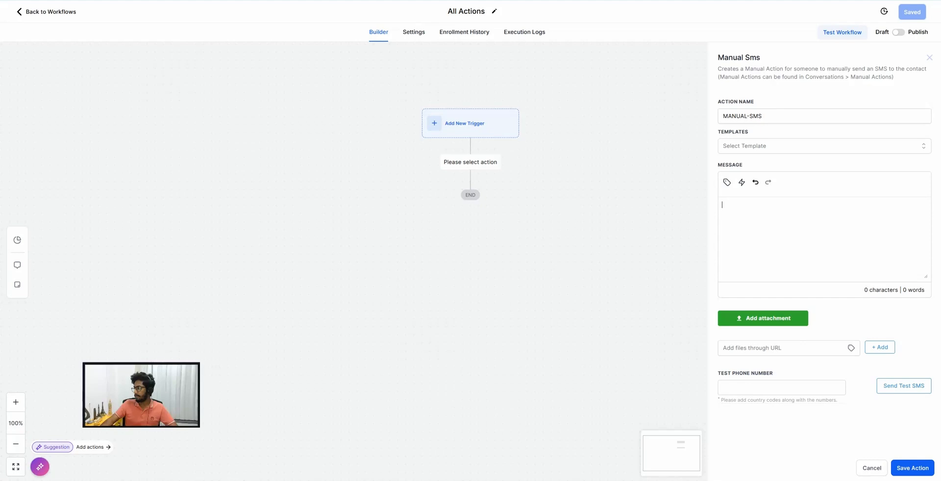
pyautogui.click(871, 472)
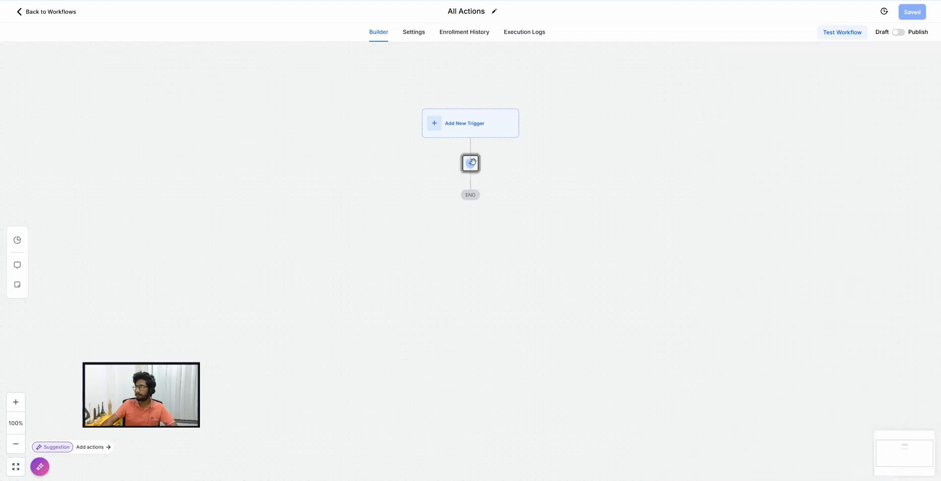
# Start a Send Internal Notification action and set its notification type to SMS.
pyautogui.click(470, 162)
pyautogui.scroll(-6, 779, 293)
pyautogui.scroll(-1, 768, 295)
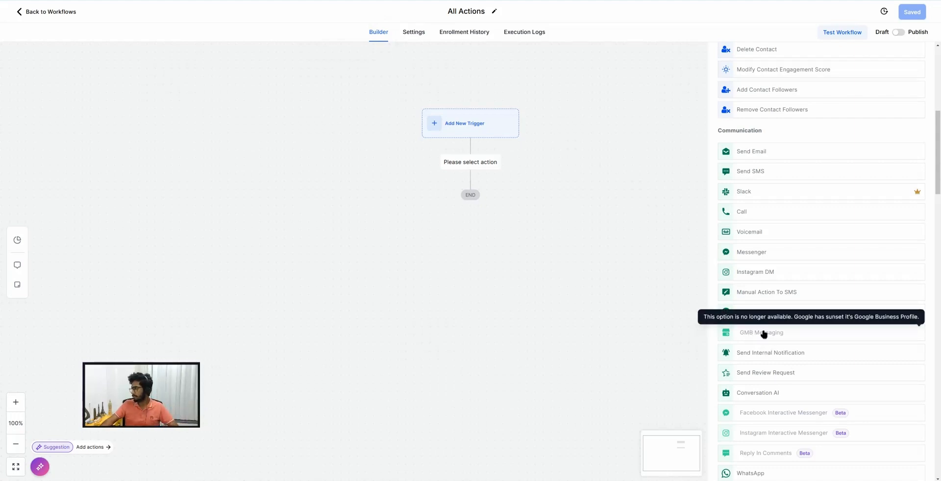
pyautogui.scroll(-2, 765, 290)
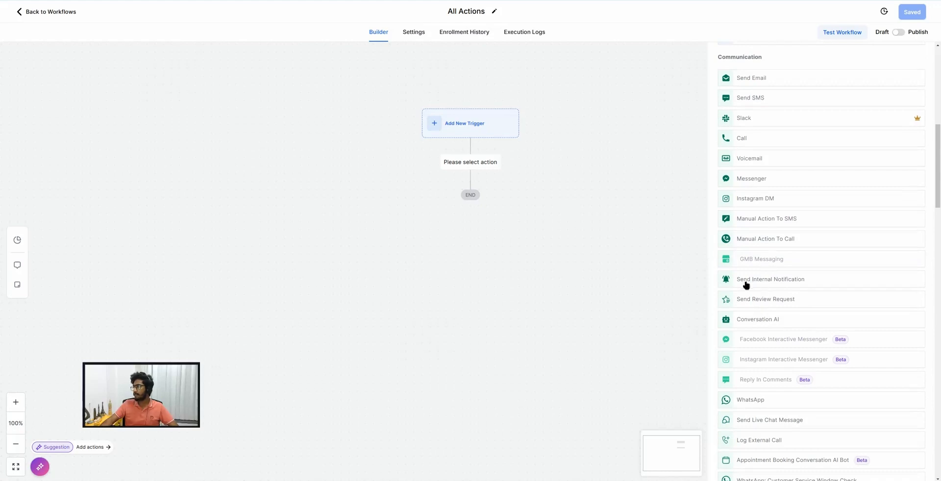
pyautogui.click(787, 283)
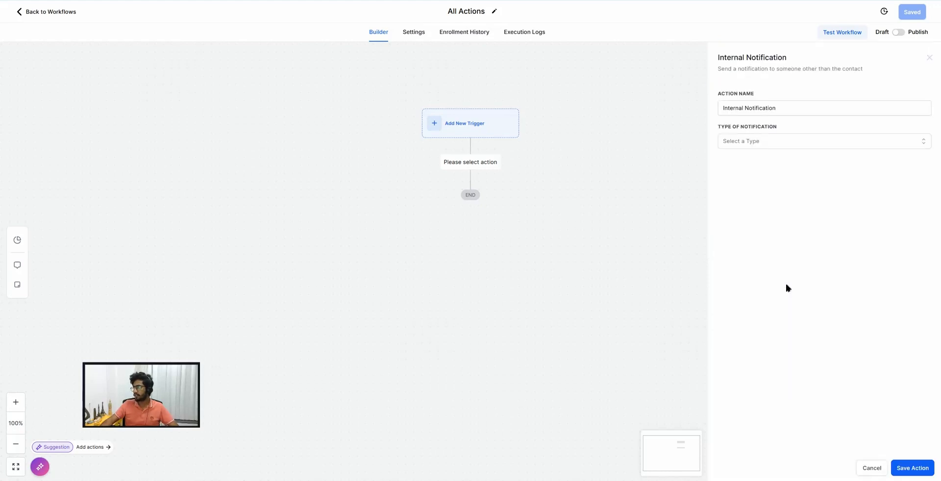
pyautogui.click(753, 145)
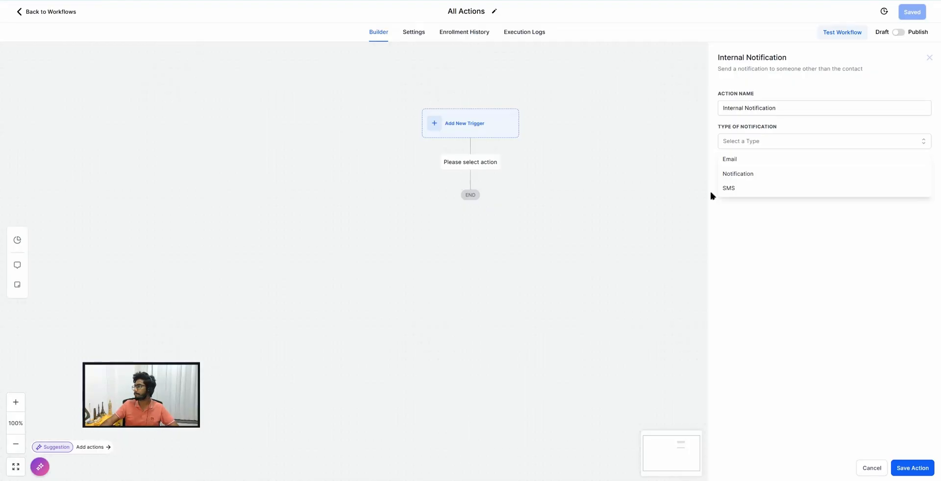
pyautogui.click(740, 189)
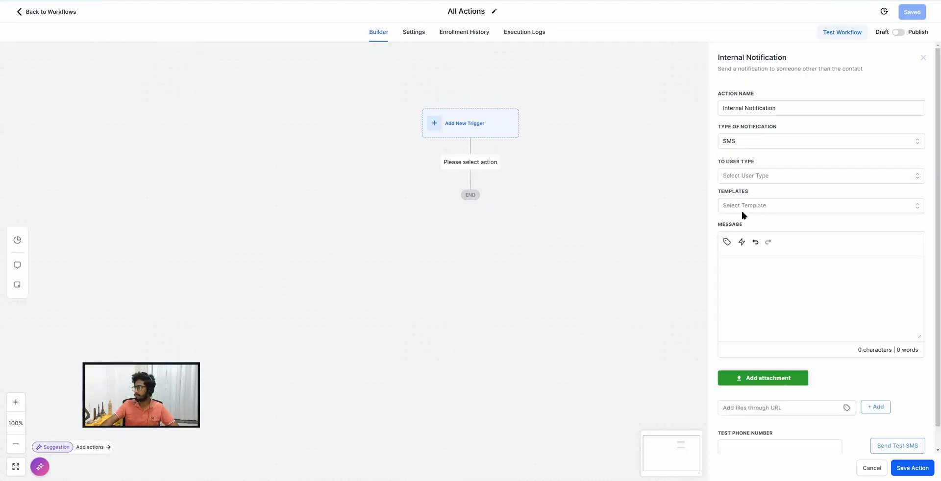
# Try Custom Number as the SMS notification's recipient type, switch it to Particular User, and select the first user in the list.
pyautogui.click(739, 178)
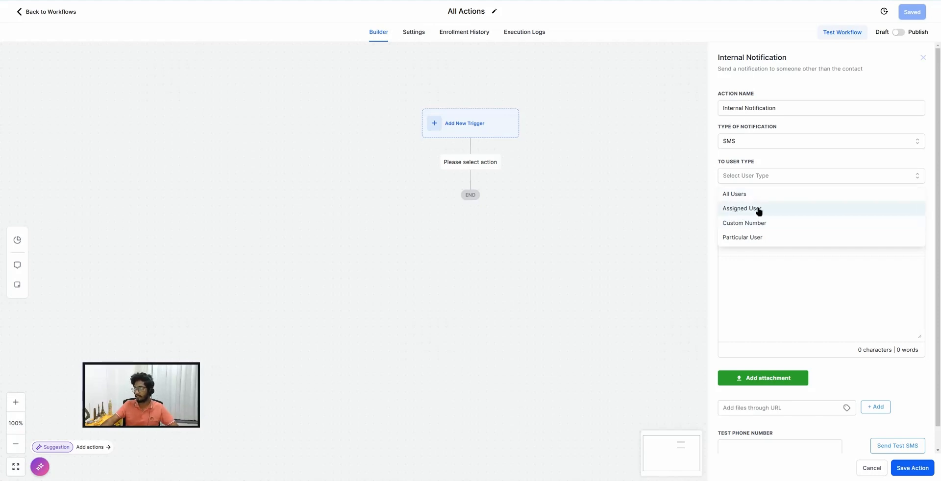
pyautogui.click(741, 223)
pyautogui.click(738, 207)
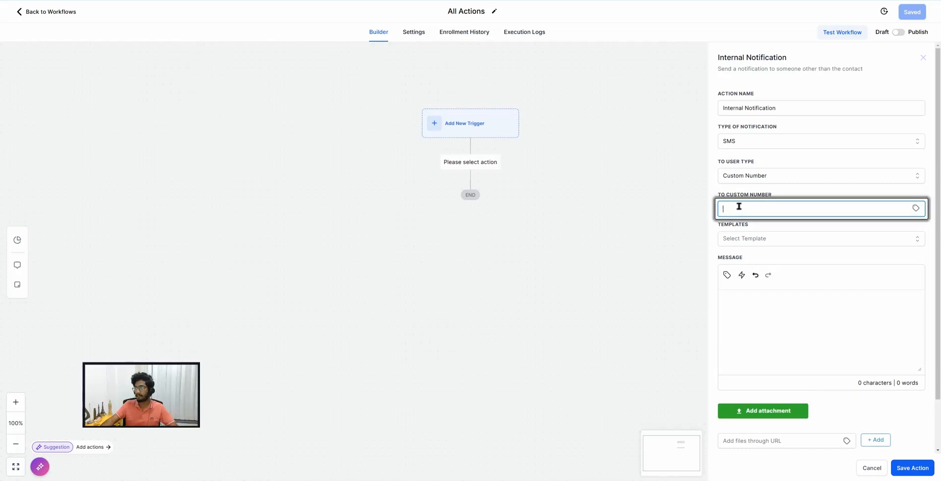
pyautogui.click(740, 177)
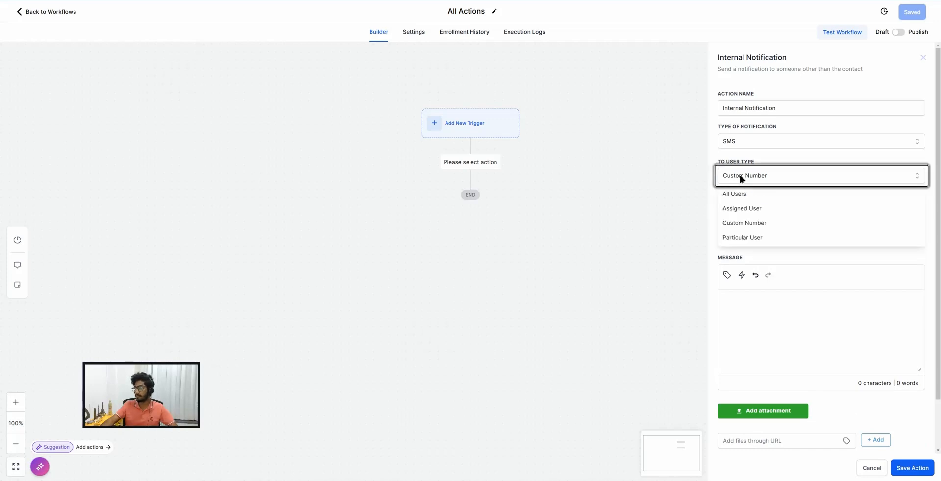
pyautogui.click(740, 238)
pyautogui.click(731, 206)
pyautogui.click(752, 245)
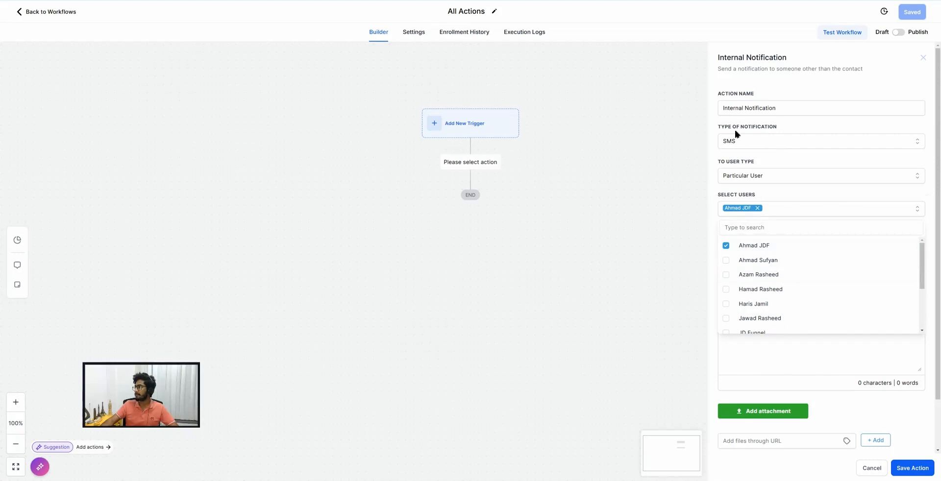
# Switch the internal notification to Email with Custom Email as the recipient type, and cancel the action.
pyautogui.click(735, 143)
pyautogui.click(738, 159)
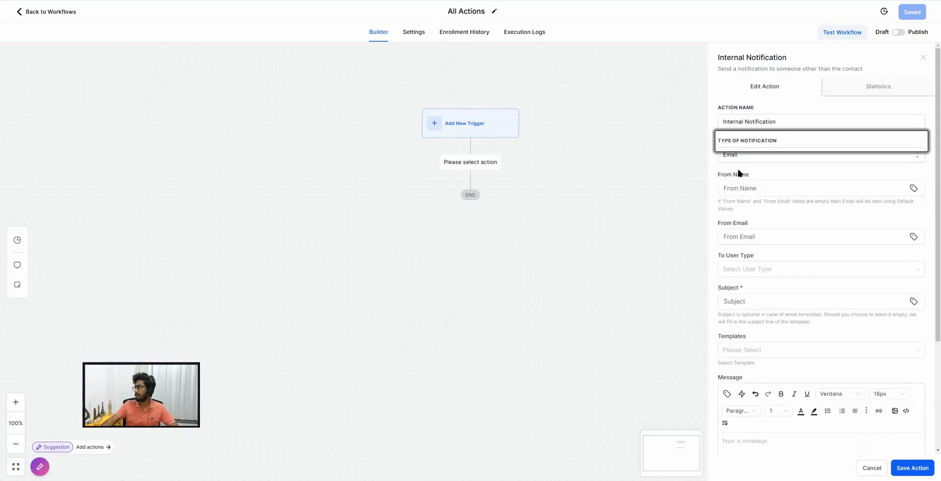
pyautogui.click(754, 269)
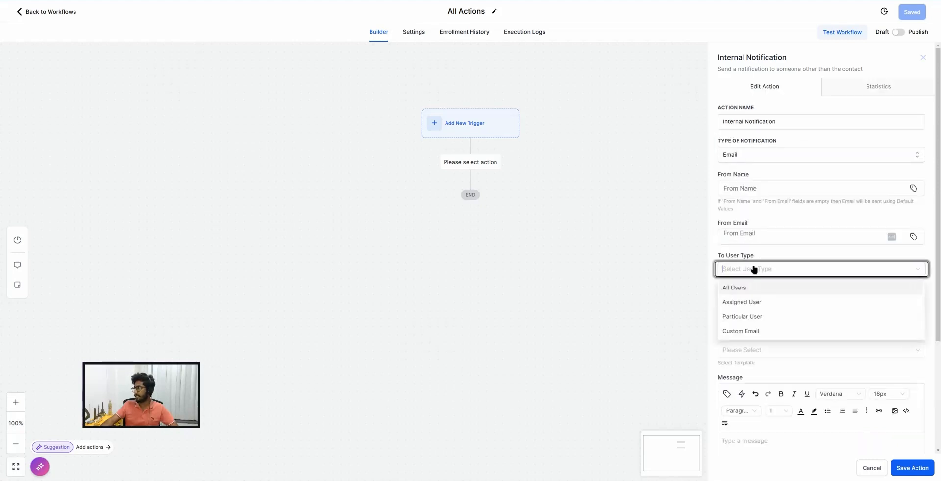
pyautogui.click(742, 330)
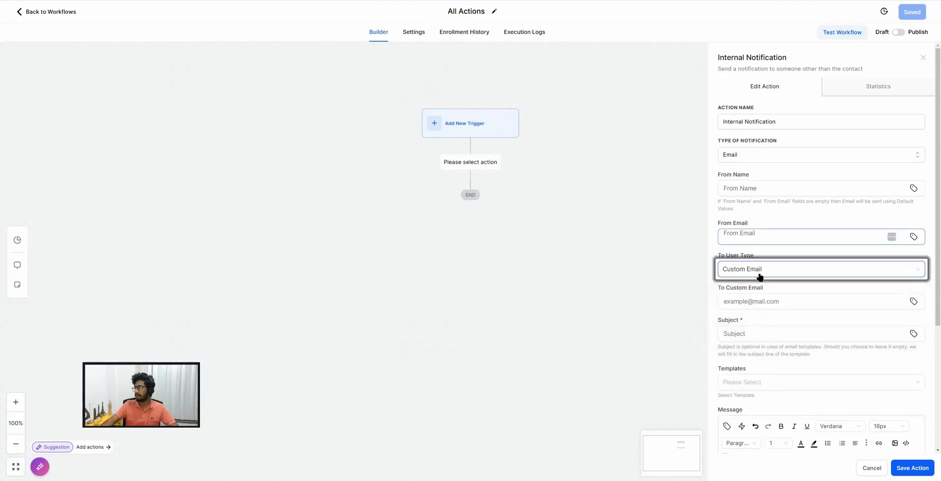
pyautogui.click(748, 301)
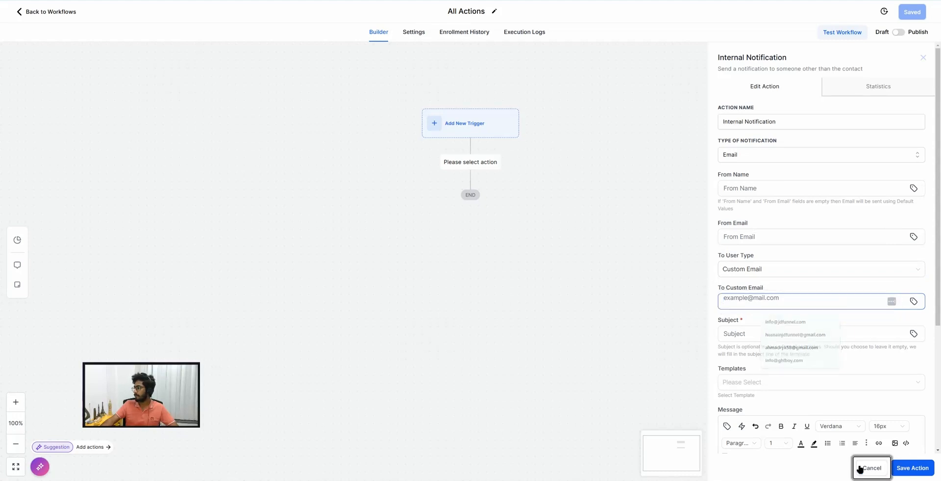
pyautogui.click(872, 468)
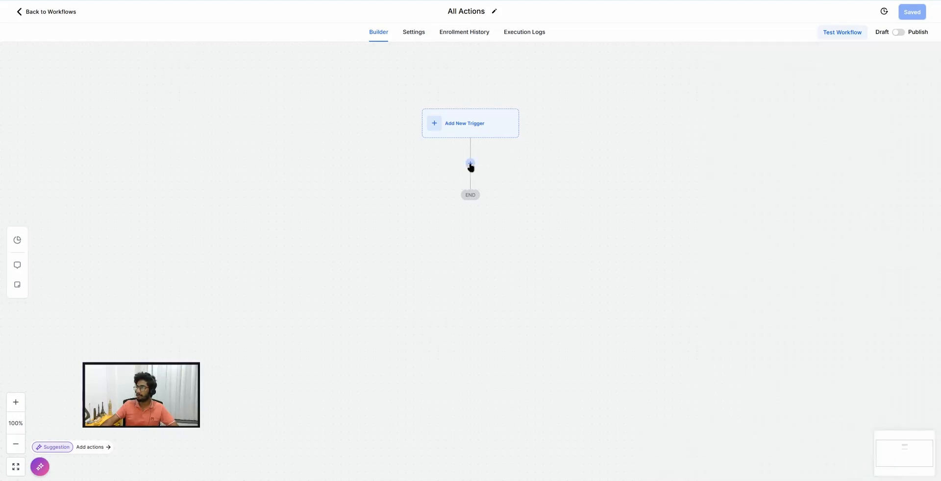
# Start a Send Review Request action and look through its review type options.
pyautogui.click(470, 163)
pyautogui.scroll(-5, 836, 326)
pyautogui.scroll(-5, 783, 313)
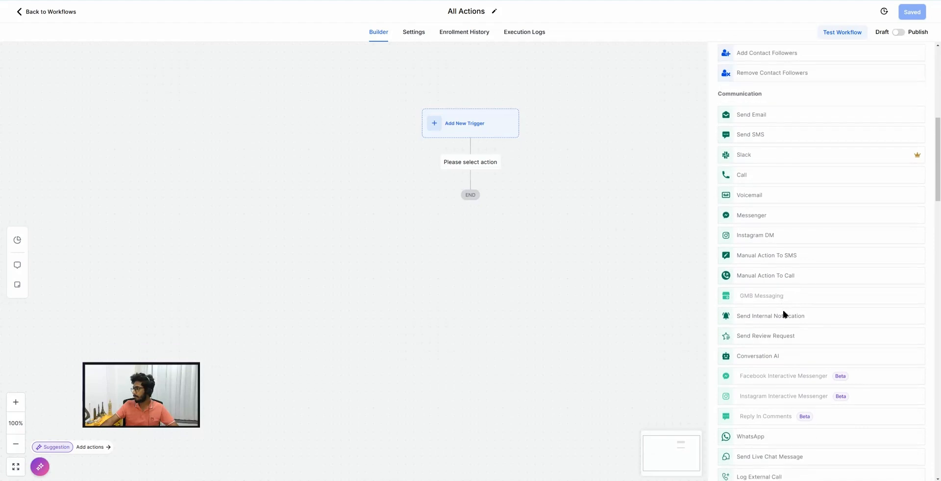
pyautogui.scroll(-1, 782, 311)
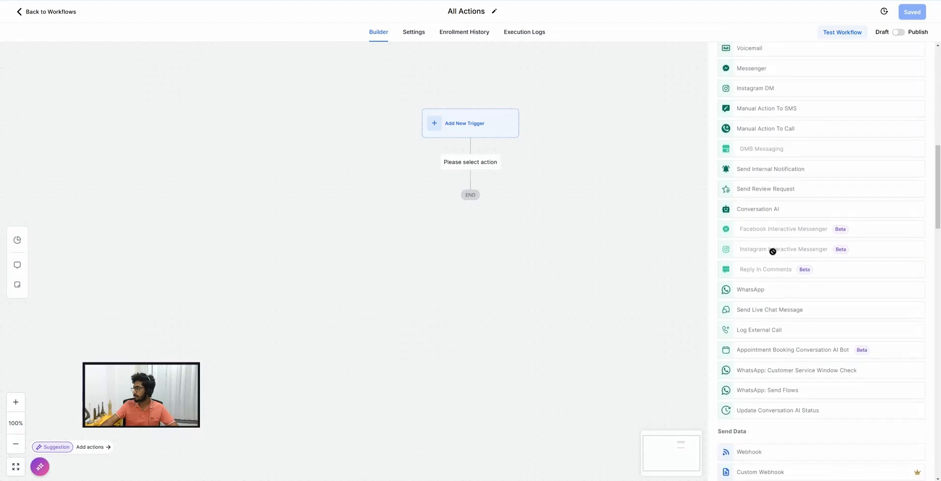
pyautogui.click(777, 189)
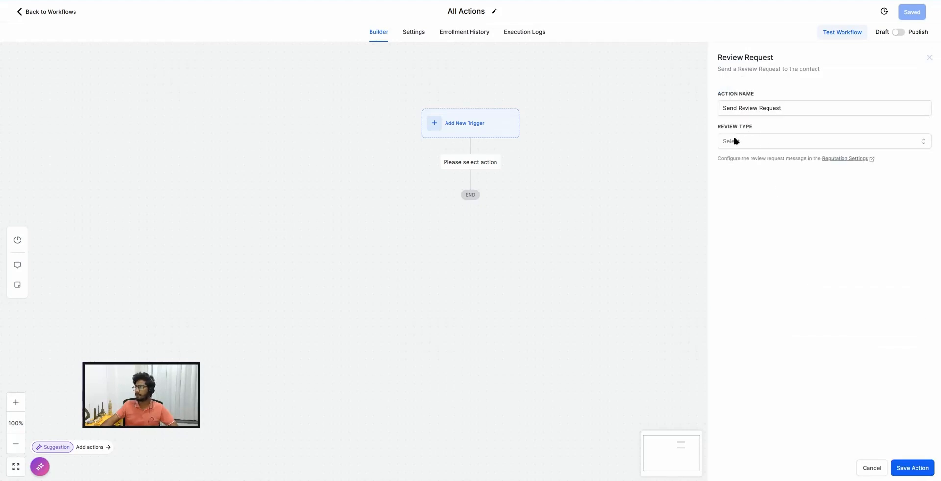
pyautogui.click(734, 141)
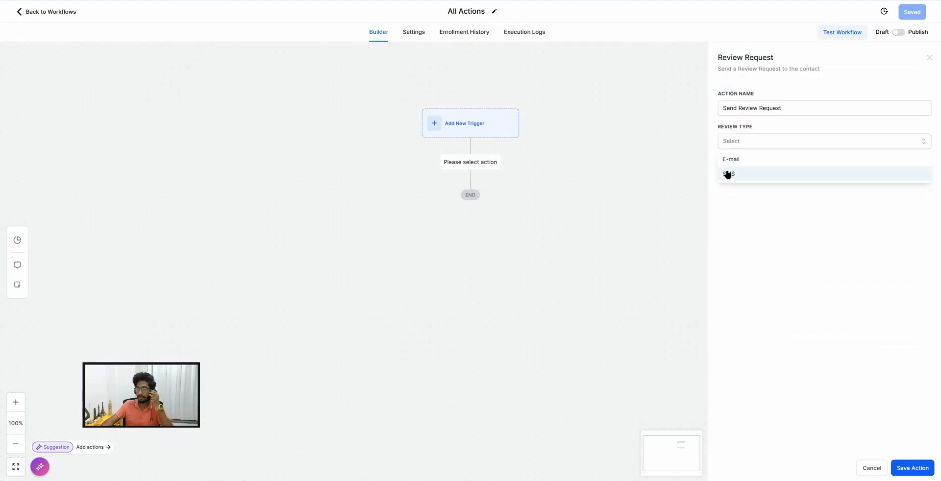
pyautogui.click(754, 207)
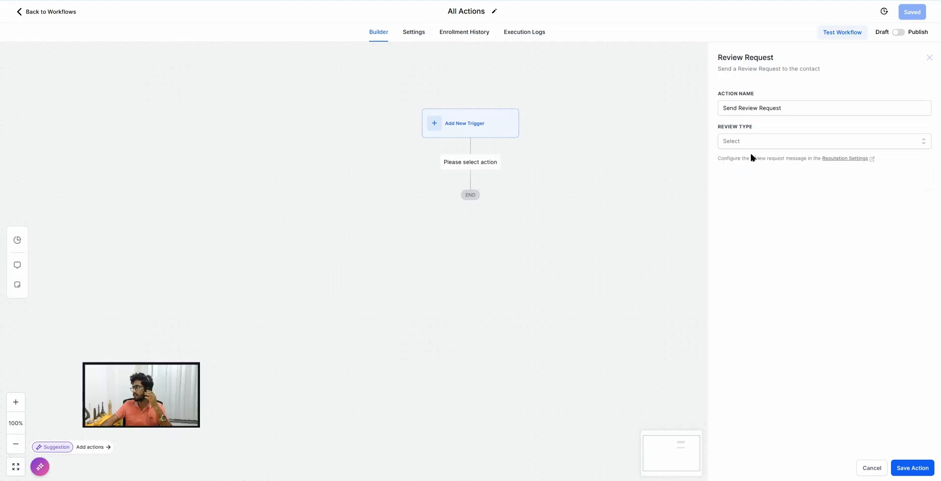
# Open the sub-account's Reputation settings and view the SMS Review Requests and Email Review Requests pages.
pyautogui.moveTo(736, 158); pyautogui.dragTo(807, 159)
pyautogui.click(836, 160)
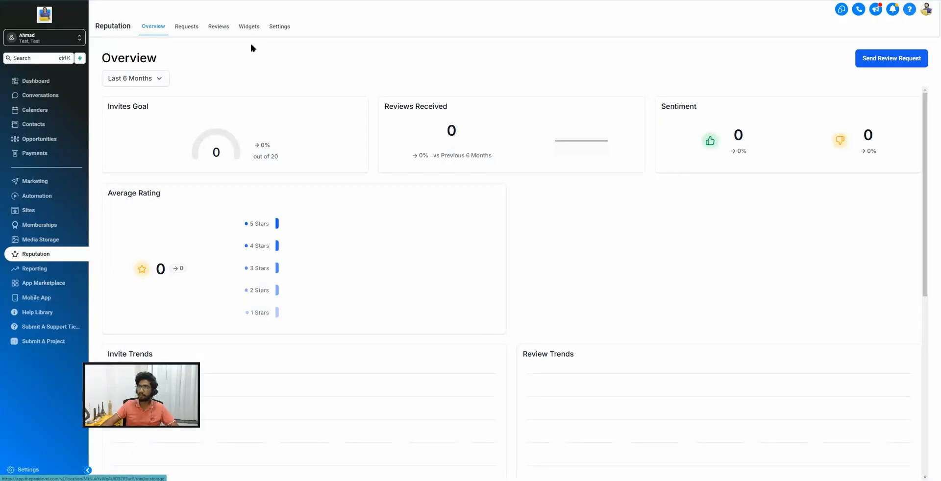
pyautogui.click(284, 29)
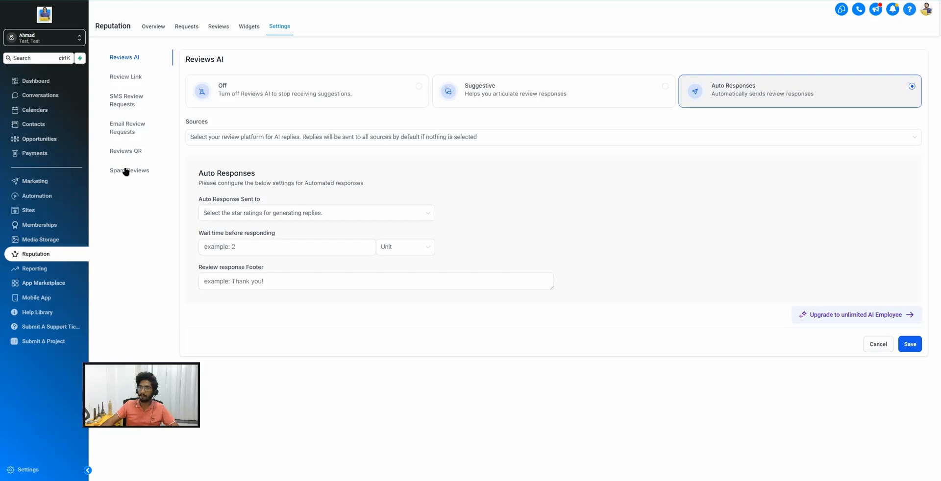
pyautogui.click(126, 98)
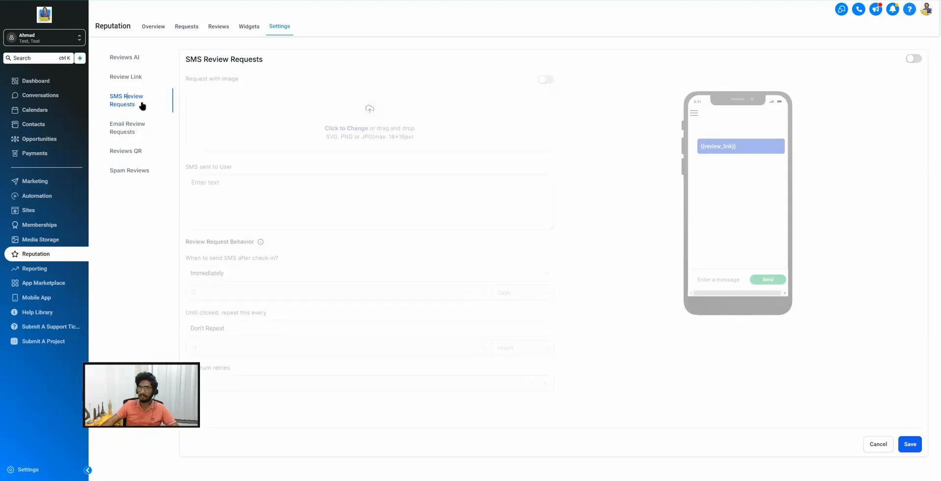
pyautogui.click(124, 127)
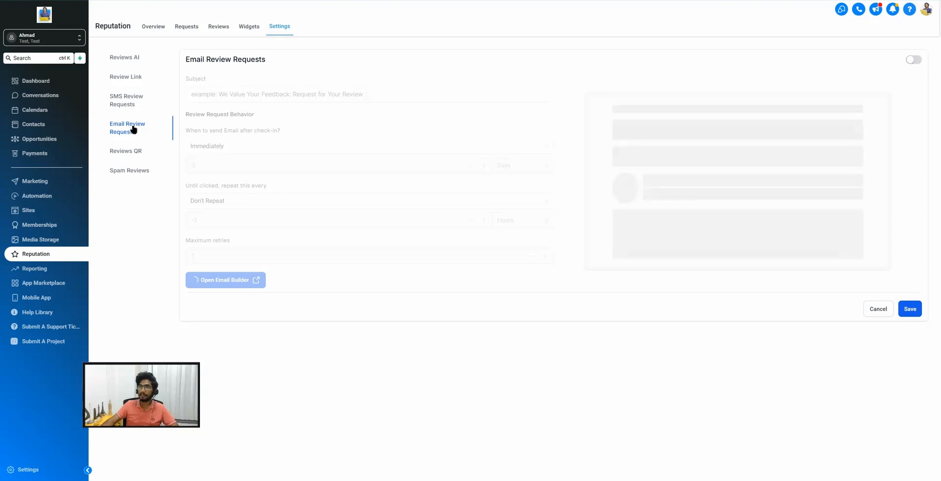
# View the Review Link settings with Get Reviews on Facebook selected, and cancel the review request action back in the workflow.
pyautogui.click(128, 78)
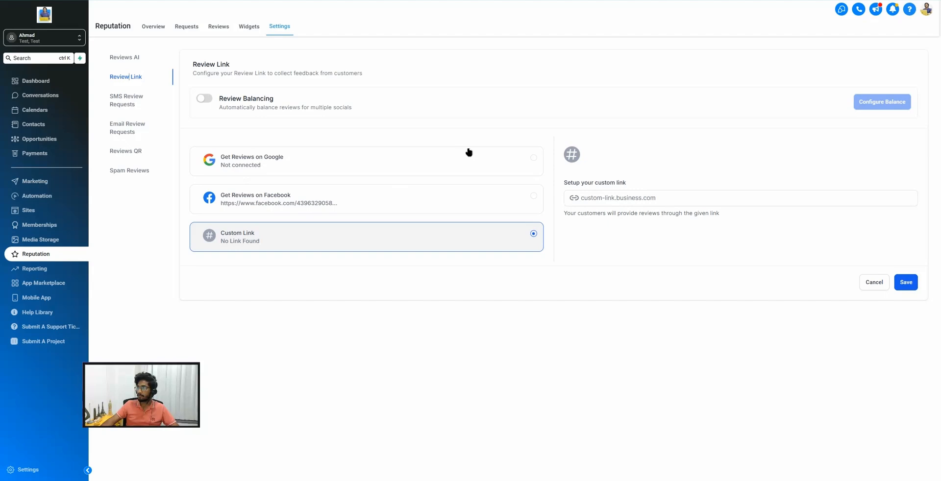
pyautogui.click(251, 204)
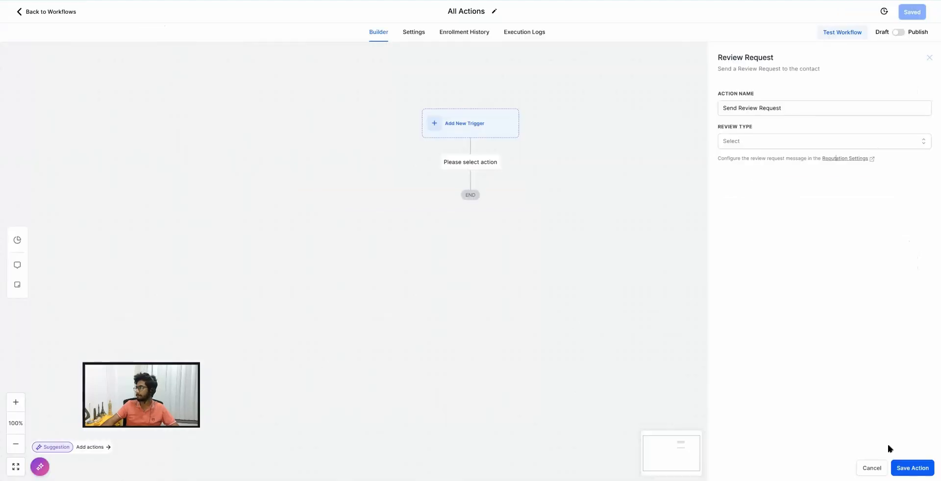
pyautogui.click(869, 471)
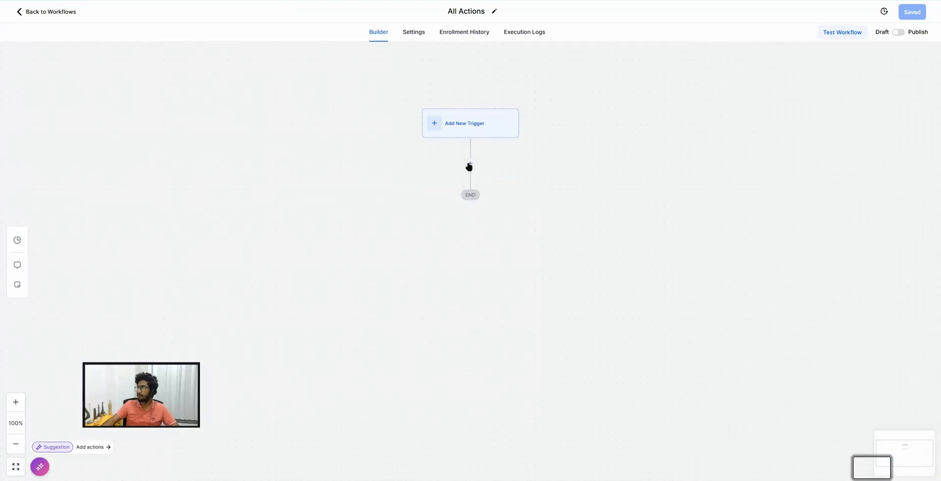
# Start a Conversation AI action, look over its question, channel and branch settings, and cancel it.
pyautogui.click(469, 166)
pyautogui.scroll(-5, 743, 296)
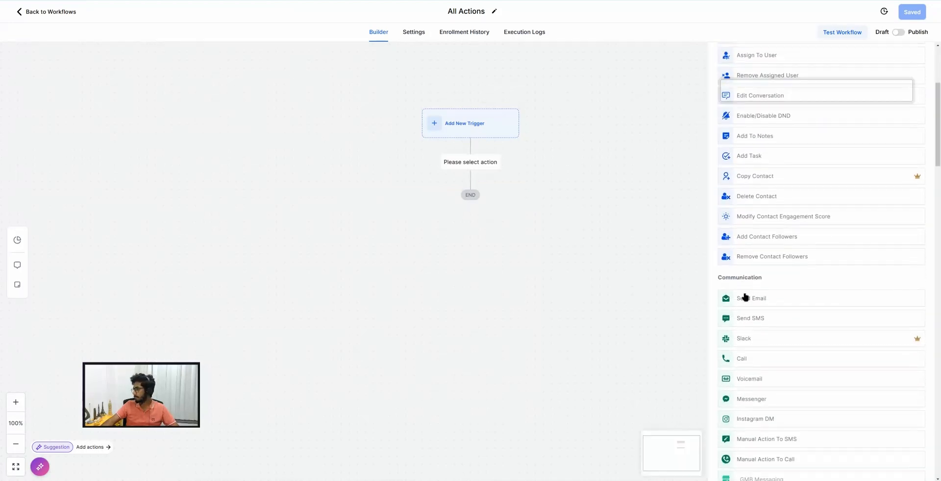
pyautogui.scroll(-5, 745, 297)
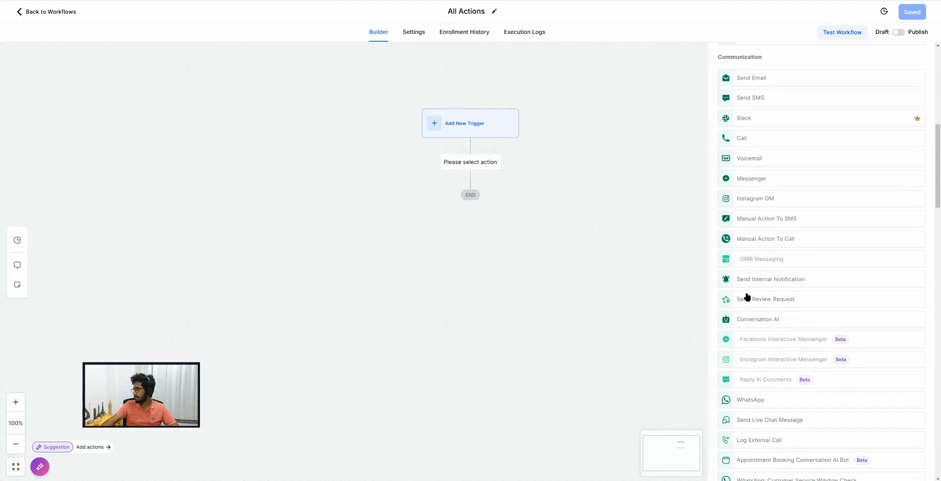
pyautogui.scroll(-1, 746, 296)
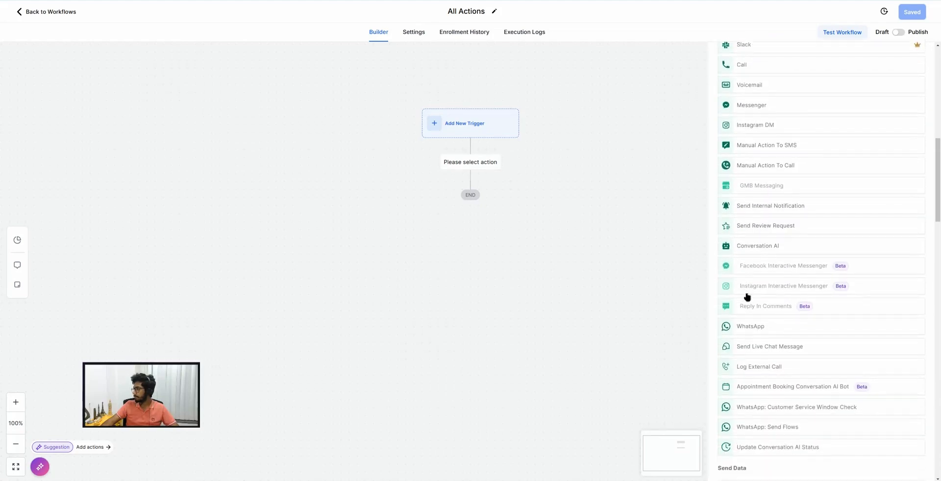
pyautogui.click(751, 250)
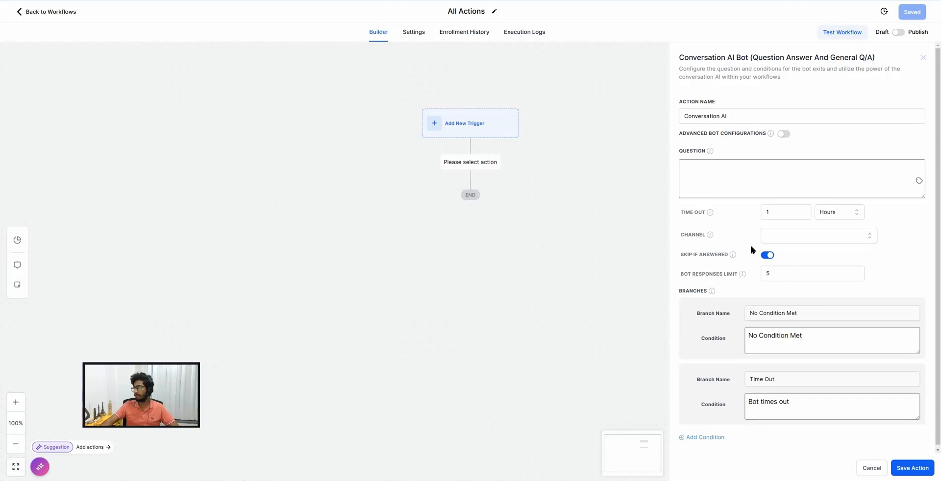
pyautogui.moveTo(734, 116); pyautogui.dragTo(664, 116)
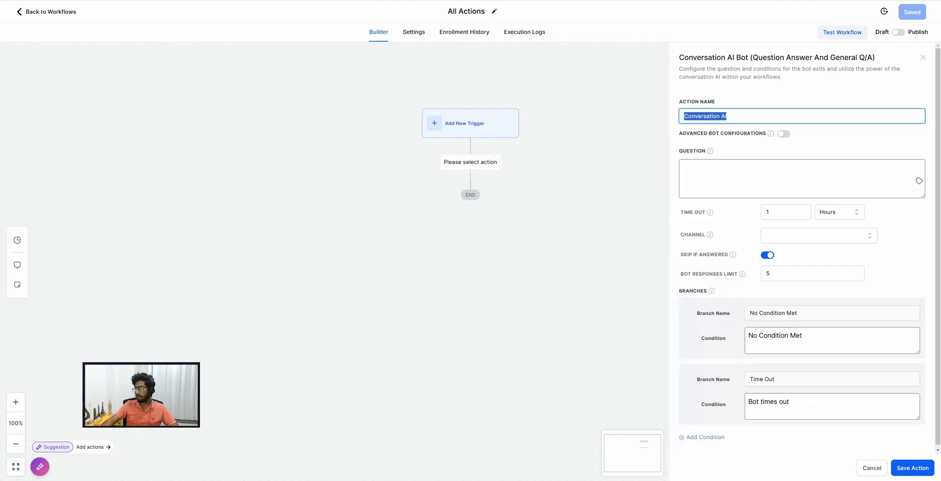
pyautogui.click(873, 469)
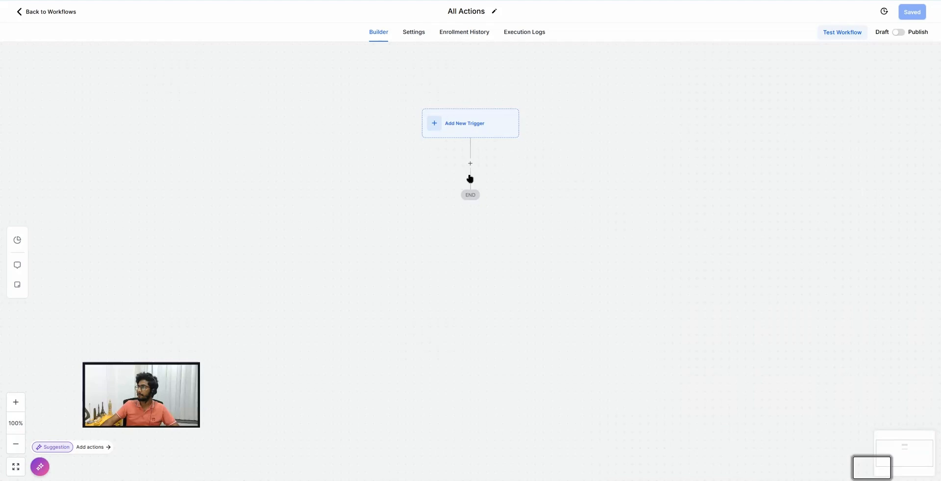
# View the Conversation AI bot settings in the sub-account's settings.
pyautogui.click(471, 162)
pyautogui.scroll(-6, 716, 301)
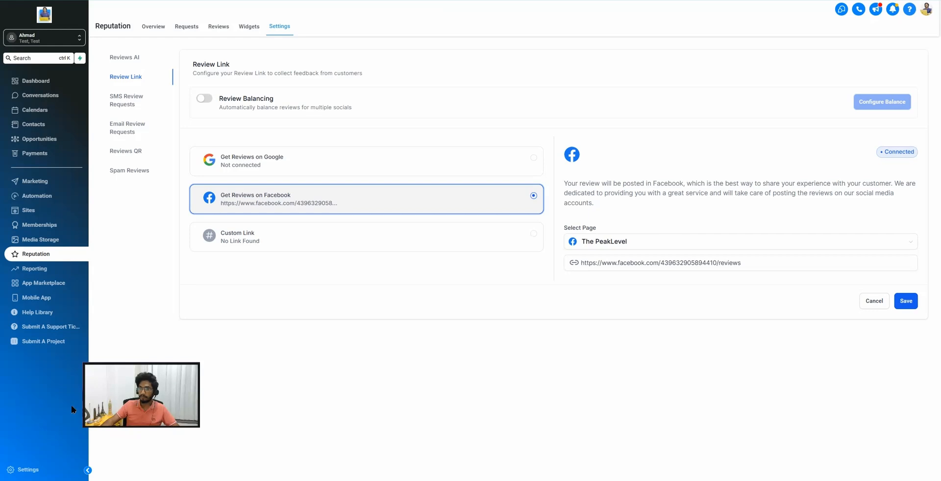
pyautogui.click(27, 470)
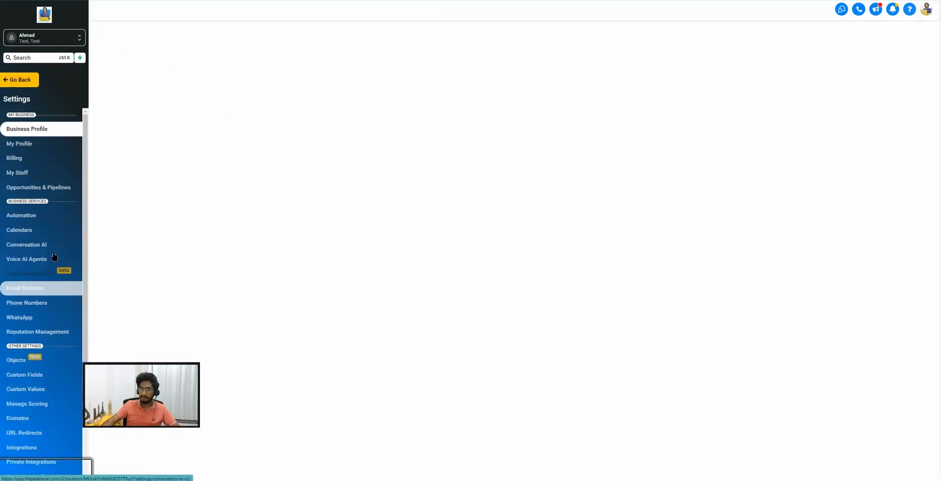
pyautogui.click(33, 247)
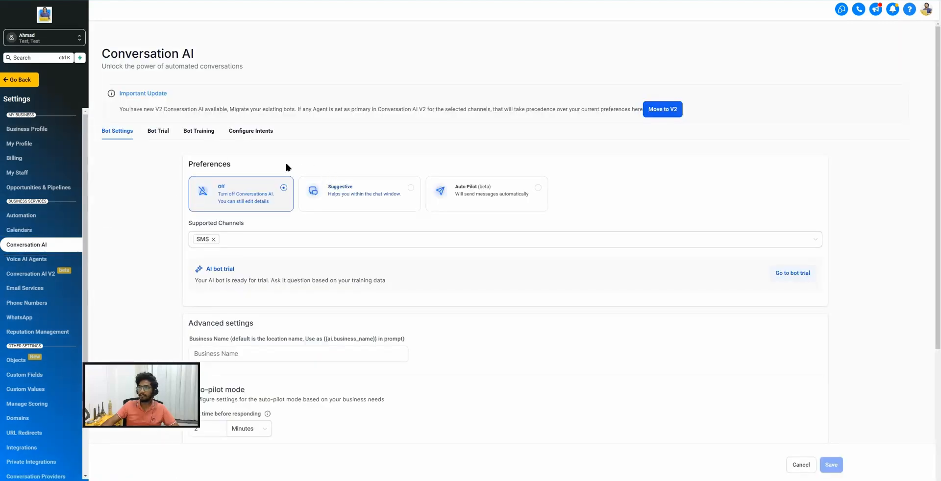
pyautogui.scroll(-3, 278, 176)
pyautogui.scroll(3, 234, 187)
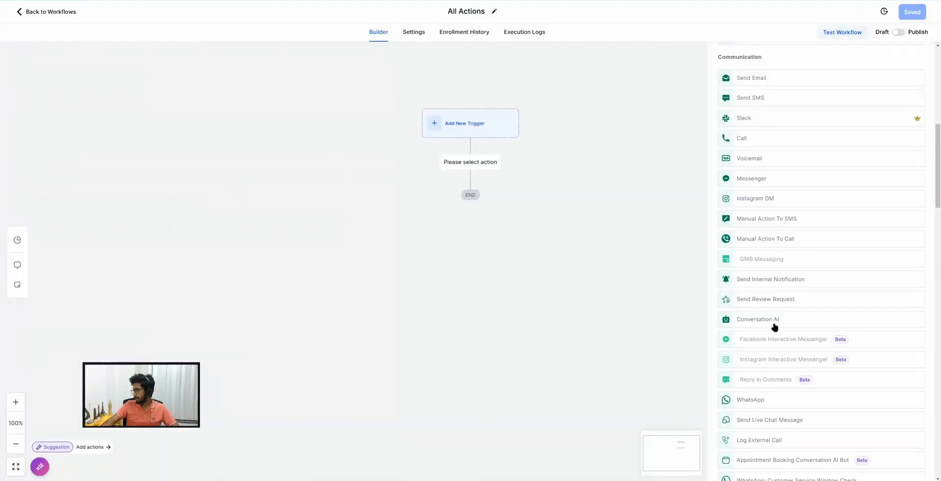
# Check the trigger requirement of the Facebook Interactive Messenger action in the workflow's action list, and close the list.
pyautogui.scroll(-1, 775, 328)
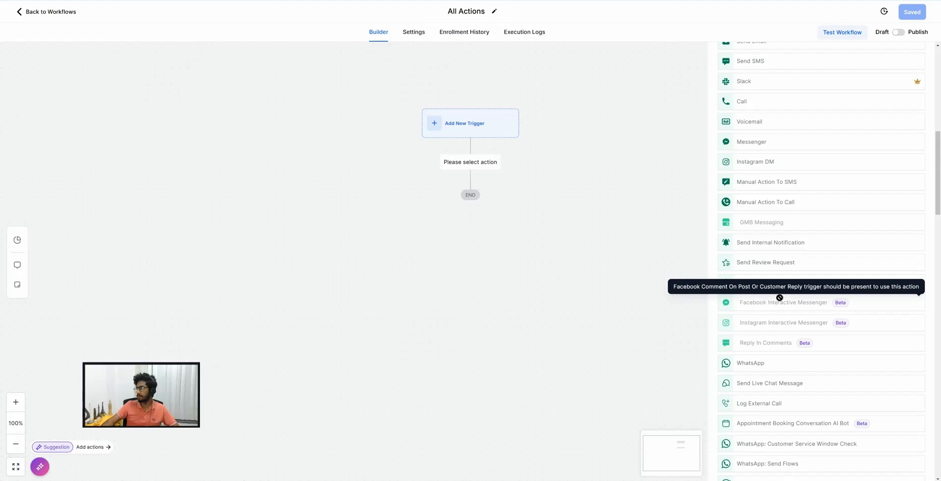
pyautogui.scroll(9, 924, 71)
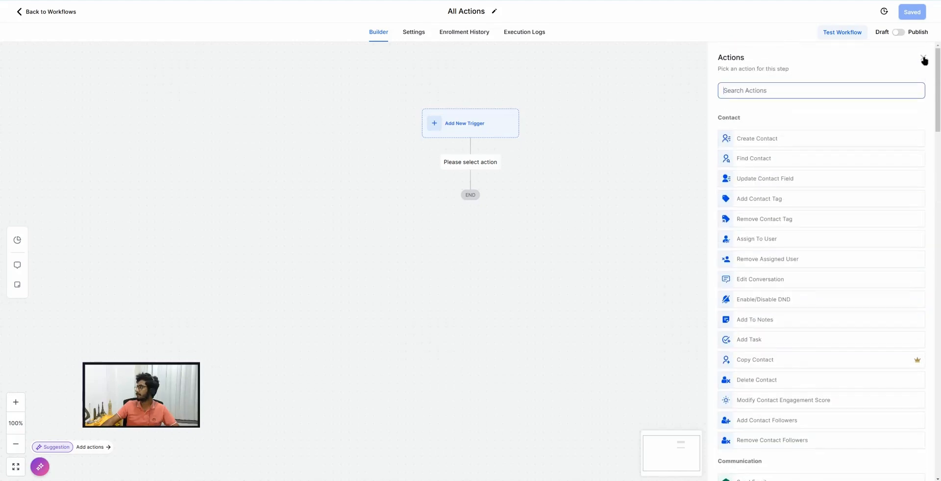
pyautogui.click(923, 57)
# Start a new workflow trigger, search for "custom" and choose Customer Replied.
pyautogui.click(469, 126)
pyautogui.click(742, 99)
pyautogui.write('custom')
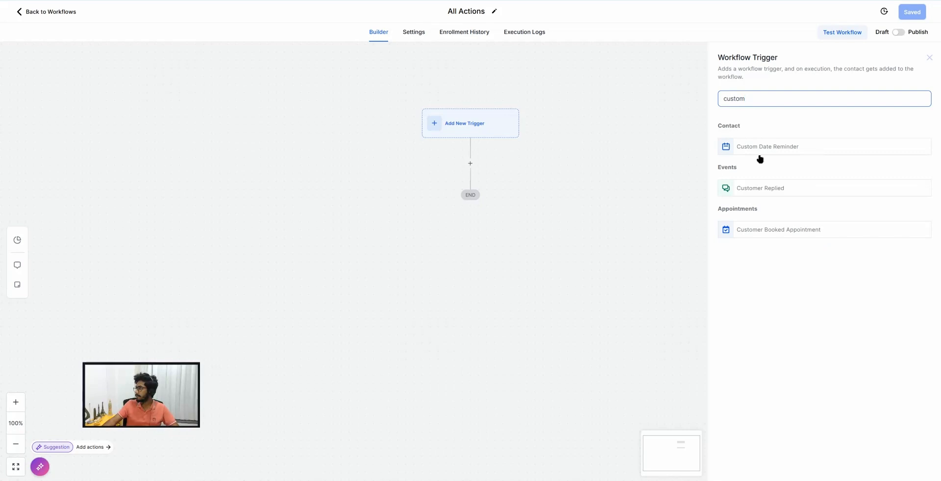
pyautogui.click(760, 191)
# Add a Reply channel filter set to Facebook Messenger and save the Customer Replied trigger.
pyautogui.click(610, 176)
pyautogui.click(606, 186)
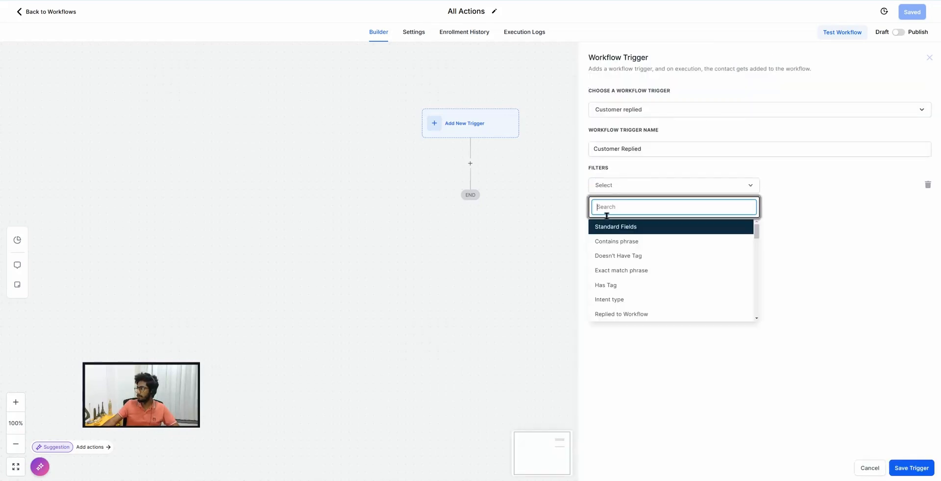
pyautogui.scroll(-2, 616, 293)
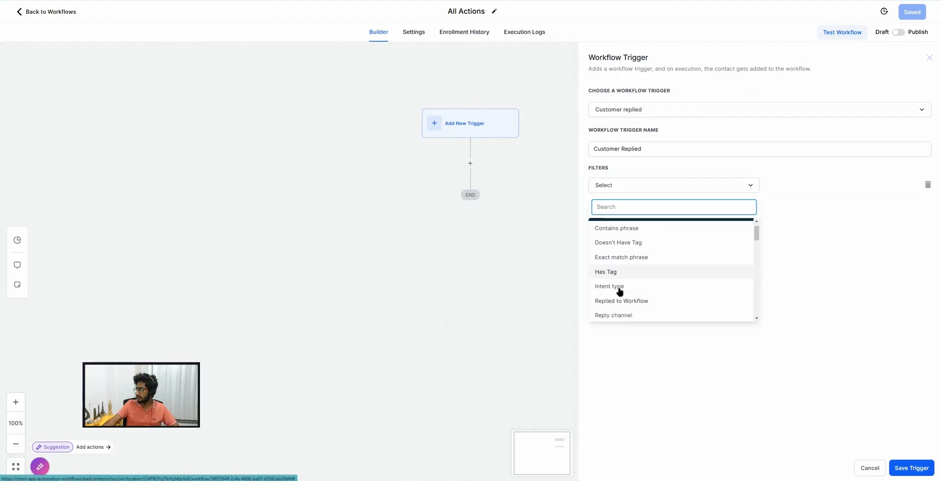
pyautogui.click(615, 293)
pyautogui.click(794, 185)
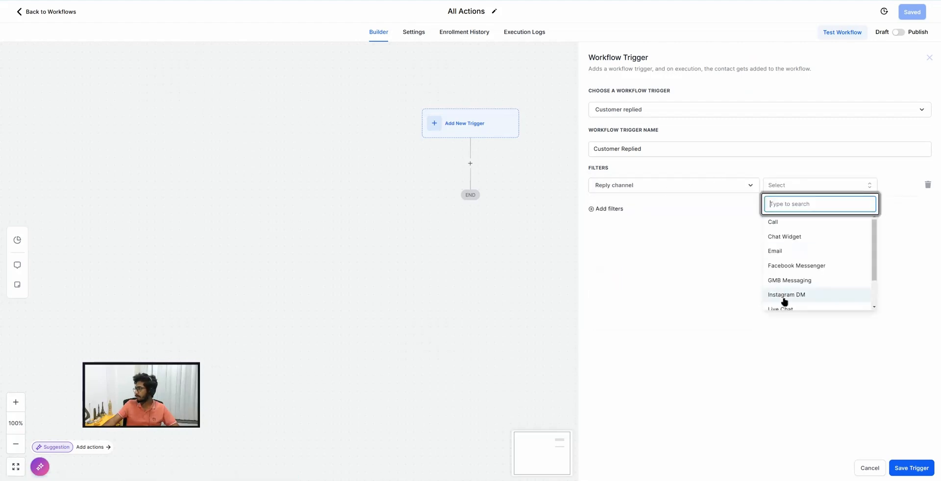
pyautogui.click(811, 269)
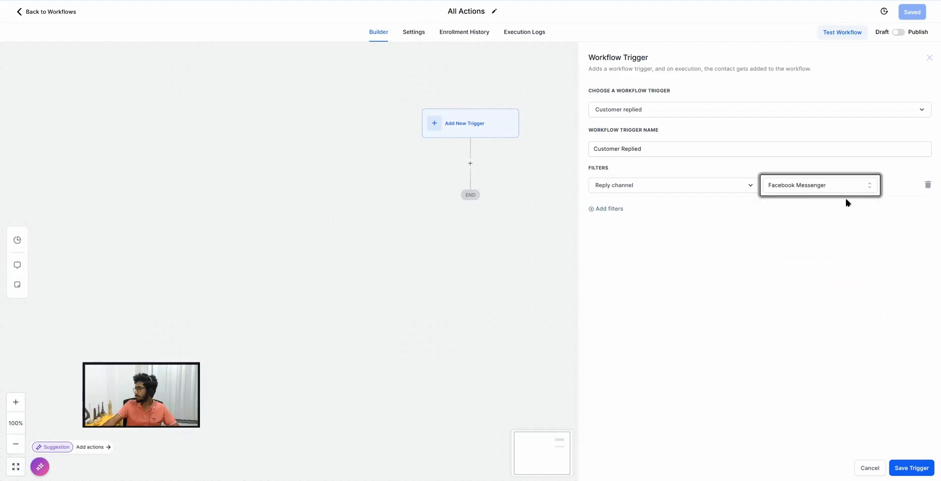
pyautogui.click(907, 469)
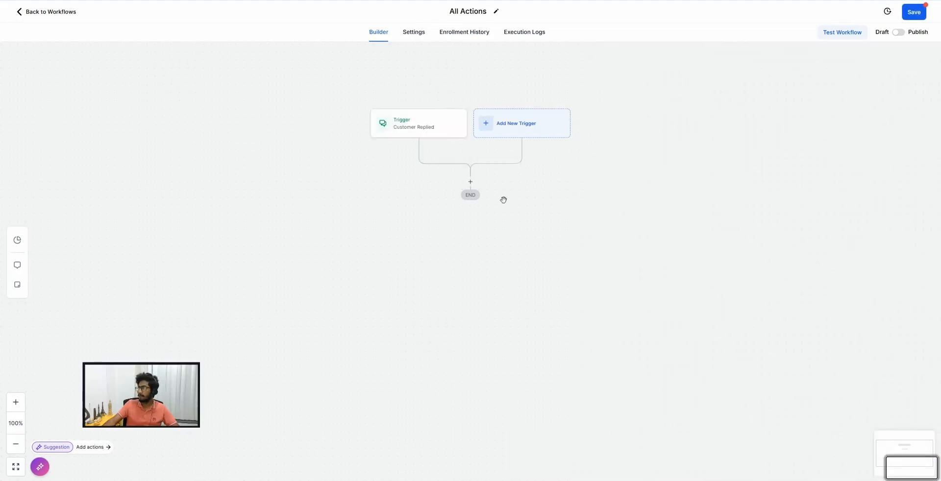
# Recheck whether the Facebook Interactive Messenger action can be used in the workflow's action list.
pyautogui.click(470, 182)
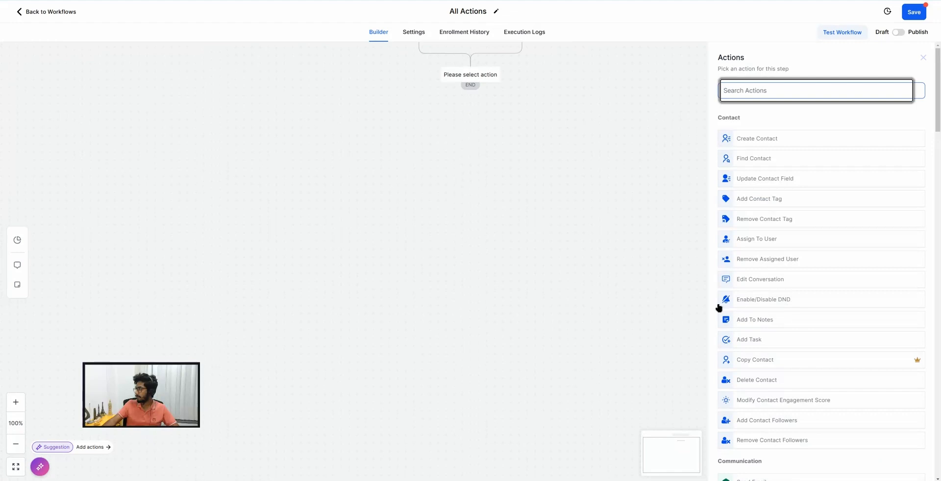
pyautogui.scroll(-5, 792, 272)
pyautogui.scroll(-5, 794, 272)
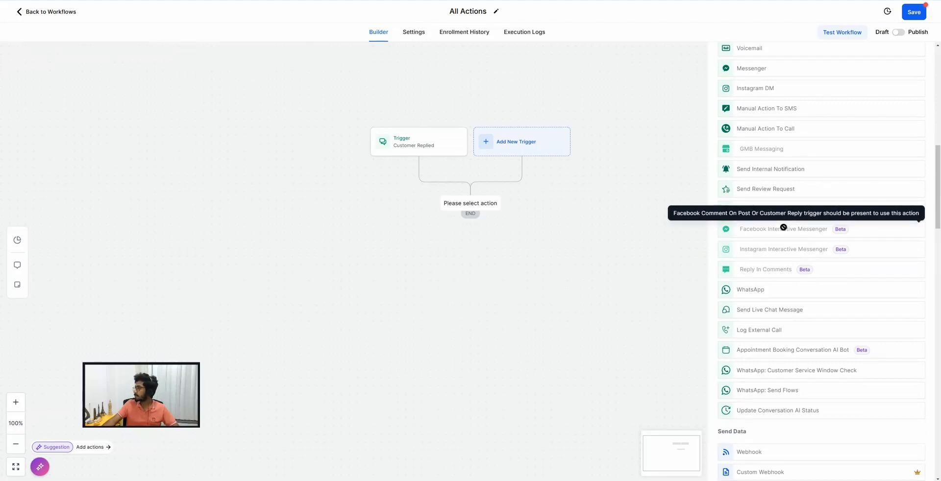
# Save the workflow, review the Customer Replied trigger's filter, and close the trigger without changes.
pyautogui.click(914, 10)
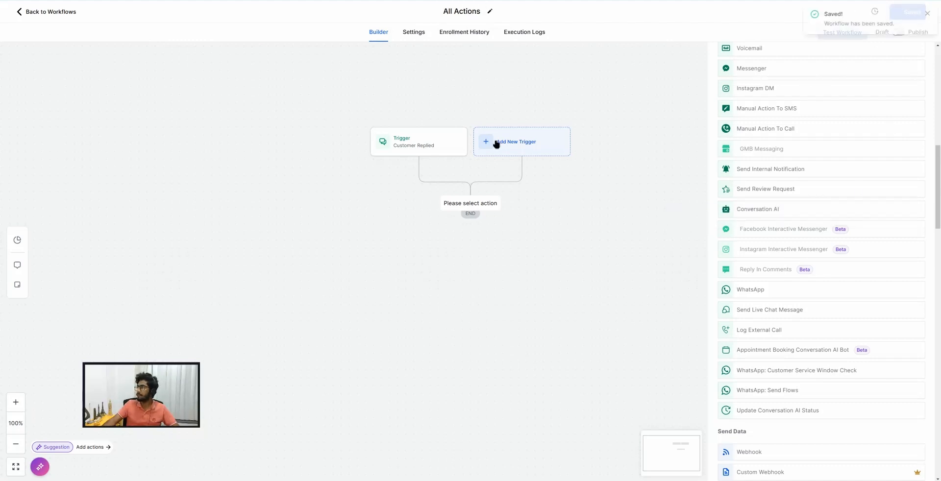
pyautogui.click(427, 138)
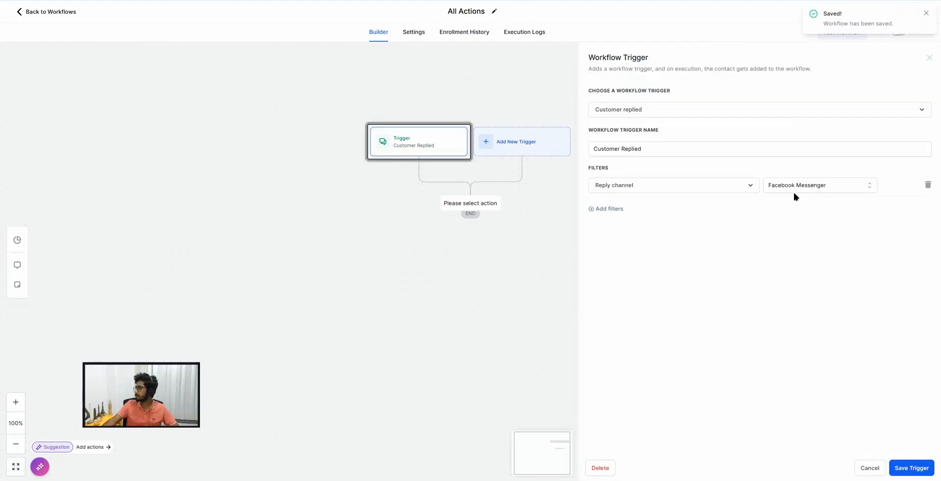
pyautogui.click(870, 468)
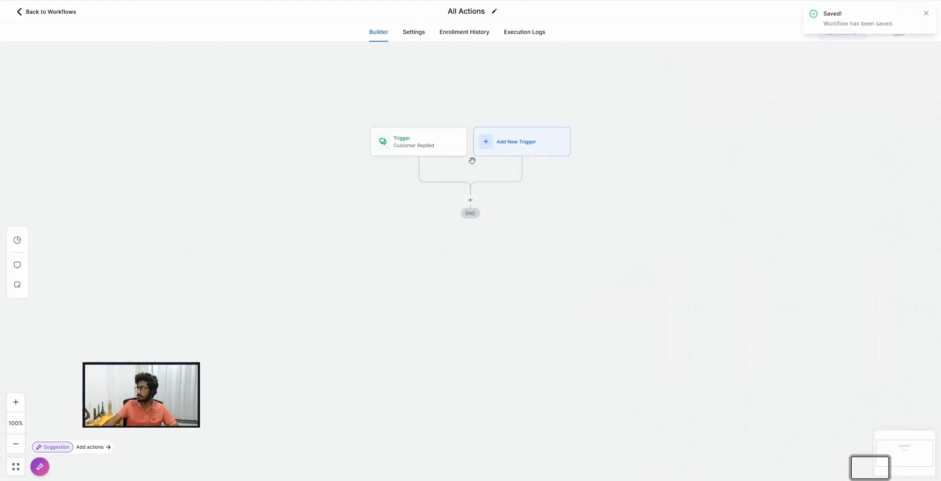
# Review the trigger requirement of the Facebook Interactive Messenger action in the action list, and close the list.
pyautogui.click(470, 200)
pyautogui.scroll(-6, 769, 309)
pyautogui.scroll(-4, 769, 308)
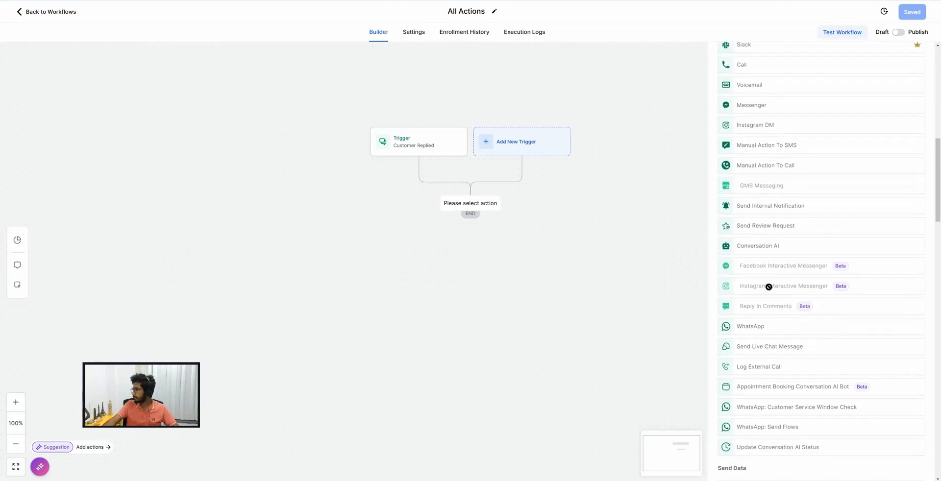
pyautogui.moveTo(758, 266)
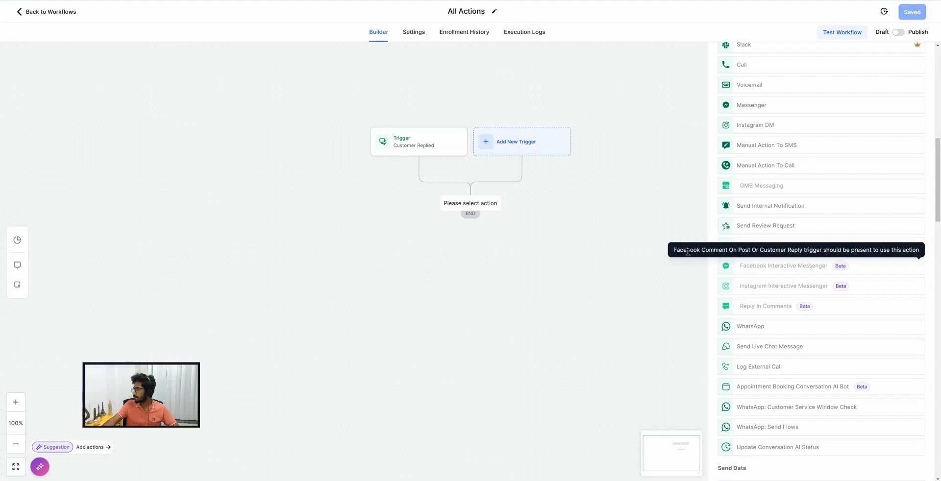
pyautogui.scroll(10, 906, 86)
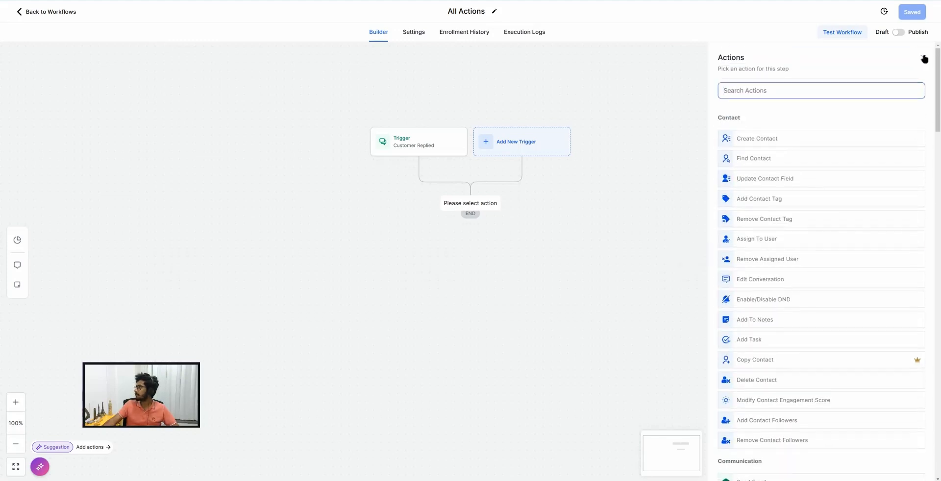
pyautogui.click(924, 57)
# Delete the Customer Replied trigger from the workflow.
pyautogui.click(421, 149)
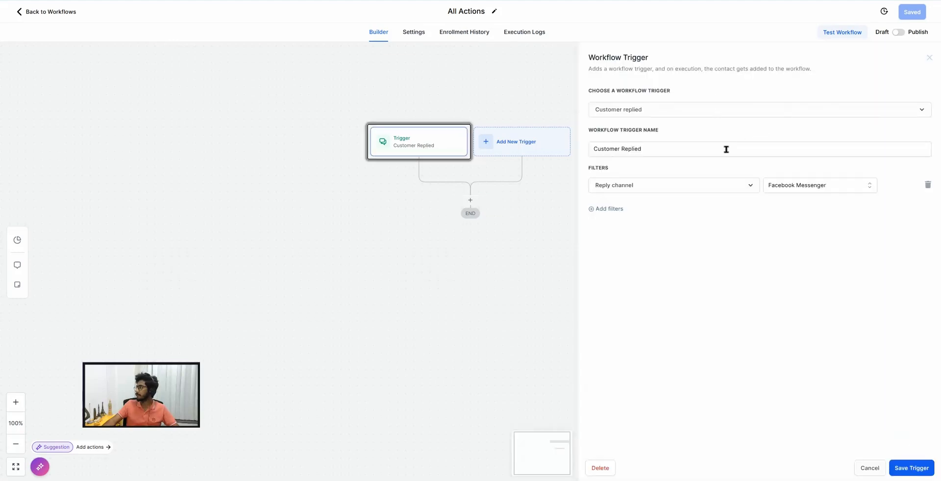
pyautogui.click(599, 468)
pyautogui.click(561, 262)
# Start a new workflow trigger, search for "comme" and choose Facebook - Comment(s) On A Post.
pyautogui.click(445, 142)
pyautogui.click(773, 93)
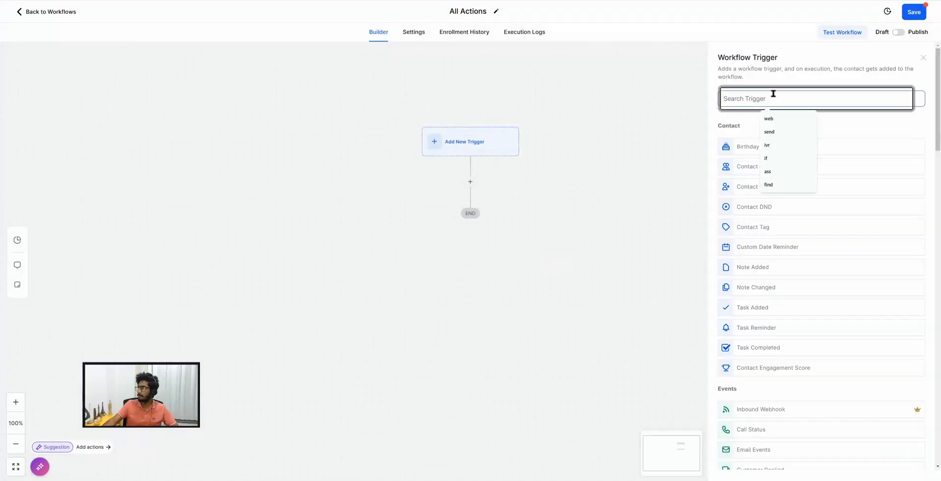
pyautogui.write('comme')
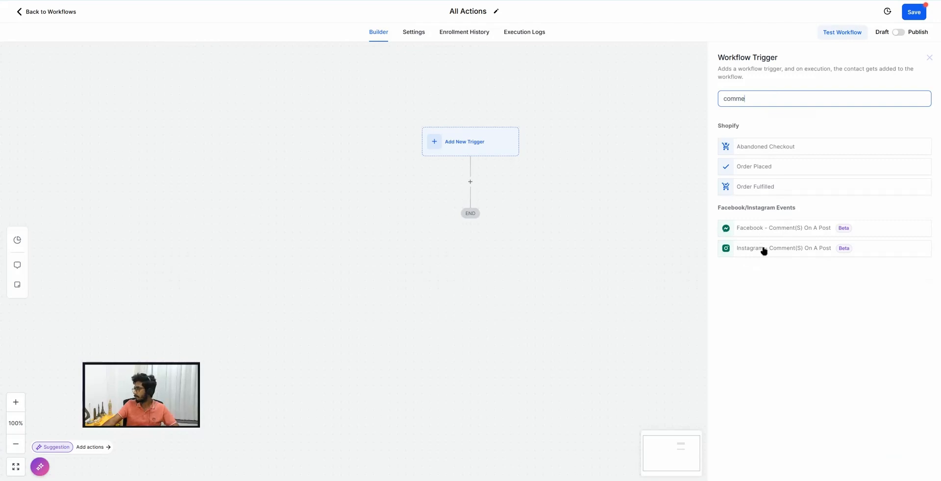
pyautogui.click(806, 229)
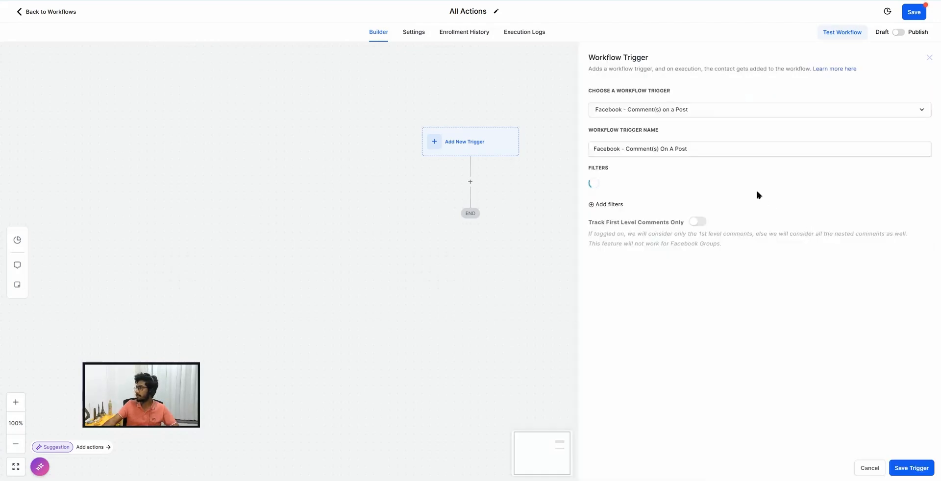
# Filter the trigger to the JD Funnel page and its published post "Thank you for your positive feedback!", and save the trigger.
pyautogui.click(779, 185)
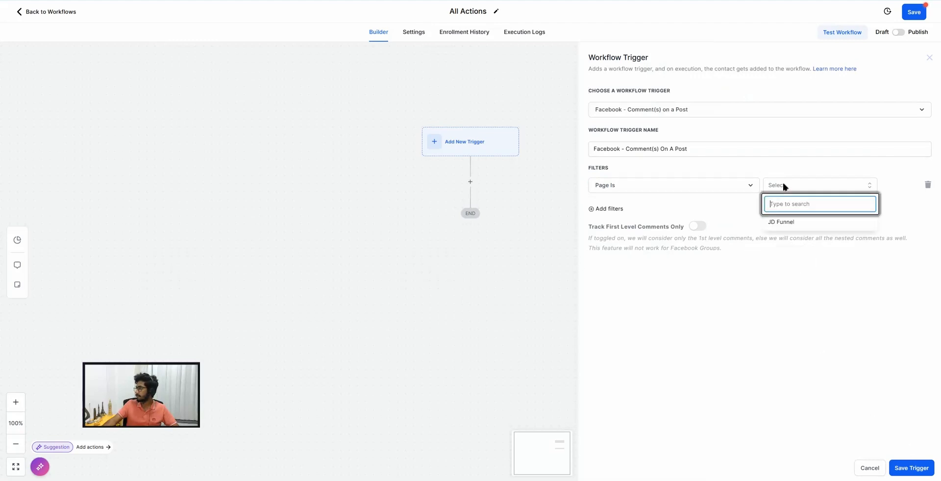
pyautogui.click(790, 223)
pyautogui.click(916, 469)
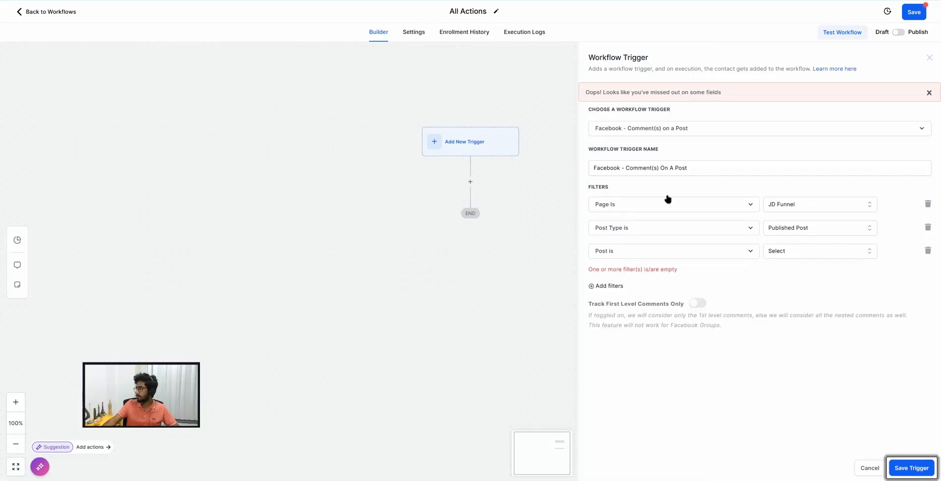
pyautogui.click(795, 252)
pyautogui.click(789, 294)
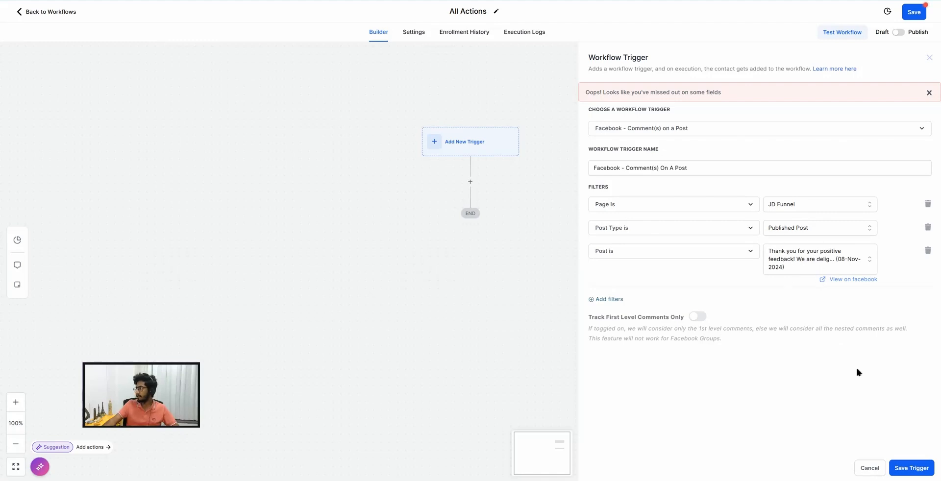
pyautogui.click(908, 469)
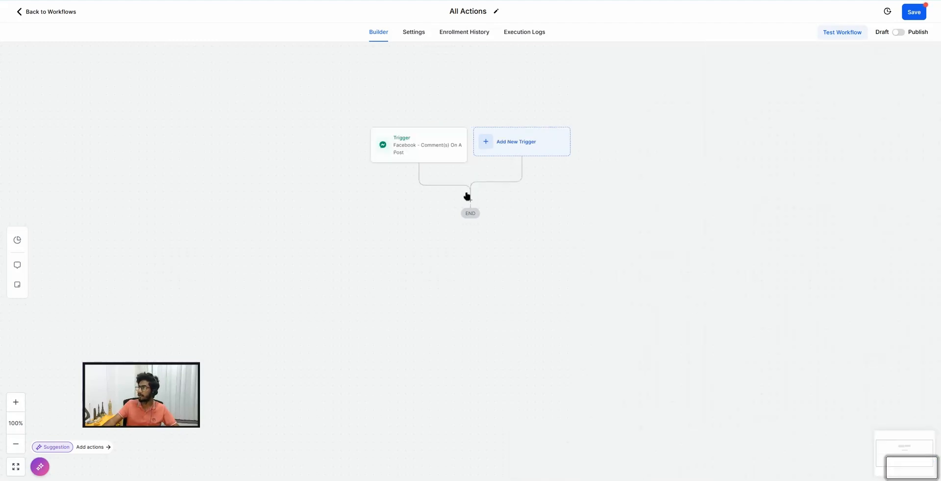
# Check the Facebook Interactive Messenger action's availability in the action list and save the workflow.
pyautogui.click(471, 201)
pyautogui.scroll(-7, 751, 295)
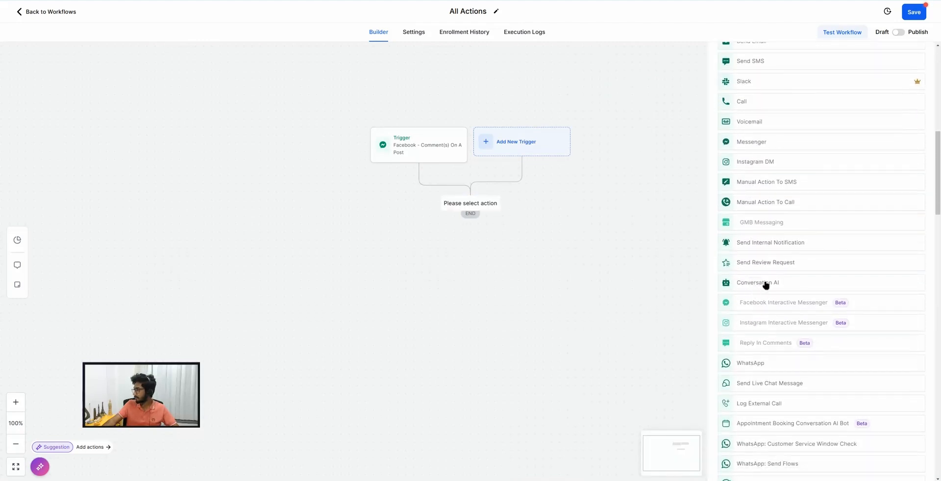
pyautogui.scroll(-2, 764, 283)
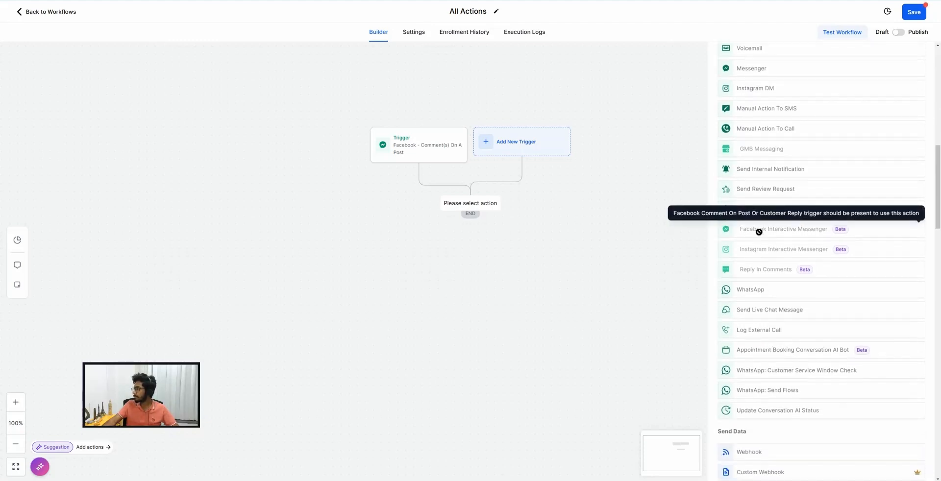
pyautogui.click(912, 12)
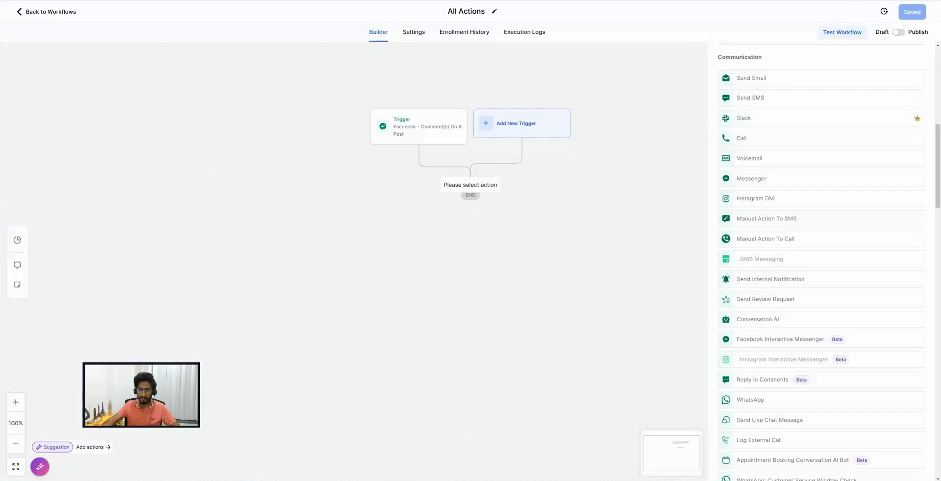
# Open the Facebook Interactive Messenger action, review its description and message settings, and cancel it.
pyautogui.click(779, 340)
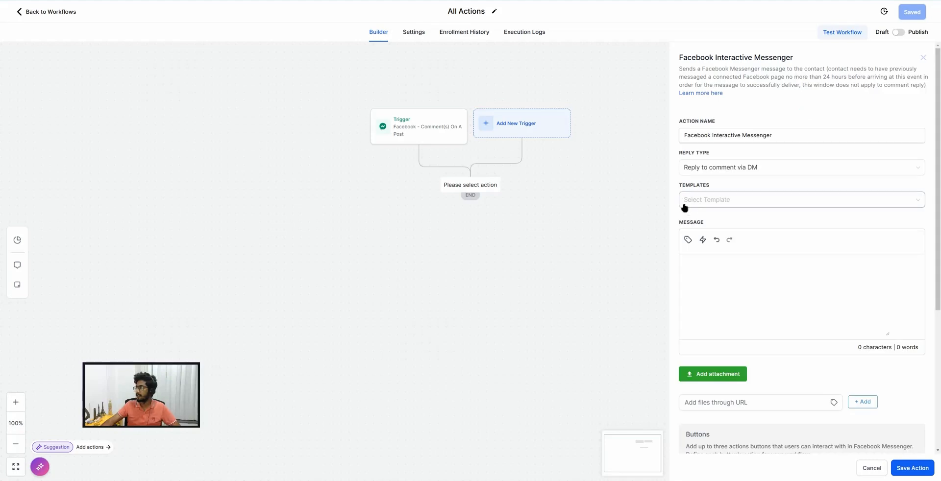
pyautogui.click(717, 269)
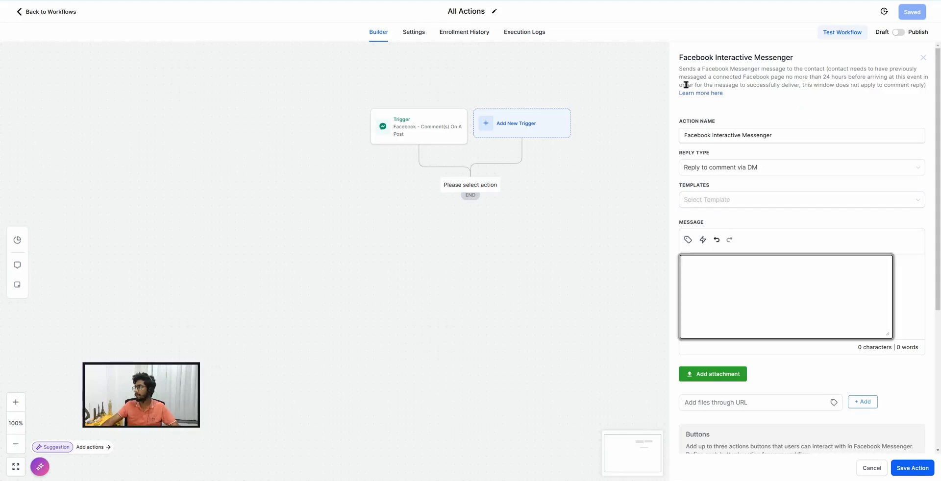
pyautogui.moveTo(686, 69); pyautogui.dragTo(764, 86)
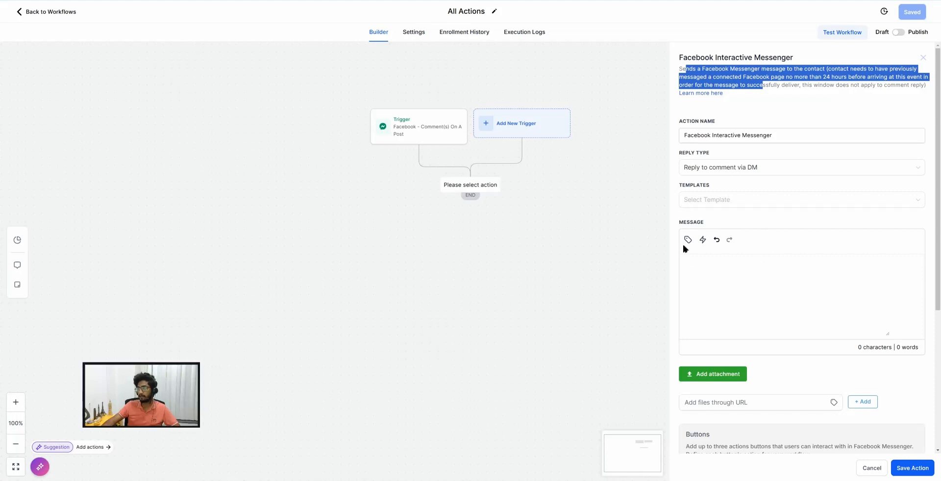
pyautogui.click(872, 468)
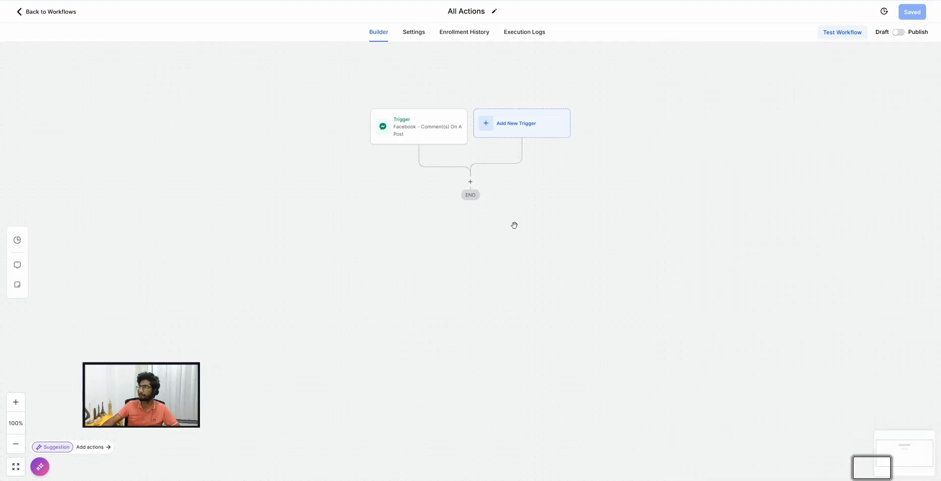
# Add a WhatsApp action from the communication actions and look at its template choices.
pyautogui.click(470, 182)
pyautogui.scroll(-6, 769, 283)
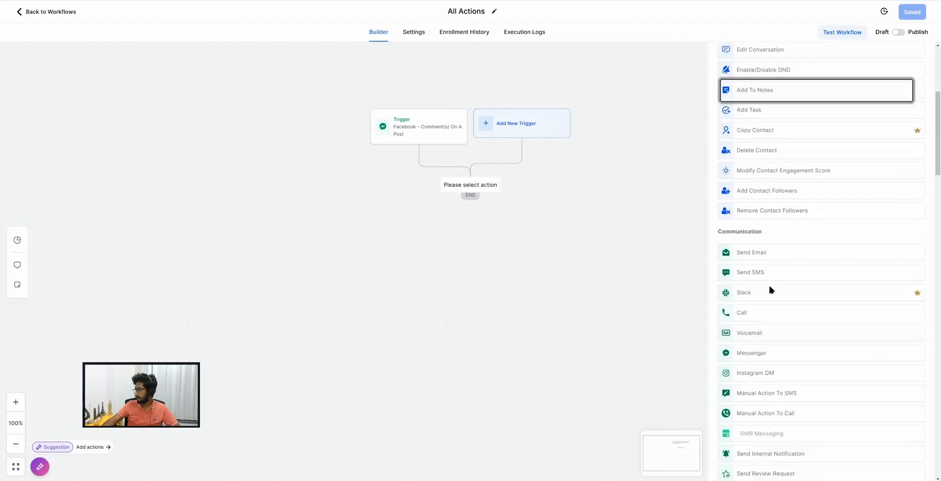
pyautogui.scroll(-3, 770, 289)
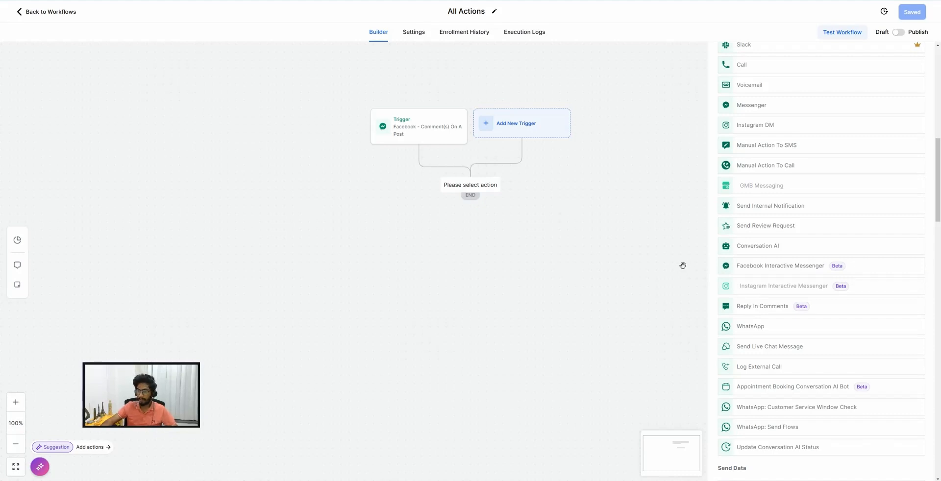
pyautogui.click(759, 333)
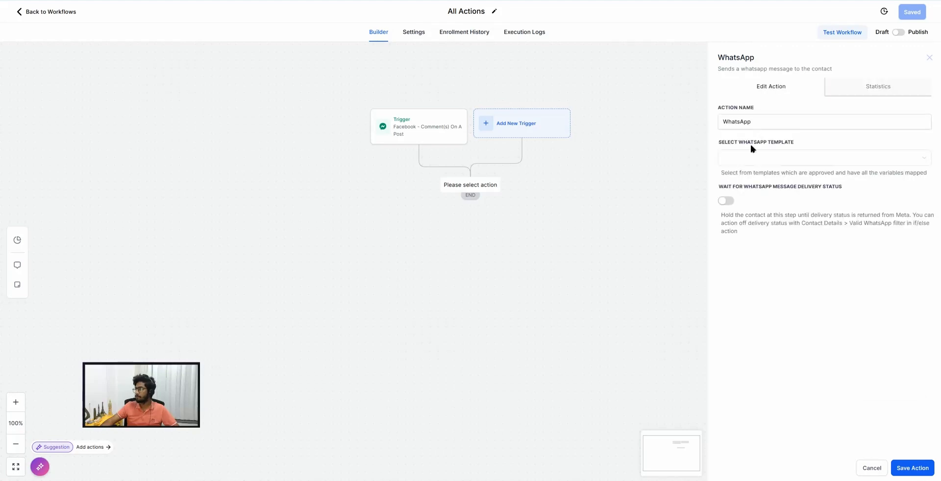
pyautogui.click(750, 156)
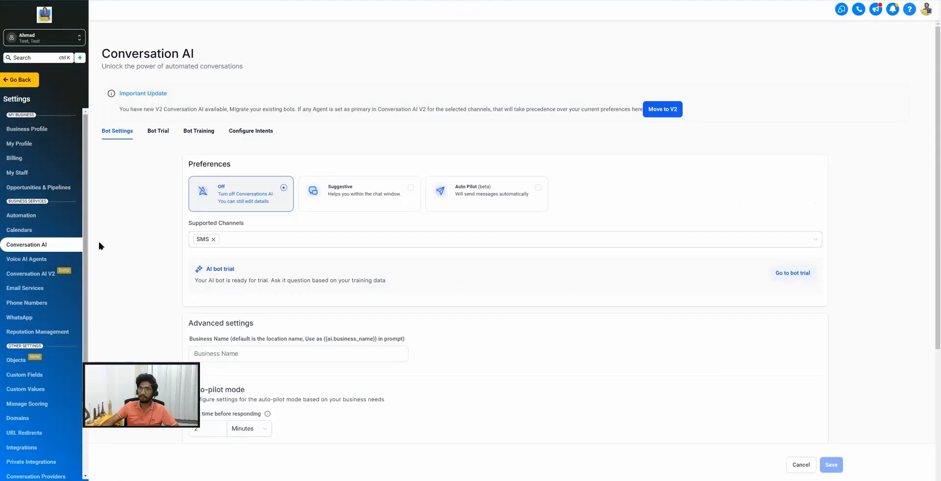
# In the account settings browser tab, search the sub-accounts for "jd" and switch to JD Funnel.
pyautogui.click(30, 38)
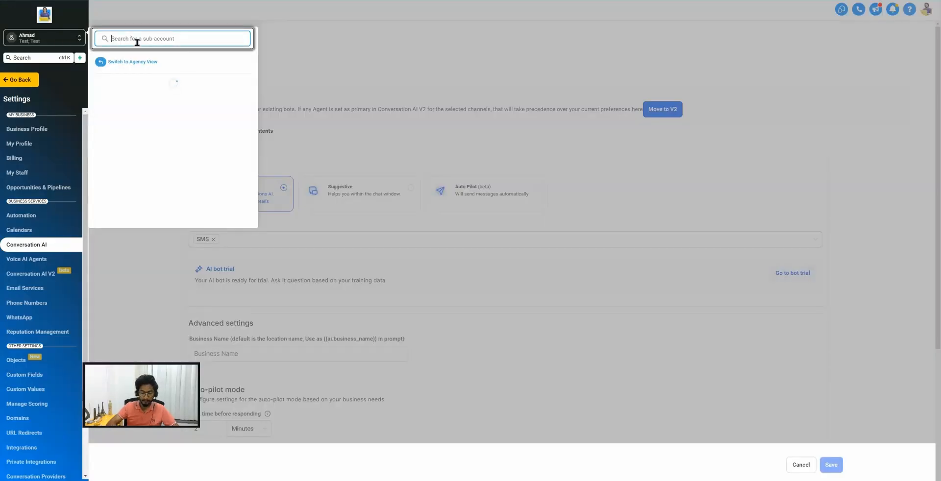
pyautogui.write('jd')
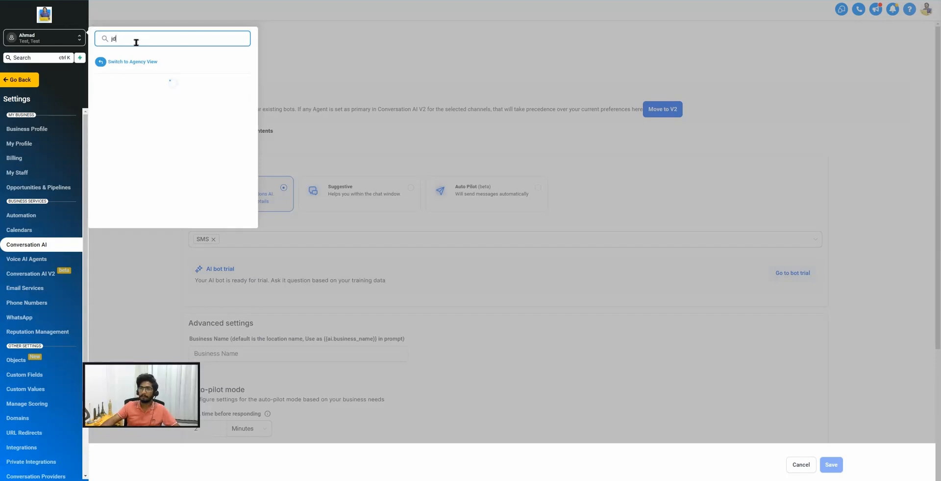
pyautogui.click(132, 120)
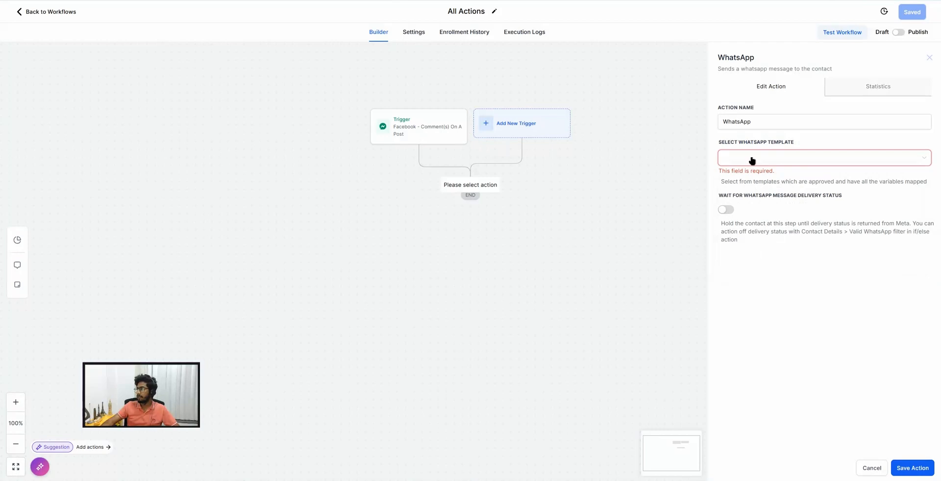
# Back in the workflow's WhatsApp action, select the no_show (en) - UTILITY template.
pyautogui.click(753, 160)
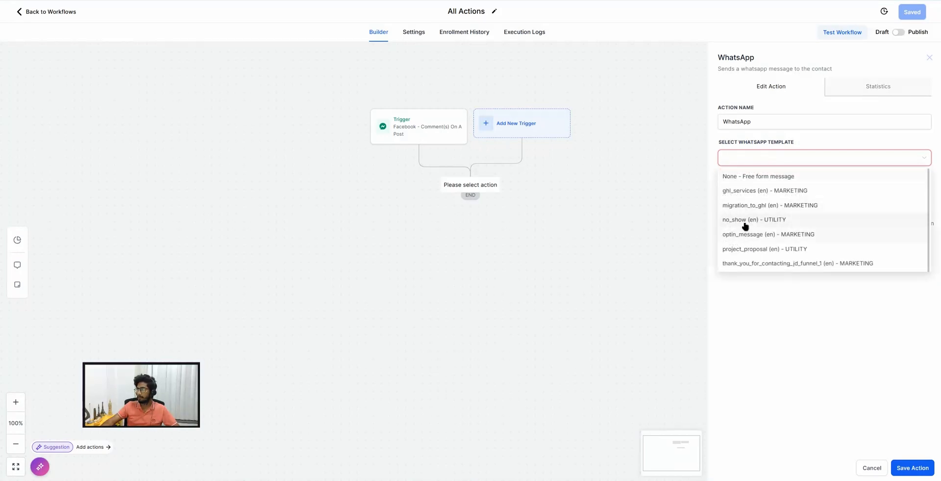
pyautogui.click(742, 220)
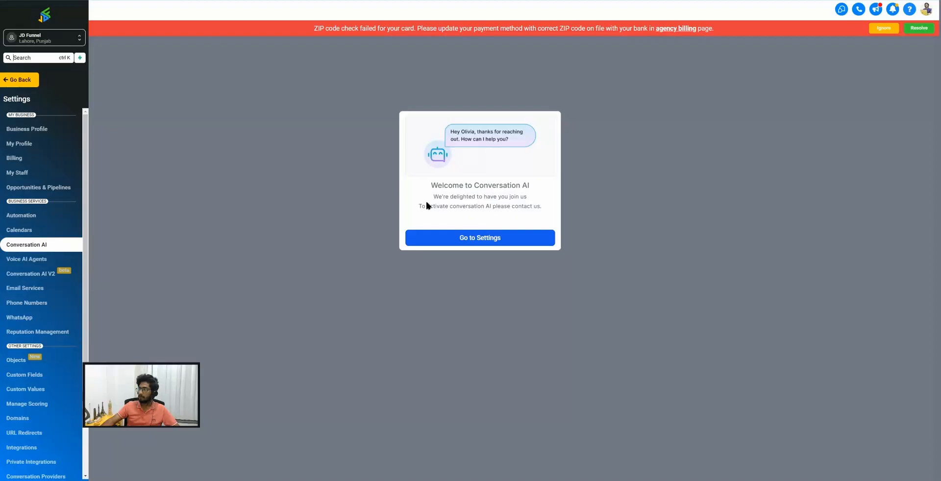
# Review the message templates in JD Funnel's WhatsApp settings, and cancel the WhatsApp action back in the workflow.
pyautogui.click(21, 319)
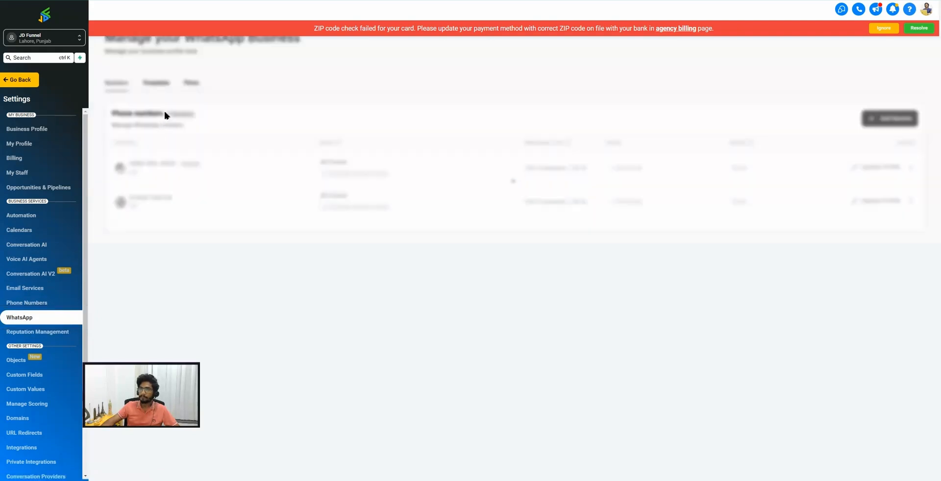
pyautogui.click(161, 184)
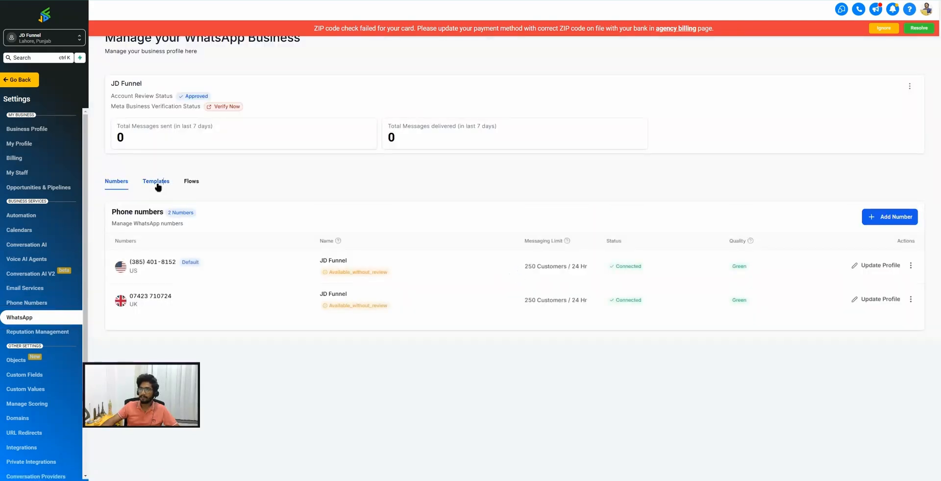
pyautogui.click(883, 28)
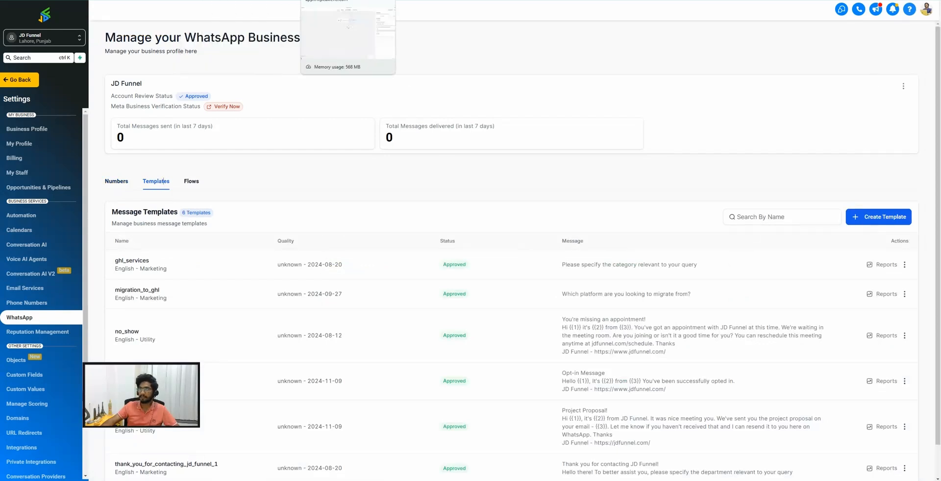
pyautogui.click(343, 0)
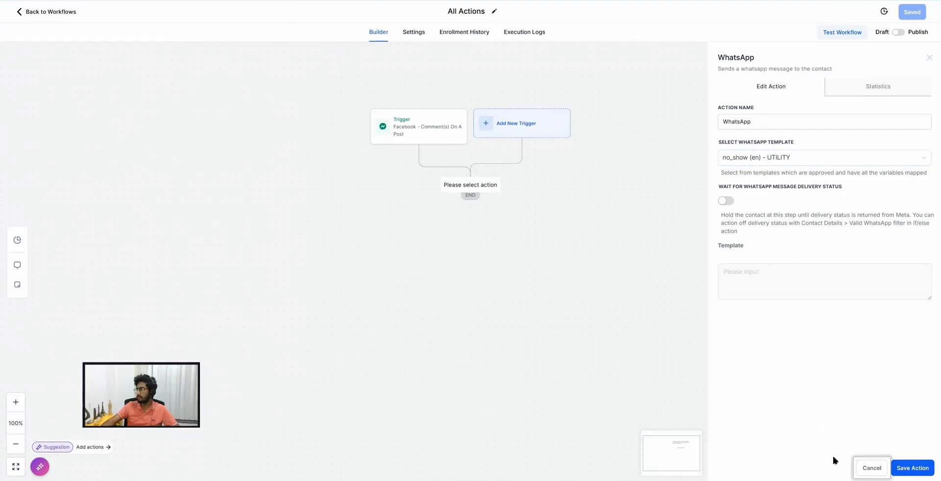
pyautogui.click(867, 469)
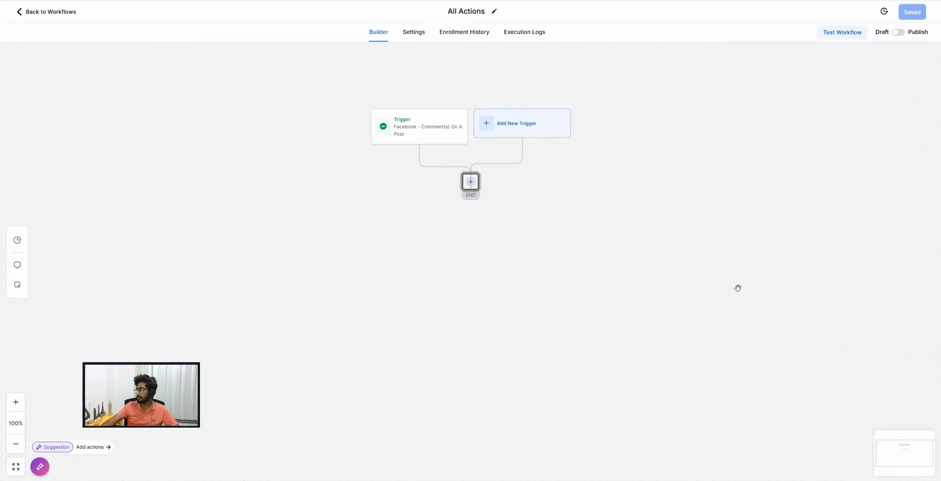
# Add the WhatsApp: Customer Service Window Check action below the trigger and save it with its Open and Closed branches.
pyautogui.scroll(-1, 783, 298)
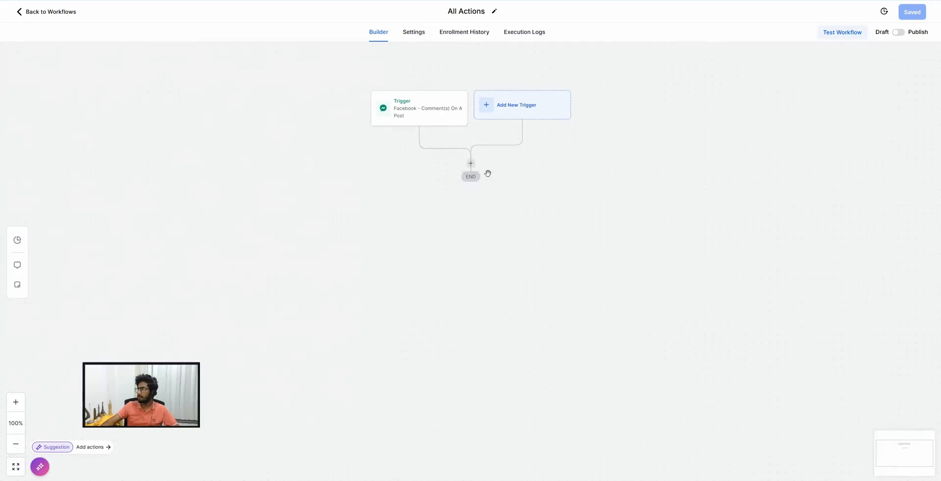
pyautogui.click(471, 164)
pyautogui.scroll(-6, 771, 292)
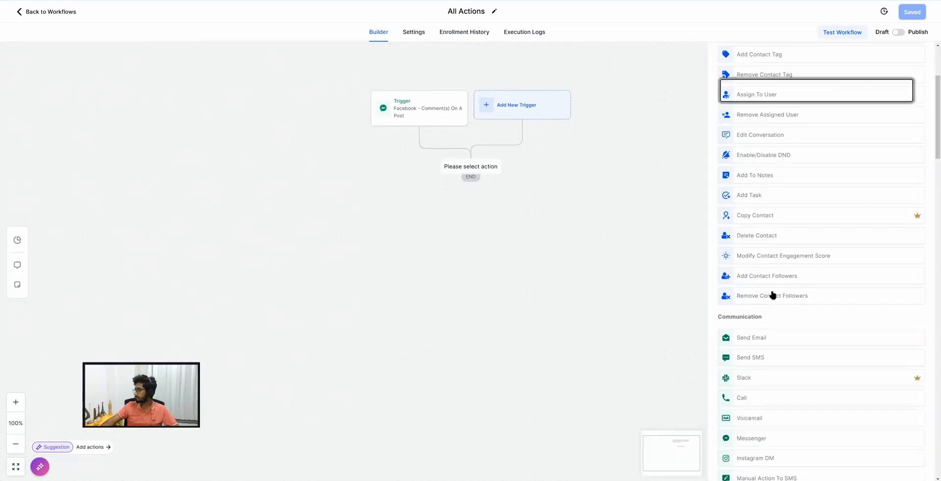
pyautogui.scroll(-4, 773, 295)
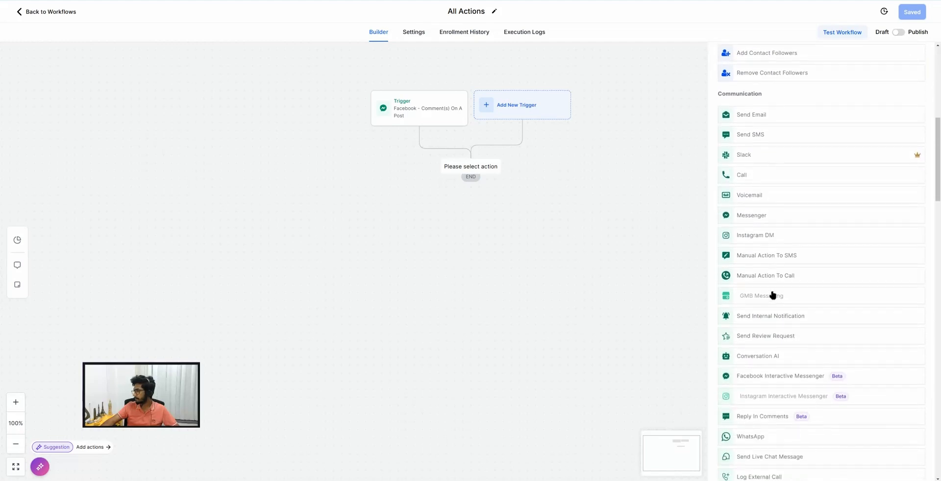
pyautogui.scroll(-1, 773, 294)
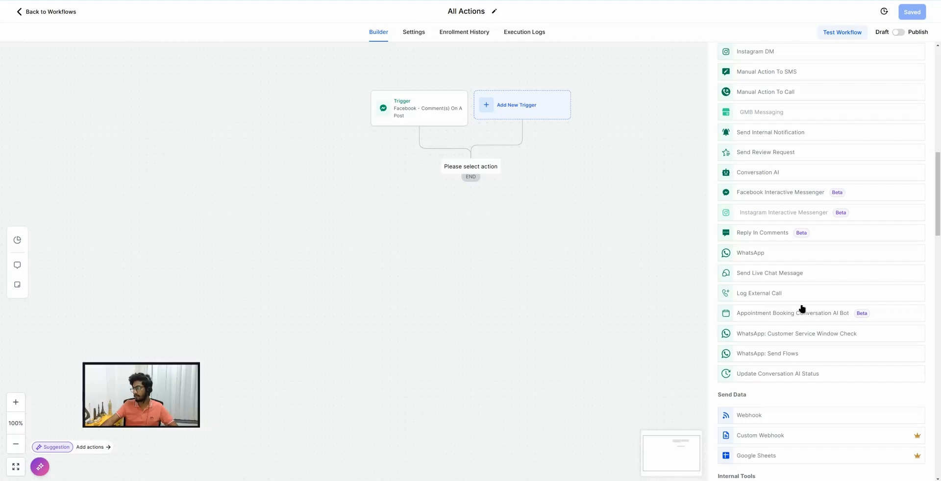
pyautogui.scroll(-3, 801, 308)
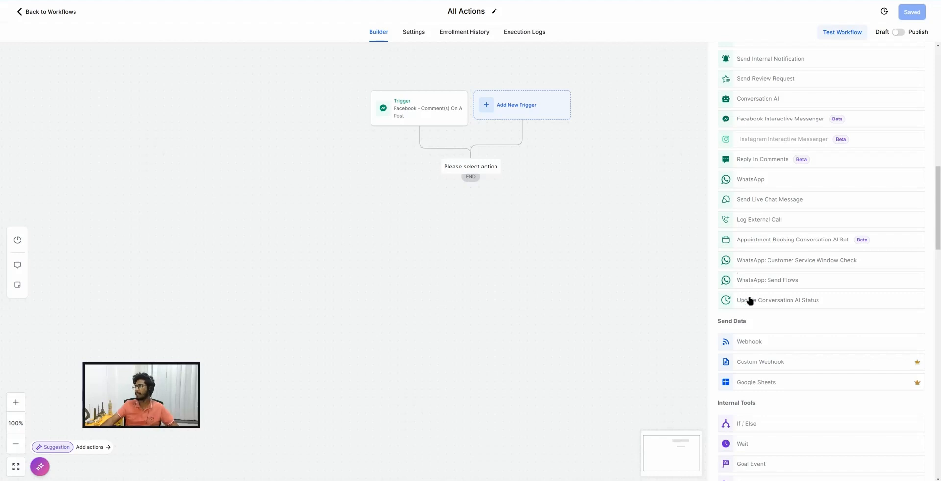
pyautogui.click(797, 264)
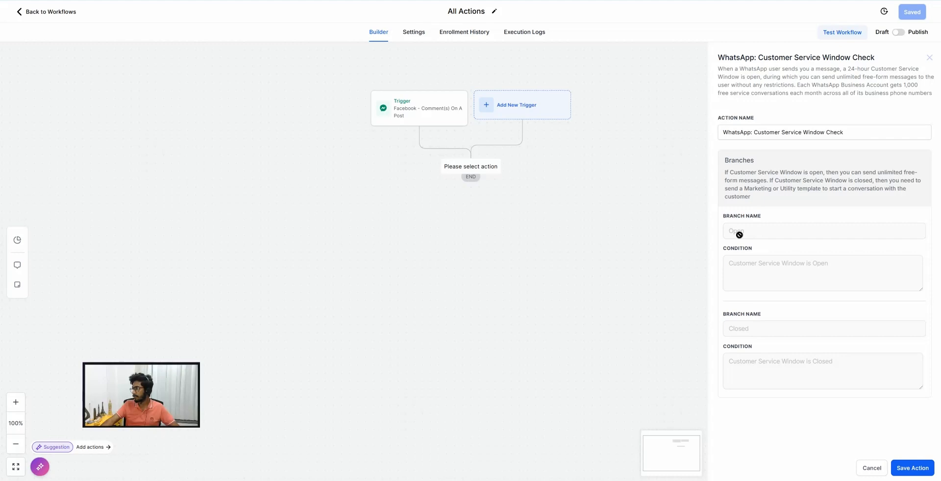
pyautogui.click(904, 468)
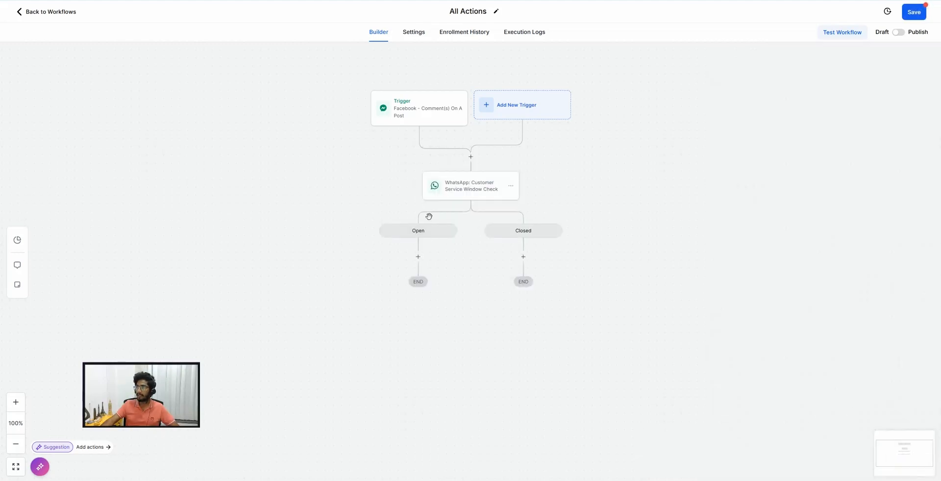
# Try a WhatsApp action on the Open branch with None - Free form message and the message "cvbcvbcvbc", and cancel it.
pyautogui.click(418, 257)
pyautogui.click(760, 90)
pyautogui.write('wha')
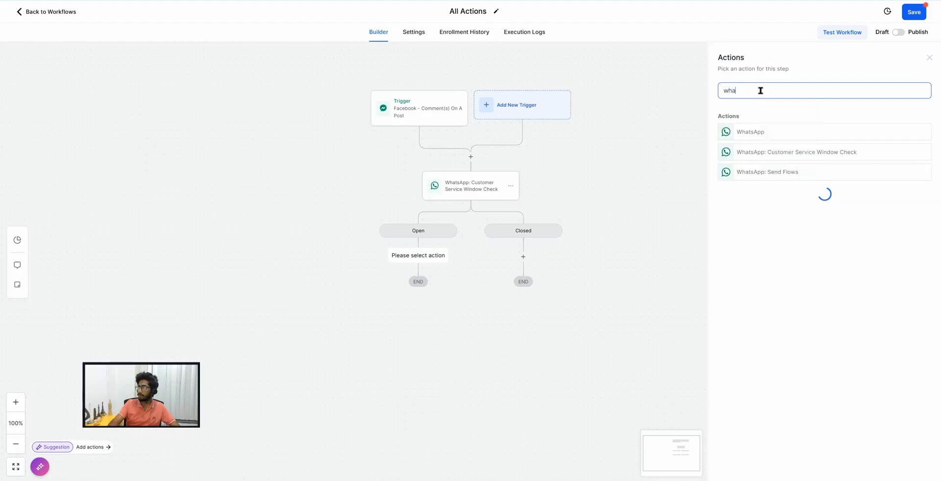
pyautogui.click(757, 132)
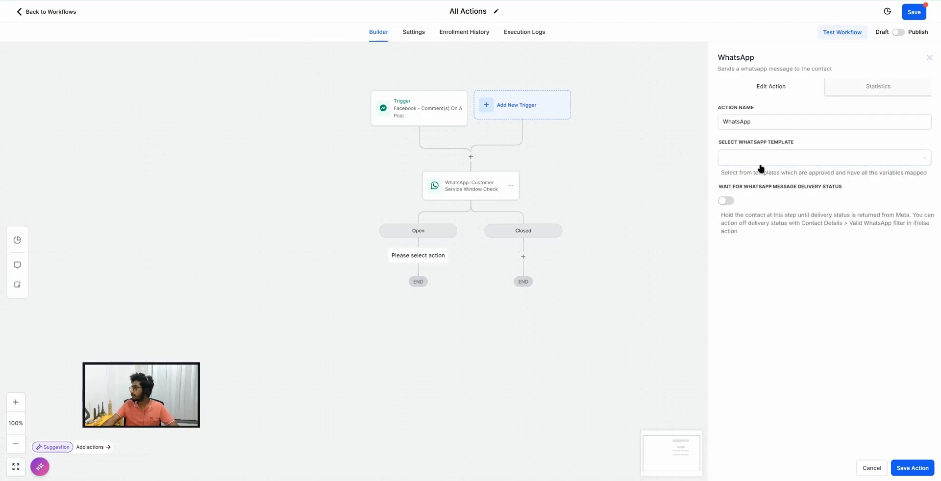
pyautogui.click(742, 159)
pyautogui.click(745, 176)
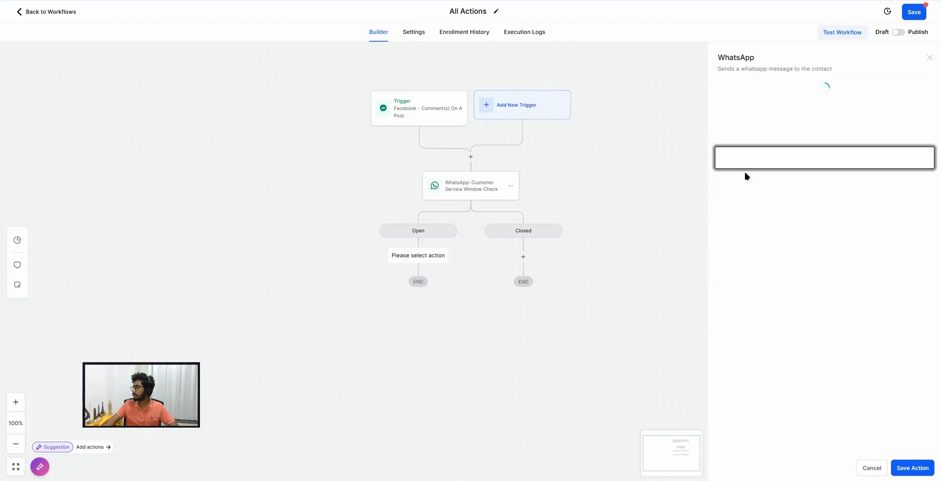
pyautogui.click(745, 316)
pyautogui.write('cvbcvbcvbc')
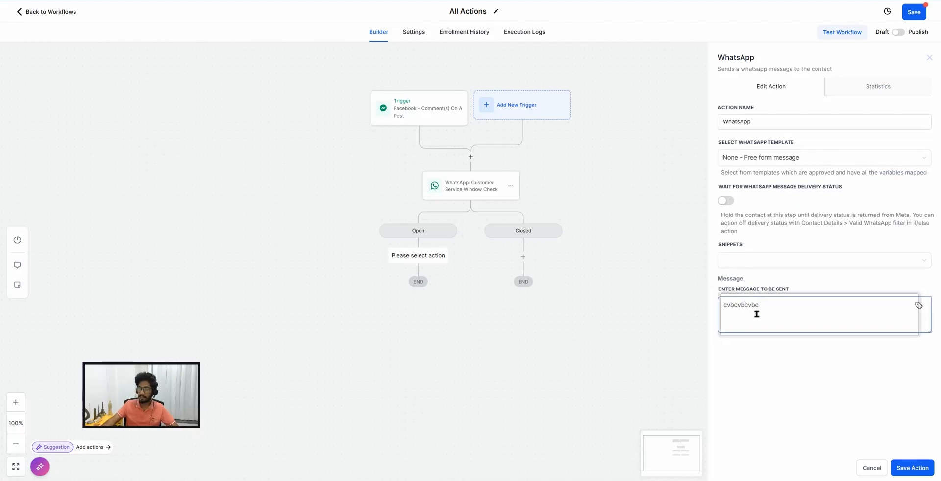
pyautogui.click(872, 468)
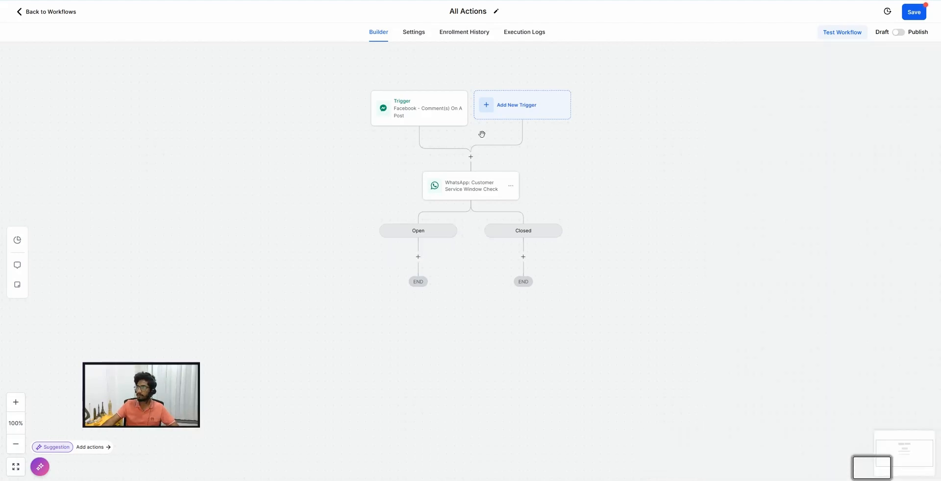
# Look through the available actions above the window check, from Communication through Send Data to Internal Tools.
pyautogui.click(471, 158)
pyautogui.scroll(-5, 757, 284)
pyautogui.scroll(-8, 757, 291)
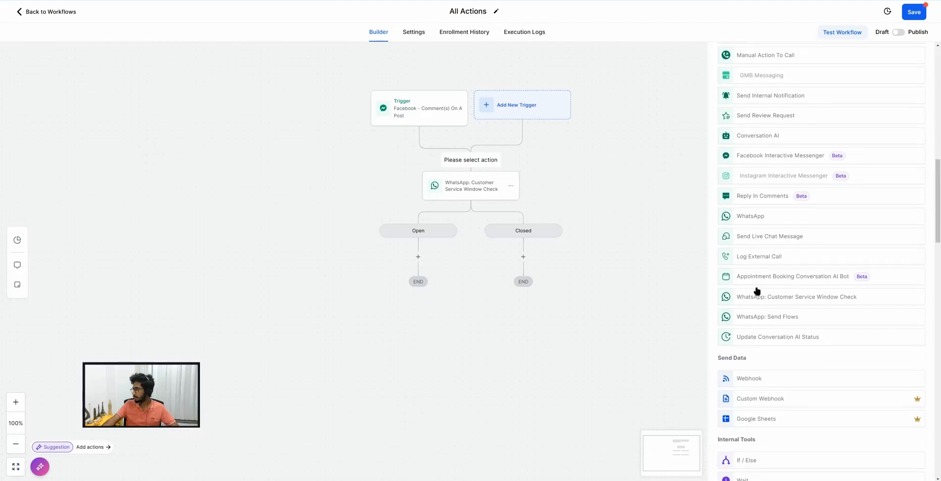
pyautogui.scroll(-1, 757, 292)
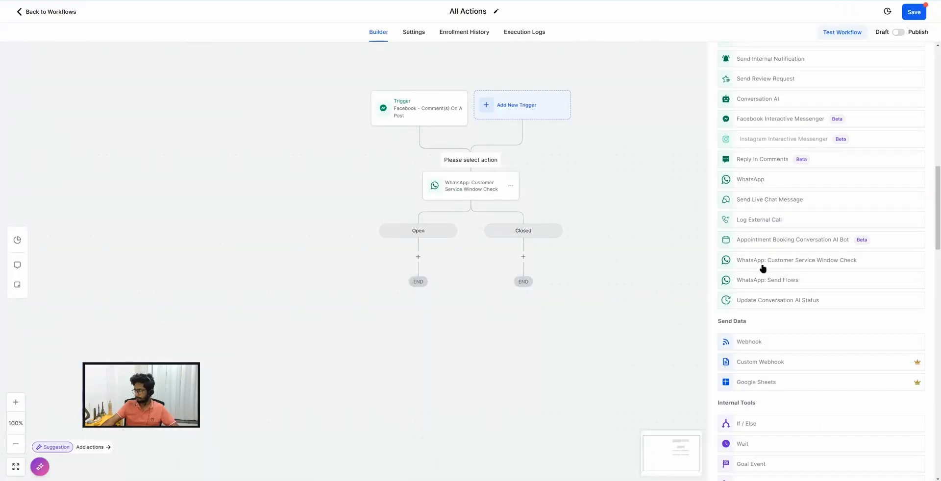
pyautogui.scroll(-1, 762, 268)
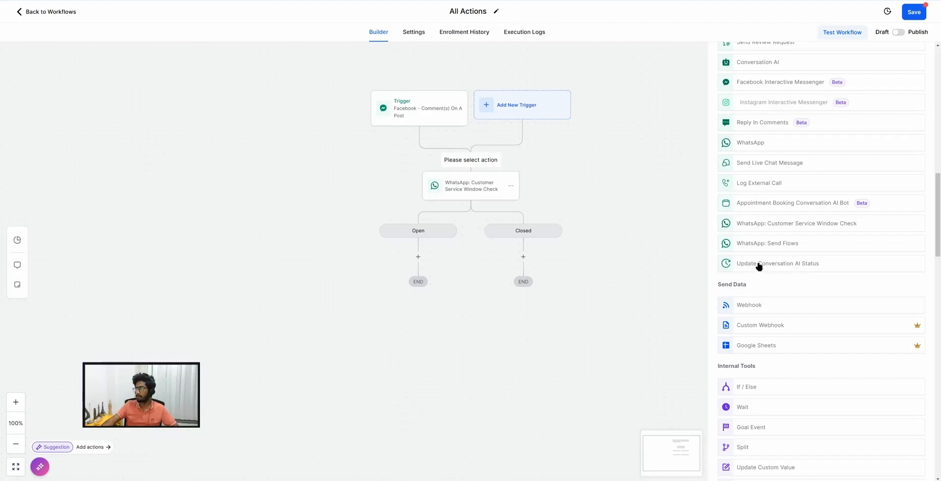
pyautogui.scroll(-2, 757, 269)
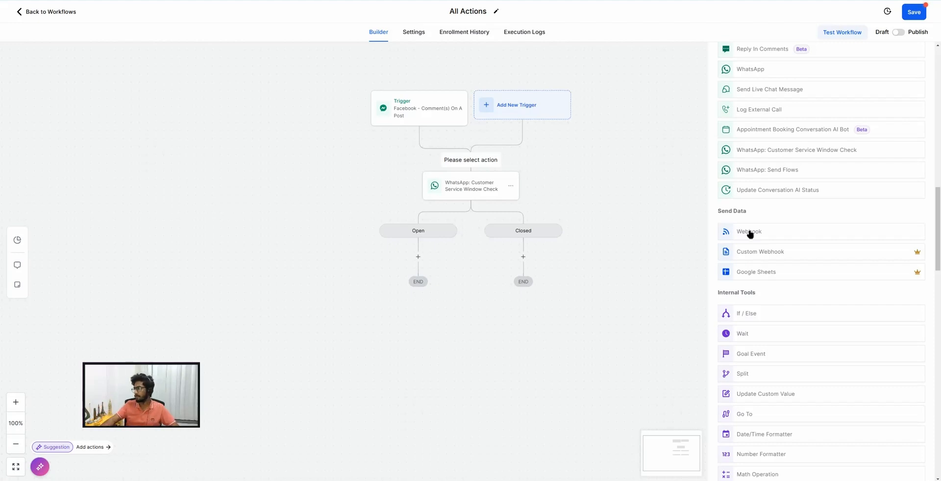
pyautogui.scroll(-1, 752, 240)
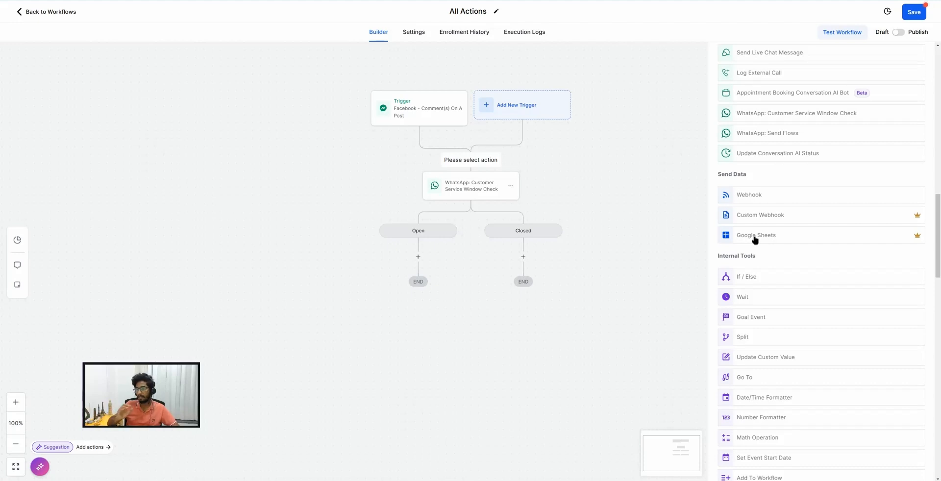
pyautogui.scroll(-1, 755, 240)
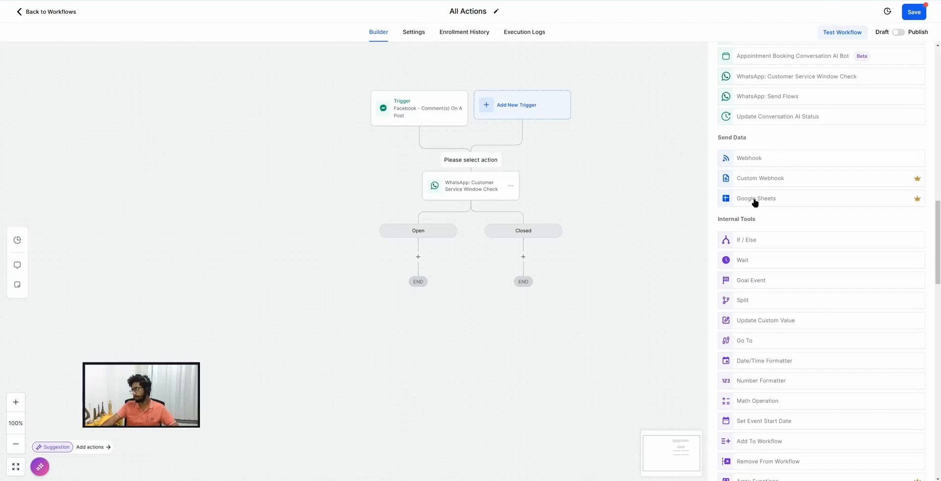
pyautogui.scroll(-1, 755, 202)
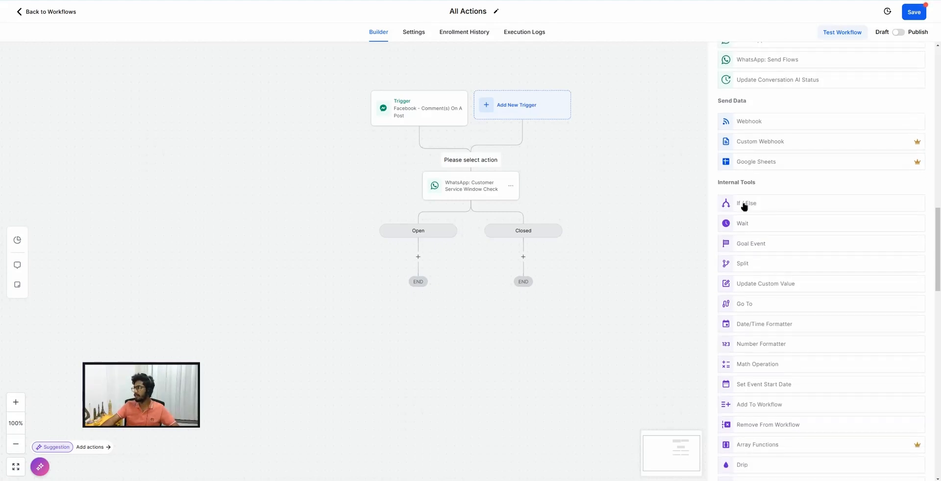
# Look at the If / Else condition's scenario recipe and branch settings, and close it without saving.
pyautogui.click(750, 204)
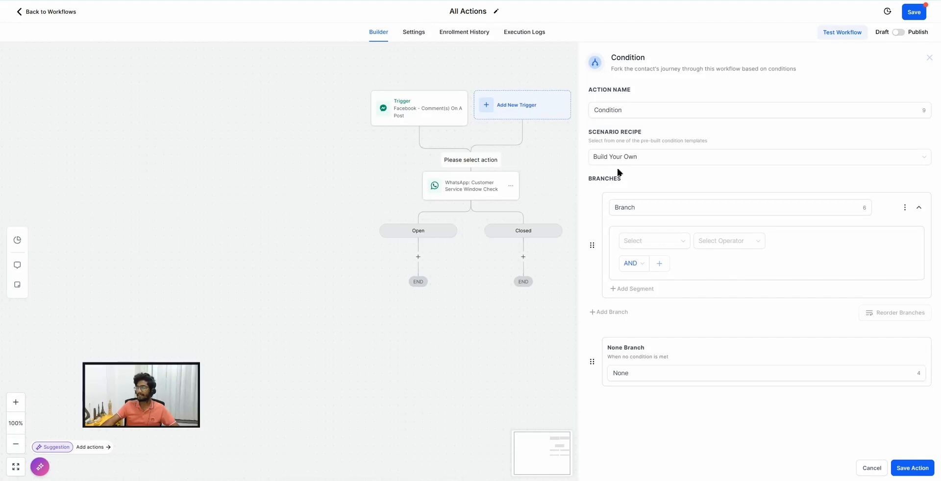
pyautogui.click(627, 207)
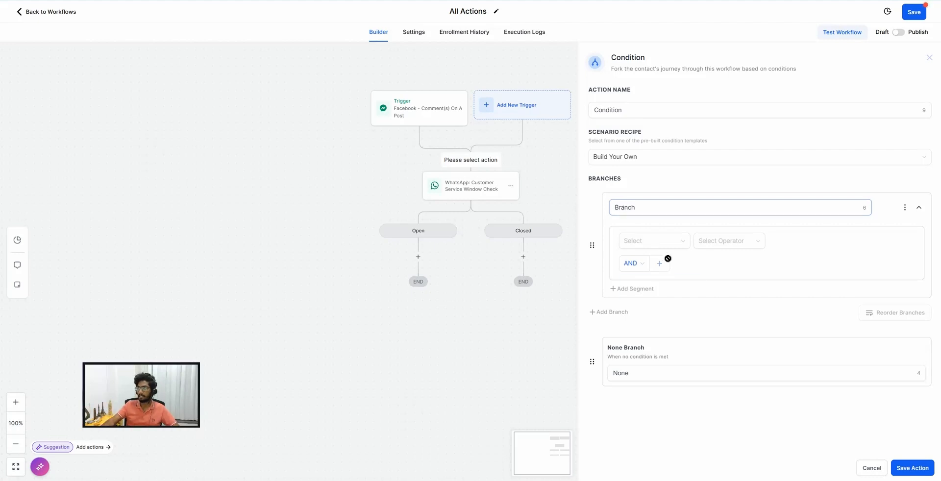
pyautogui.click(873, 468)
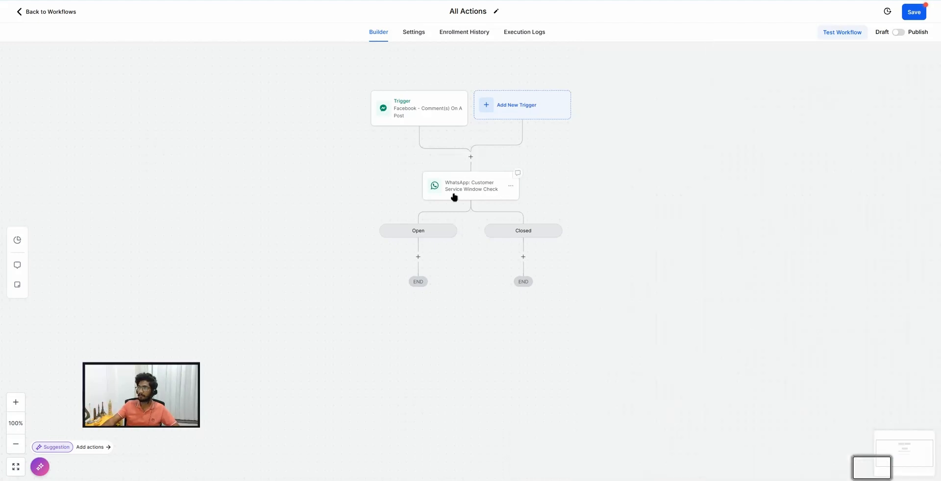
# Insert a Goal Event action from the internal tools between the trigger and the WhatsApp window check.
pyautogui.click(470, 156)
pyautogui.scroll(-3, 773, 297)
pyautogui.scroll(-3, 773, 296)
pyautogui.scroll(-2, 746, 233)
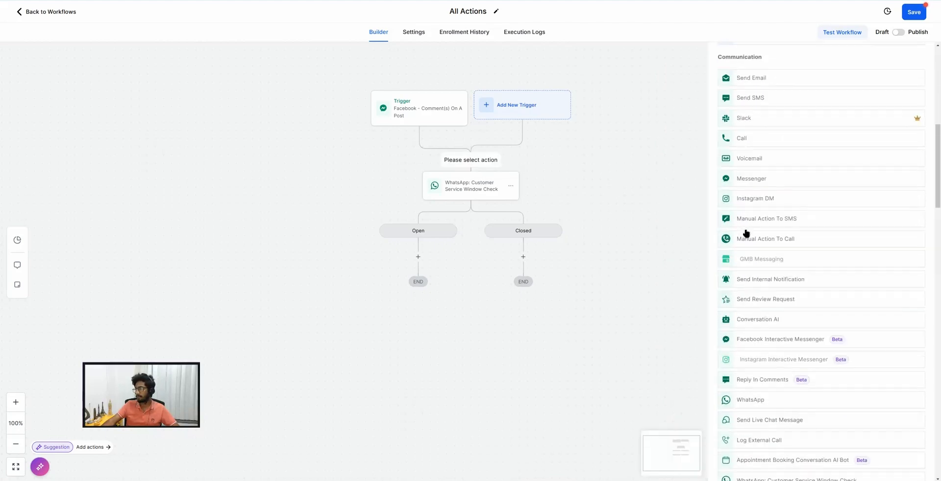
pyautogui.scroll(-6, 746, 233)
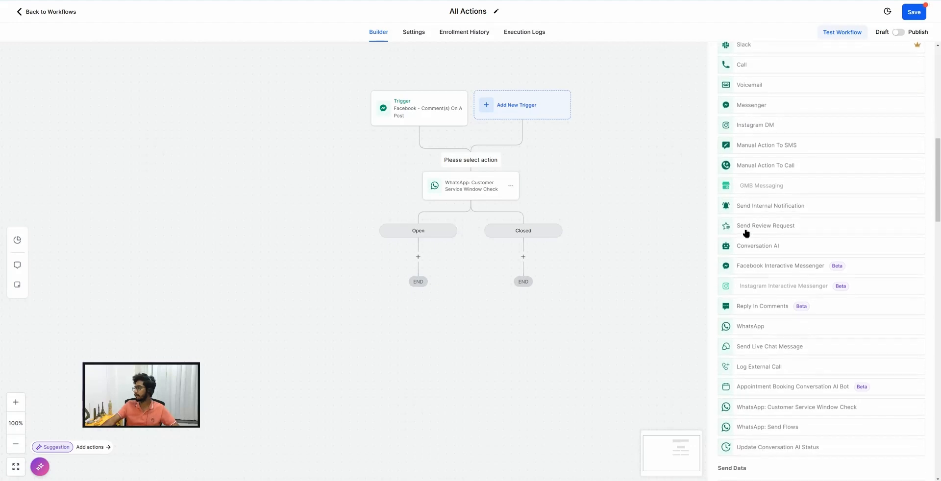
pyautogui.scroll(-2, 747, 233)
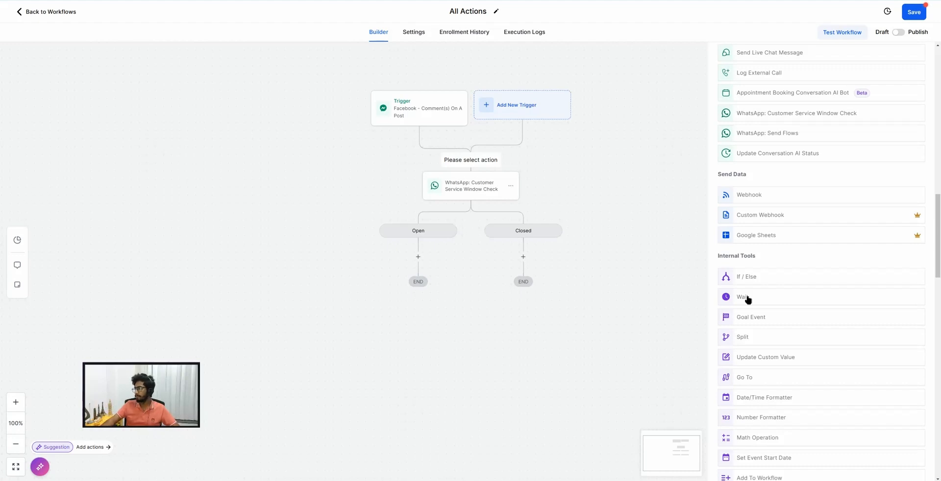
pyautogui.scroll(-2, 748, 299)
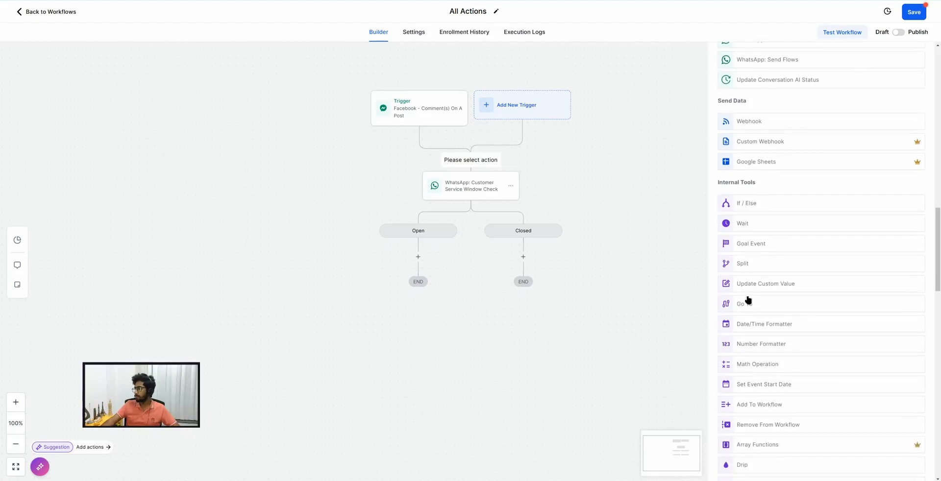
pyautogui.click(755, 242)
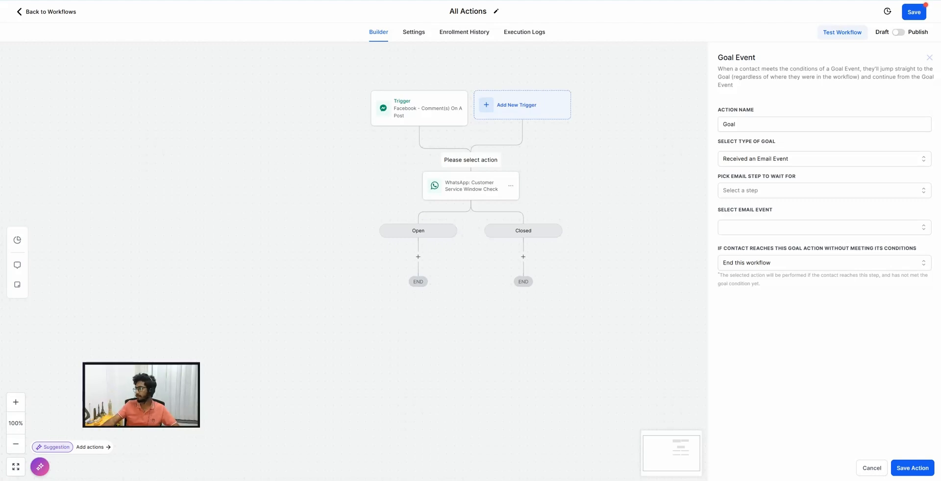
# Set the goal type to Added a contact Tag with the tag a2p, save the action, and review its saved settings.
pyautogui.click(753, 156)
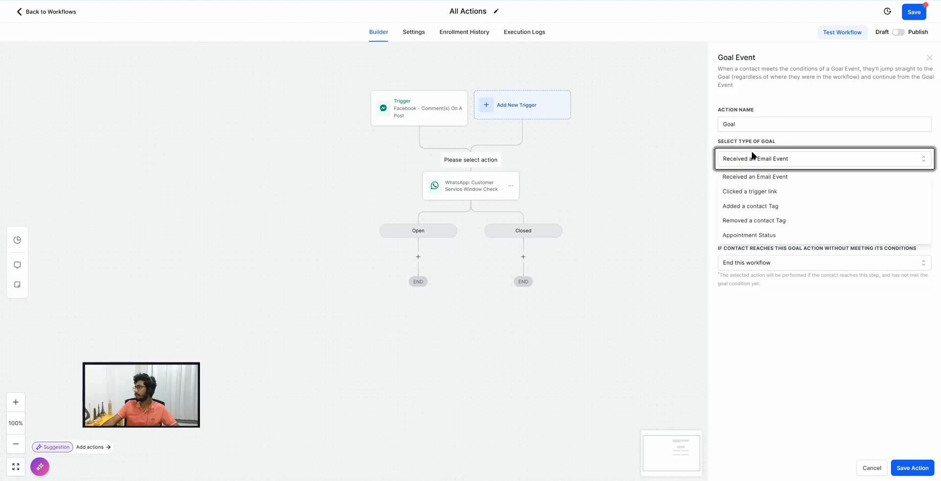
pyautogui.click(747, 206)
pyautogui.click(744, 200)
pyautogui.click(734, 243)
pyautogui.click(817, 171)
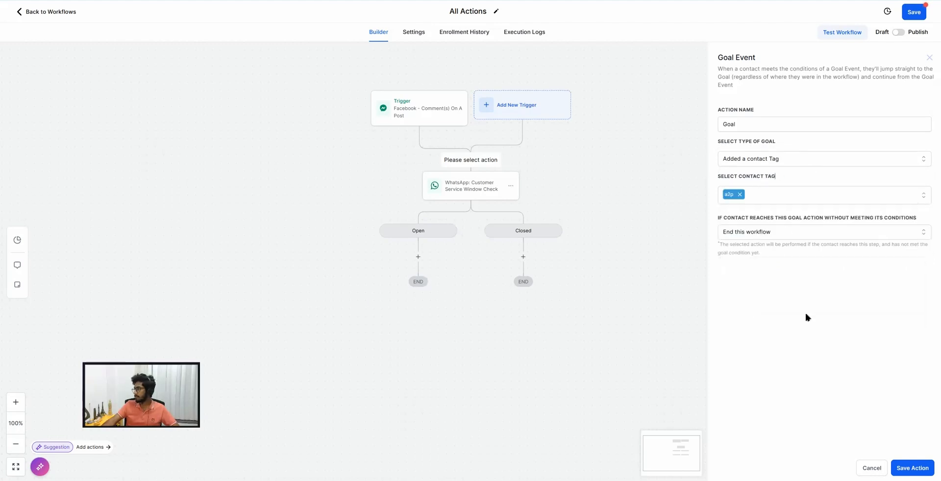
pyautogui.moveTo(734, 221); pyautogui.dragTo(826, 217)
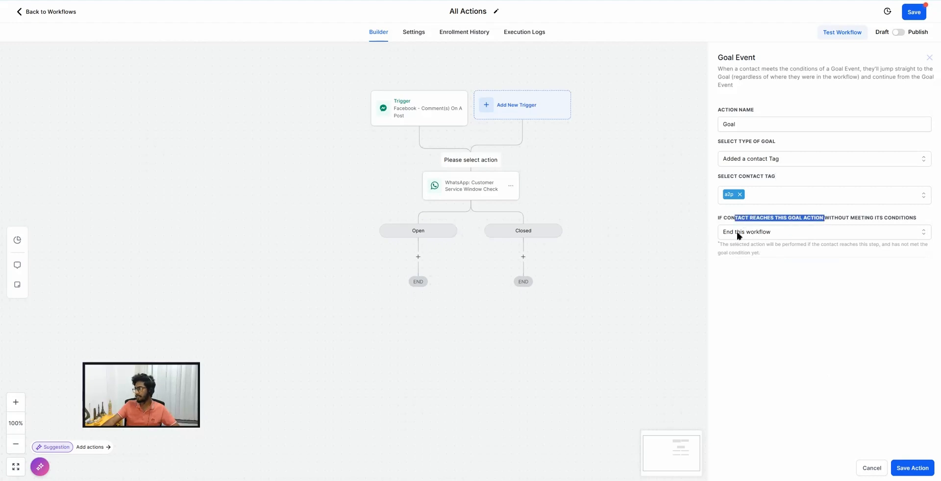
pyautogui.click(919, 467)
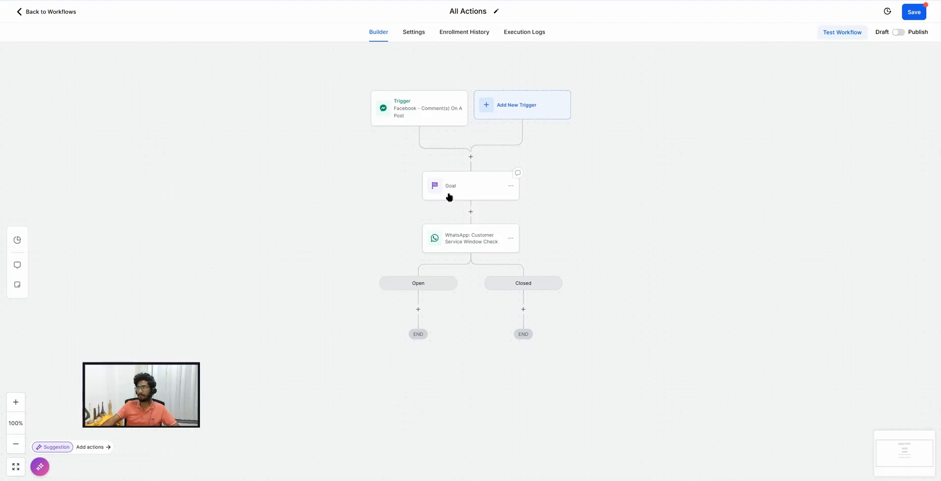
pyautogui.click(473, 191)
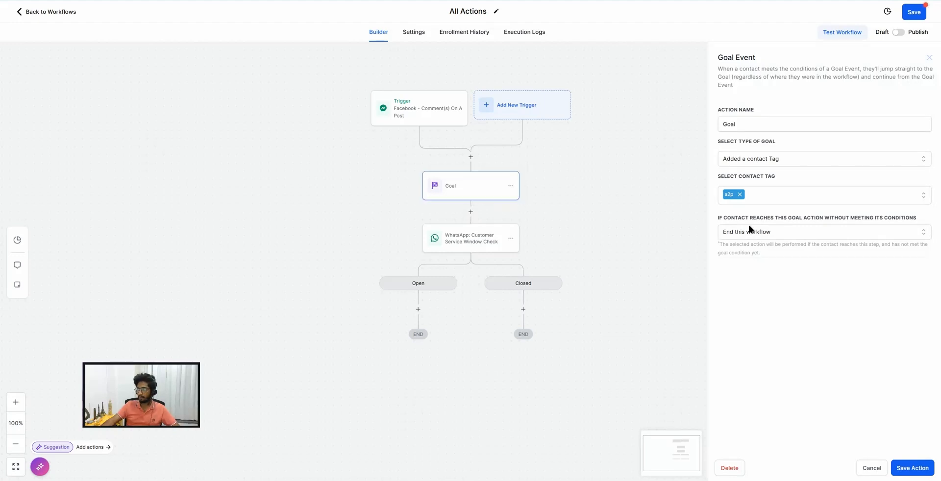
pyautogui.click(873, 467)
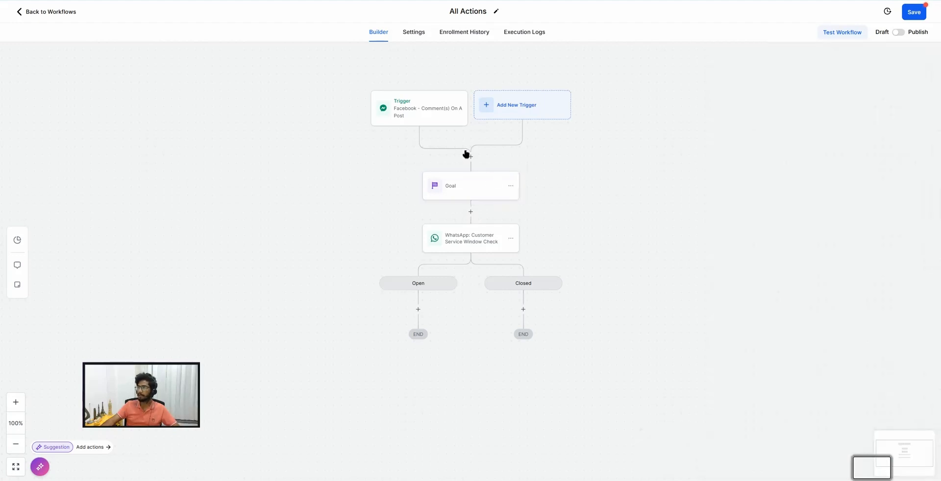
# Insert a Split action between the trigger and the Goal, keeping Random Split with Path A and Path B at 50% each, and save it.
pyautogui.scroll(-10, 794, 290)
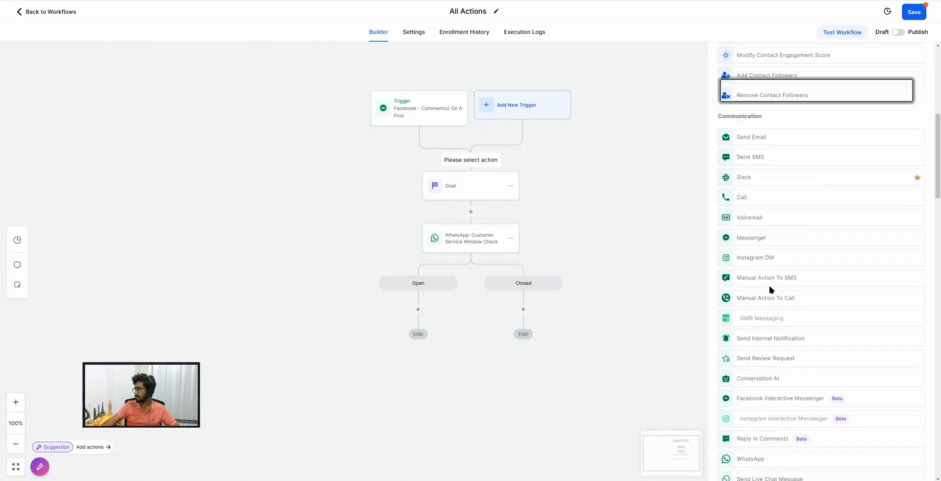
pyautogui.scroll(-4, 765, 291)
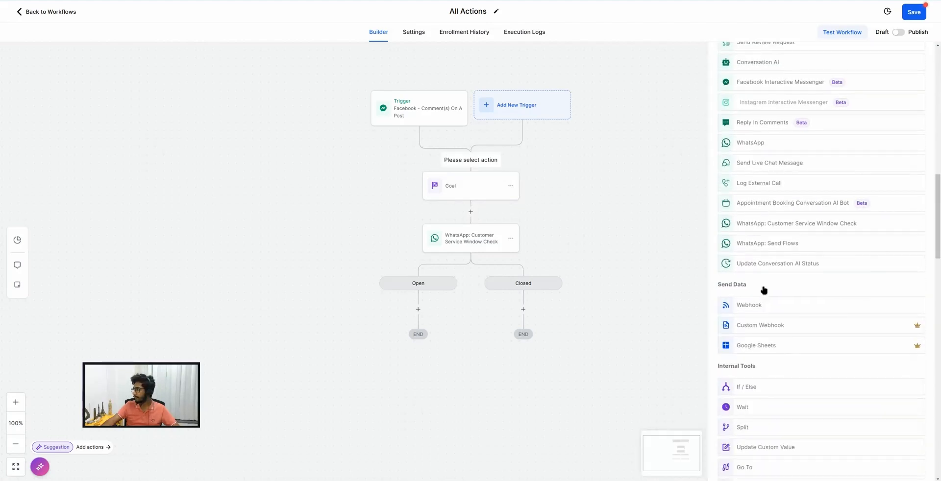
pyautogui.scroll(-2, 765, 291)
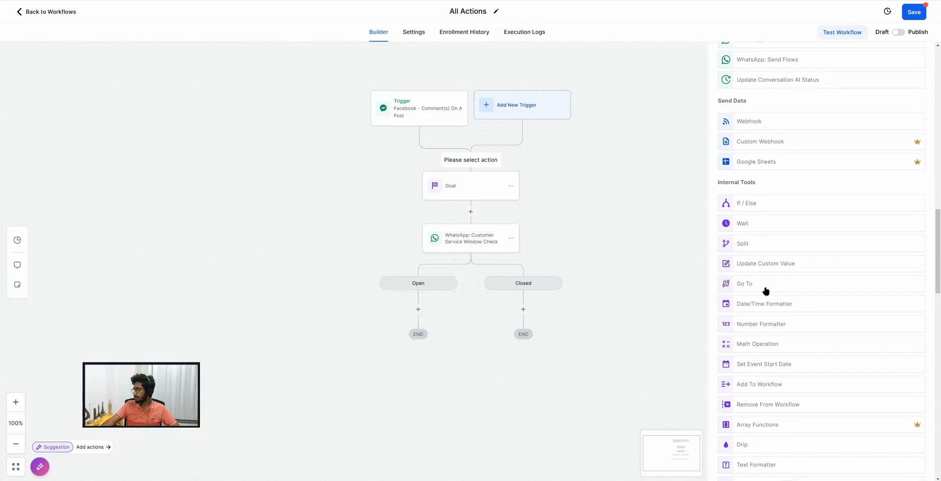
pyautogui.click(741, 246)
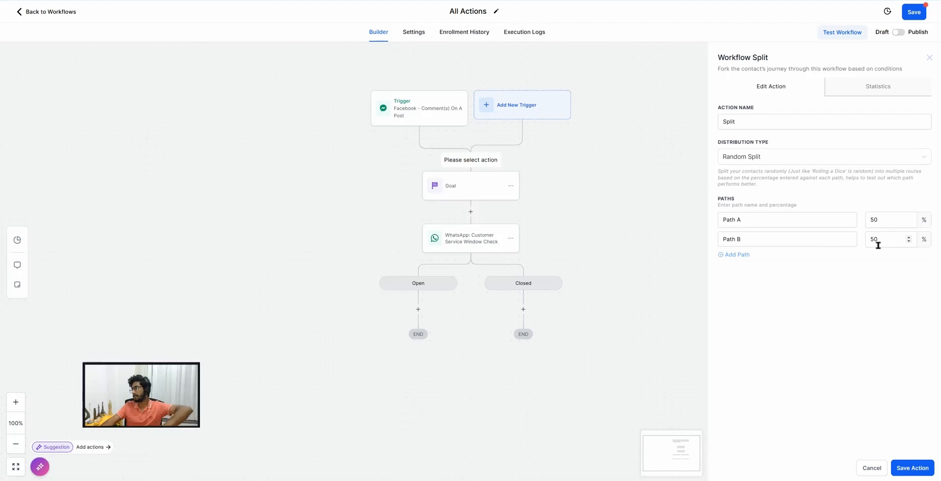
pyautogui.click(742, 156)
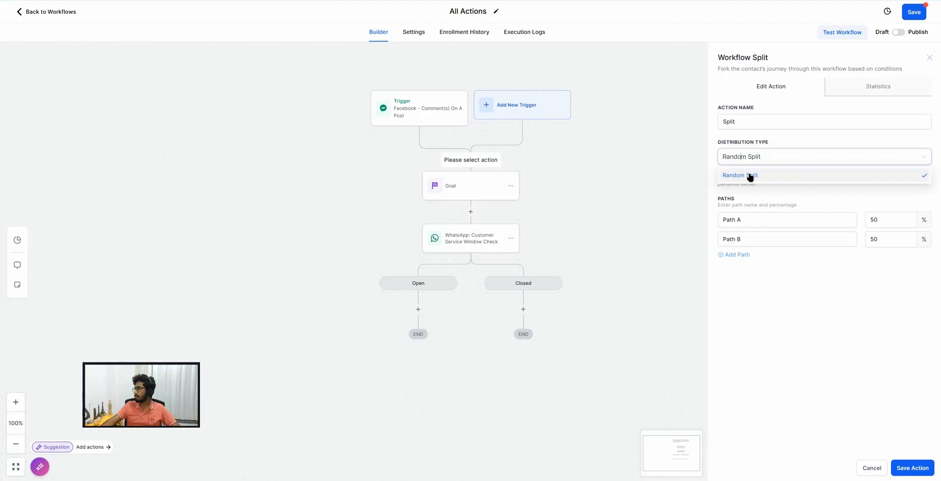
pyautogui.click(747, 180)
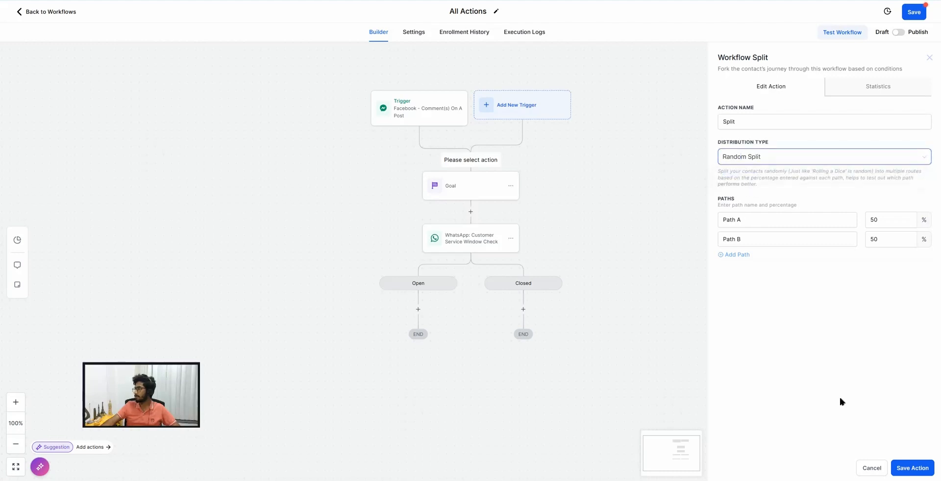
pyautogui.click(913, 471)
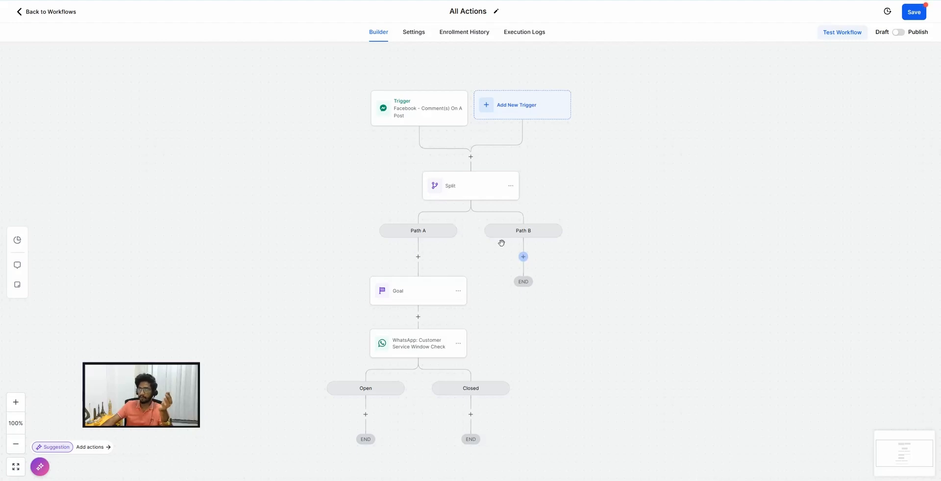
# Look through the actions down to Internal Tools, and view the account's Custom Values settings page.
pyautogui.click(471, 157)
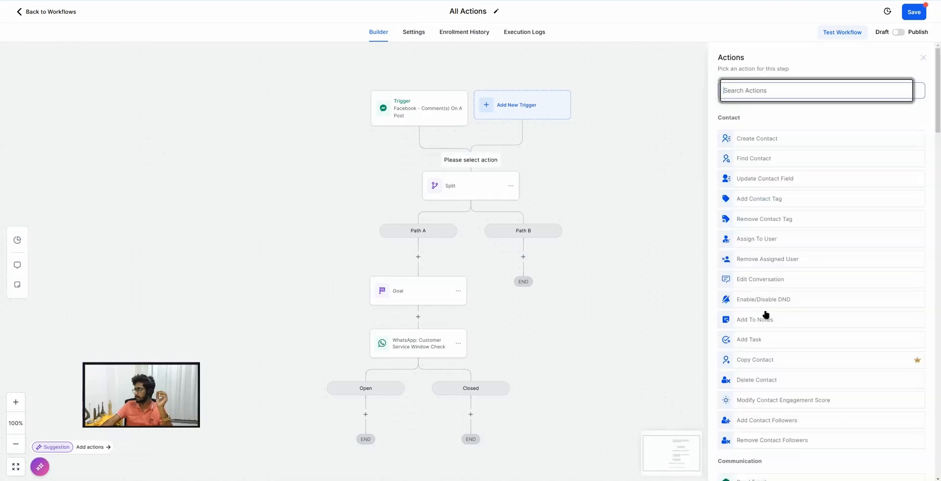
pyautogui.scroll(-10, 772, 302)
pyautogui.scroll(-5, 774, 300)
pyautogui.scroll(-1, 775, 300)
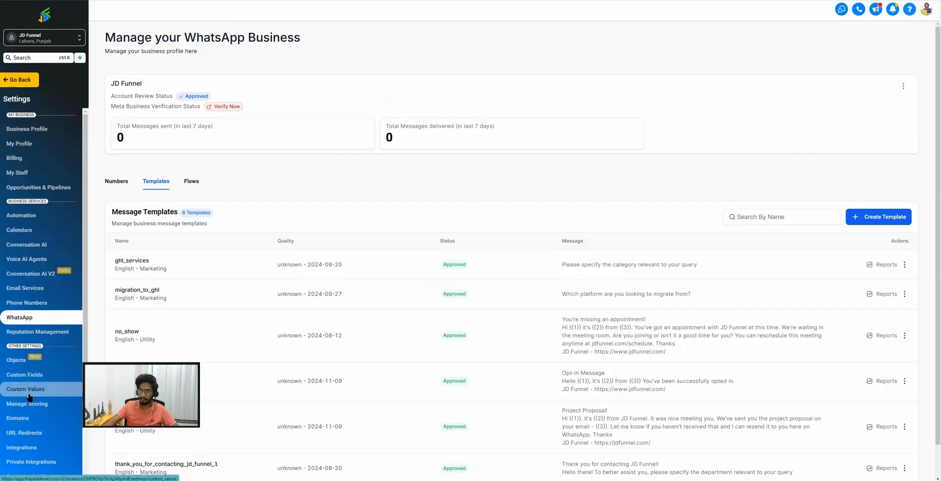
pyautogui.click(29, 394)
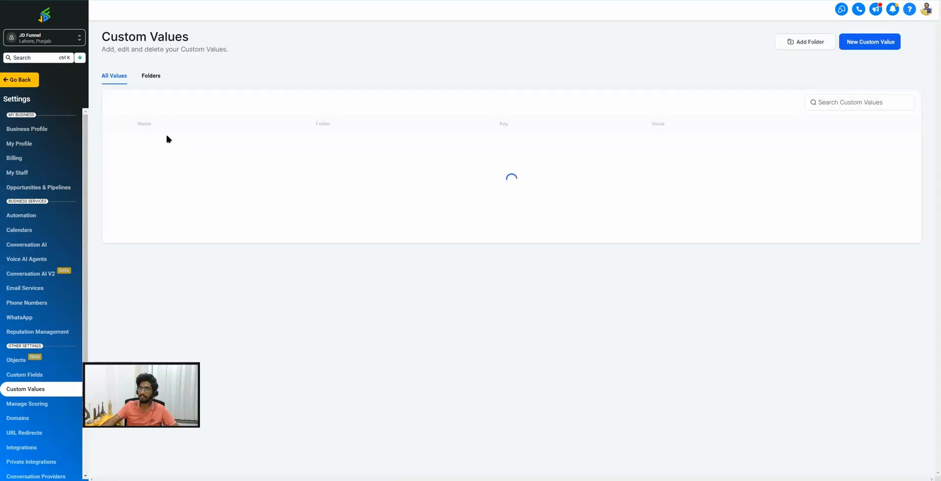
pyautogui.moveTo(197, 144); pyautogui.dragTo(151, 148)
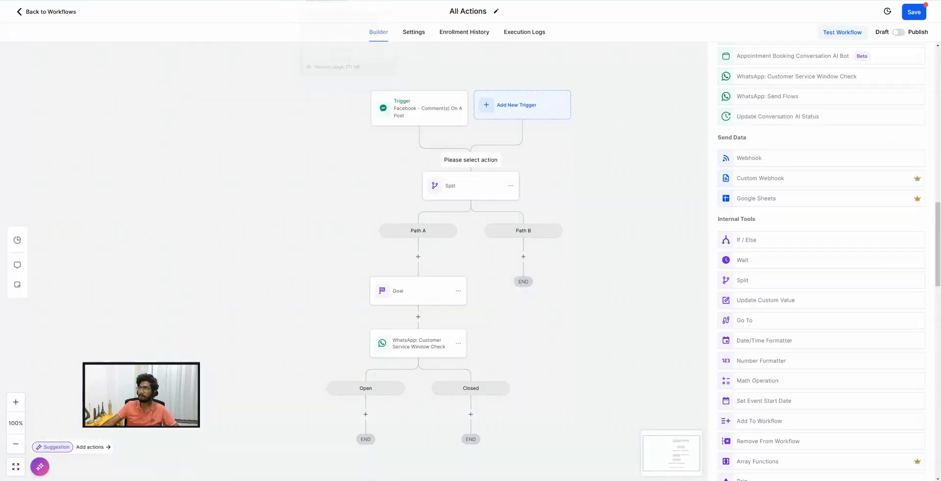
# Try an Update Custom Value action for GHL Boy Name, browse the contact fields for its new value, and discard the action.
pyautogui.click(761, 301)
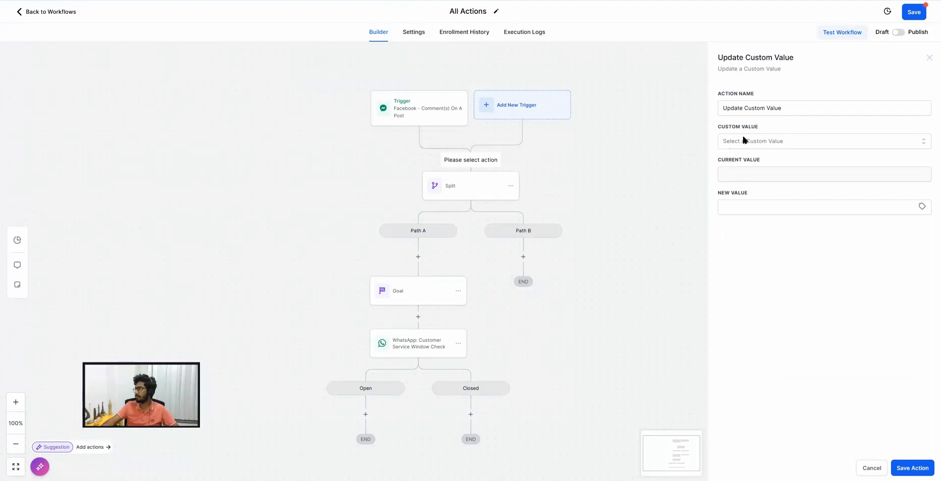
pyautogui.click(743, 141)
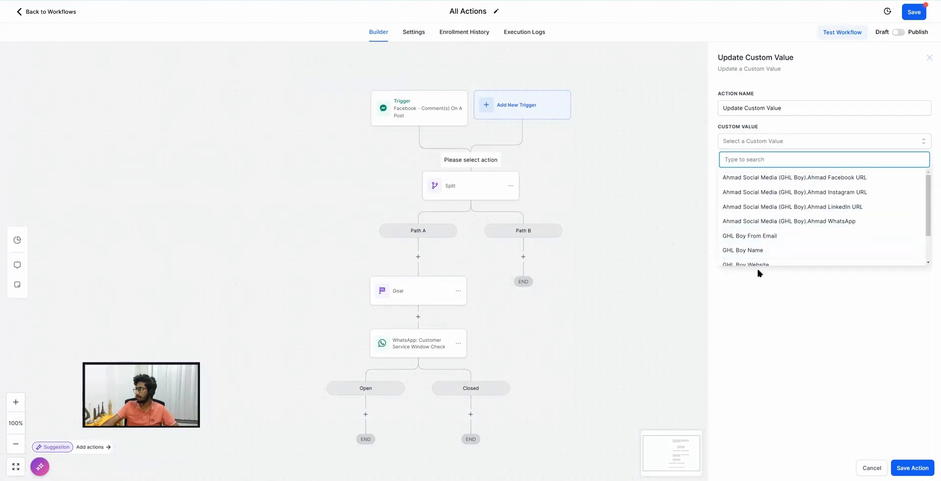
pyautogui.click(759, 251)
pyautogui.click(734, 205)
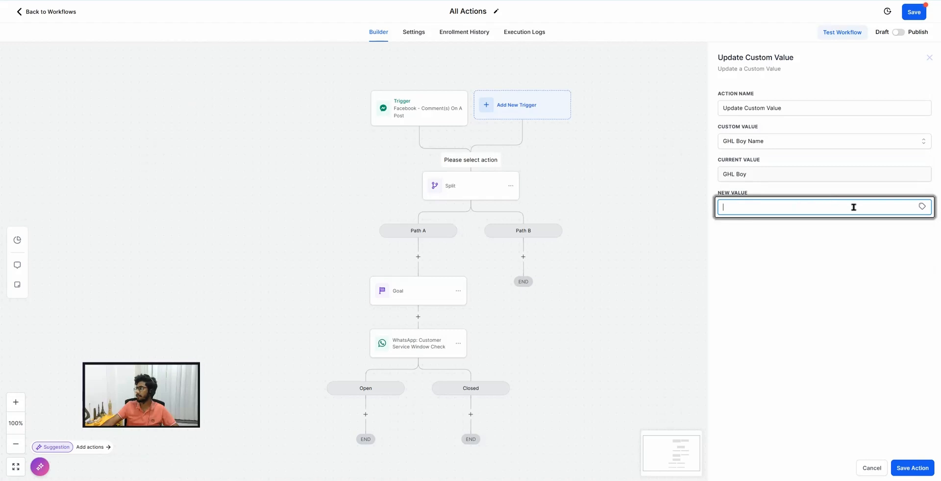
pyautogui.click(922, 207)
pyautogui.click(828, 233)
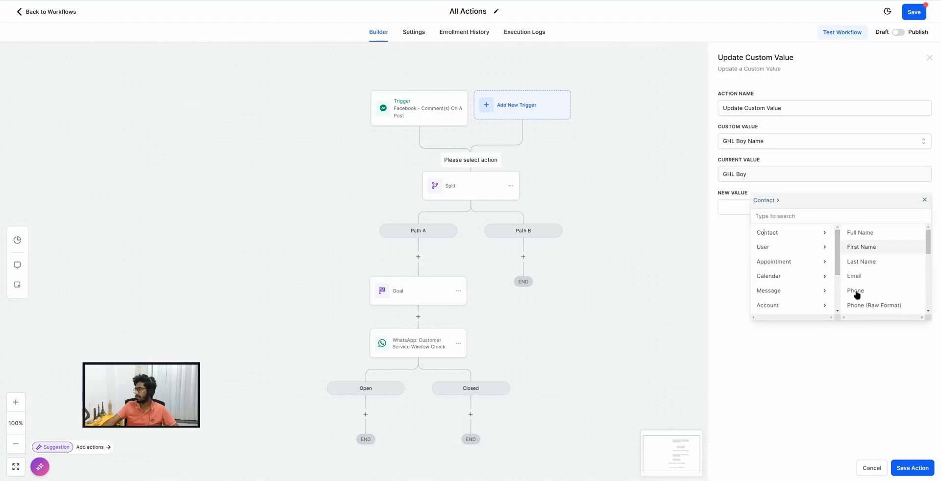
pyautogui.click(863, 465)
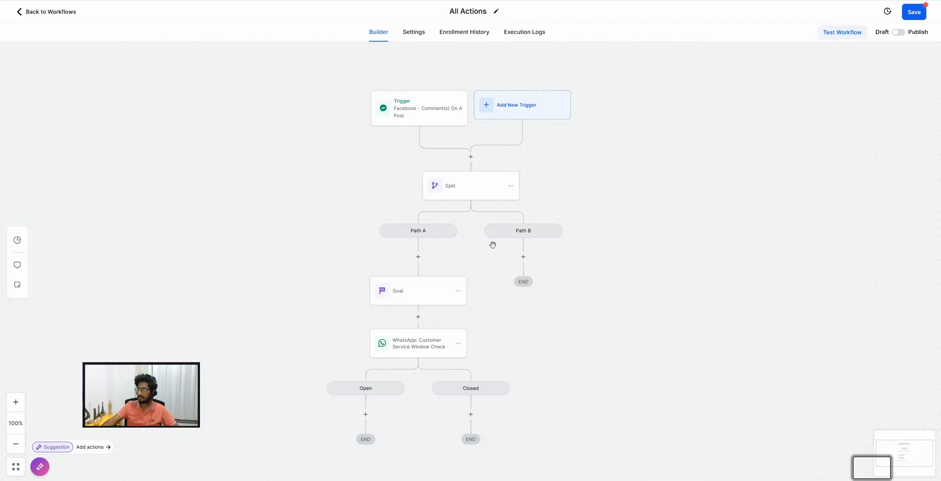
pyautogui.click(470, 158)
pyautogui.scroll(-10, 748, 326)
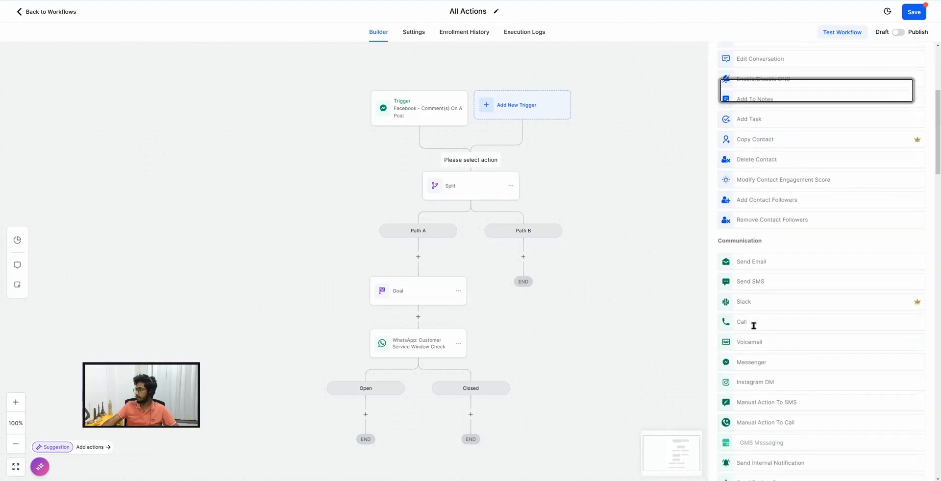
pyautogui.scroll(-8, 754, 326)
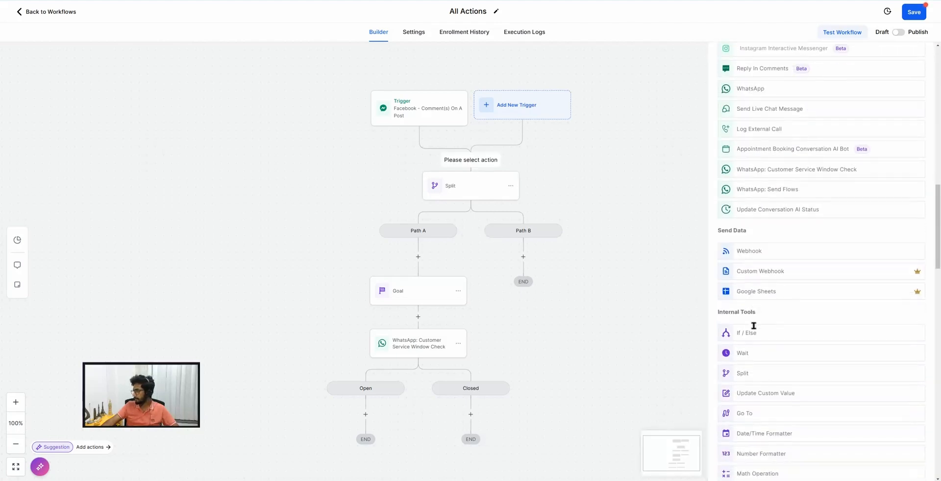
pyautogui.scroll(-2, 754, 326)
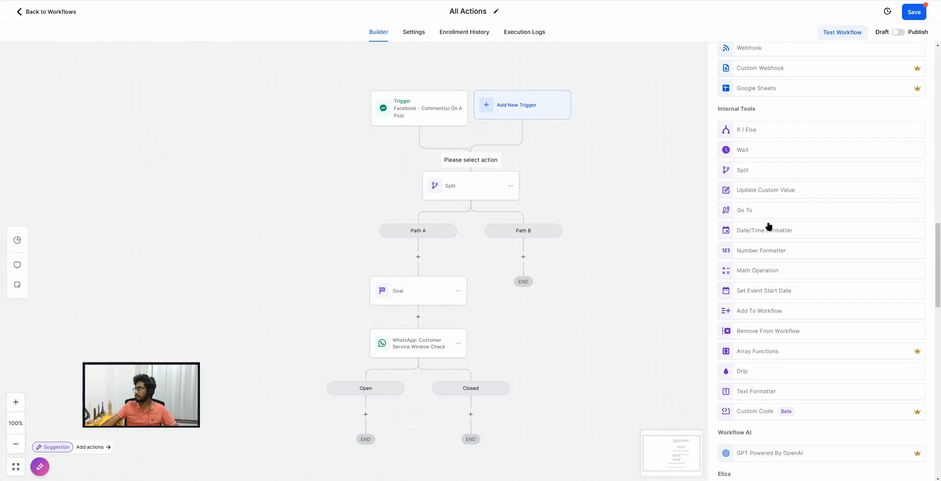
pyautogui.scroll(12, 855, 121)
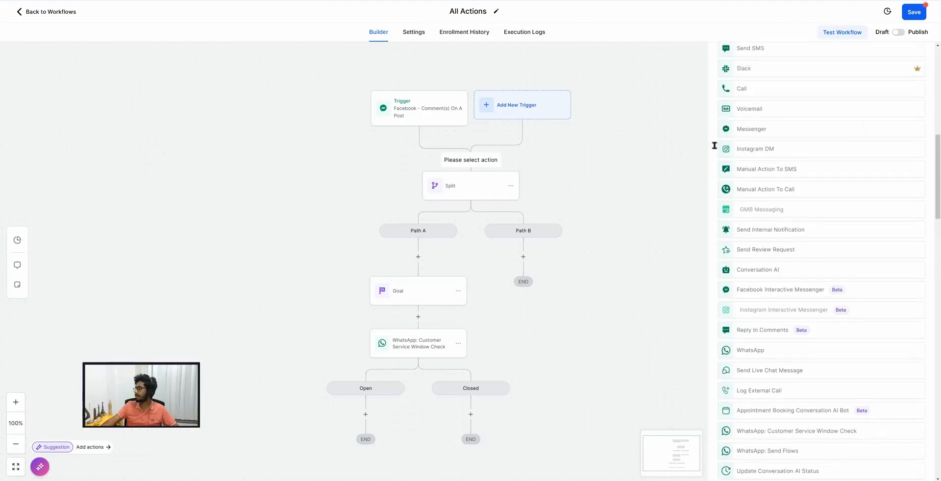
# Insert a Go To action under the WhatsApp check's Open branch and set Path B of the Split as its destination.
pyautogui.scroll(-1, 416, 336)
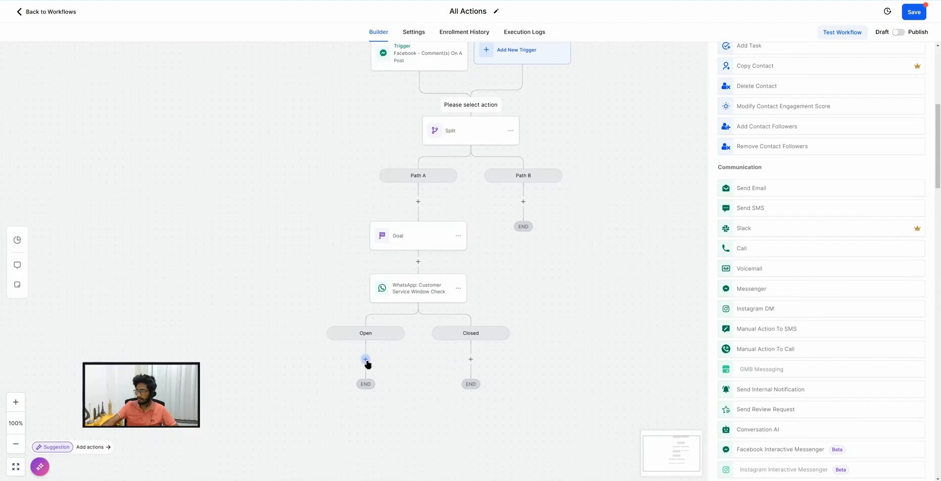
pyautogui.scroll(-12, 767, 301)
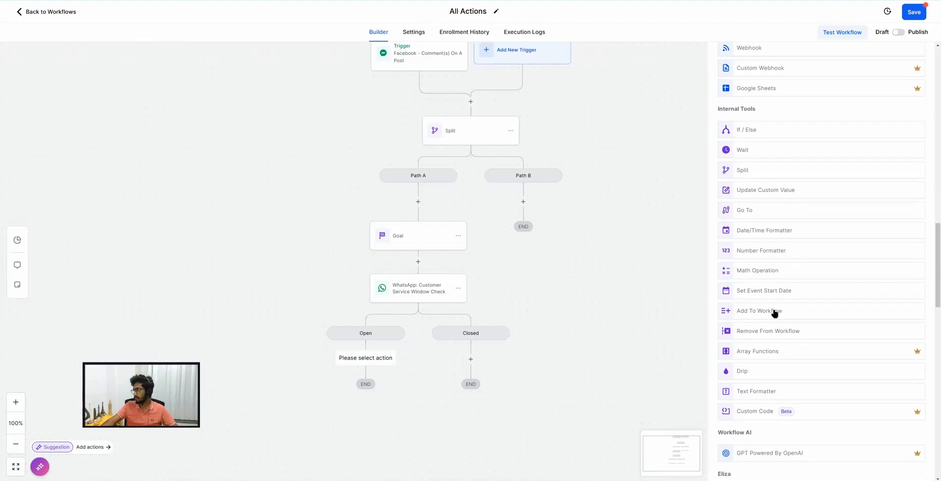
pyautogui.click(739, 211)
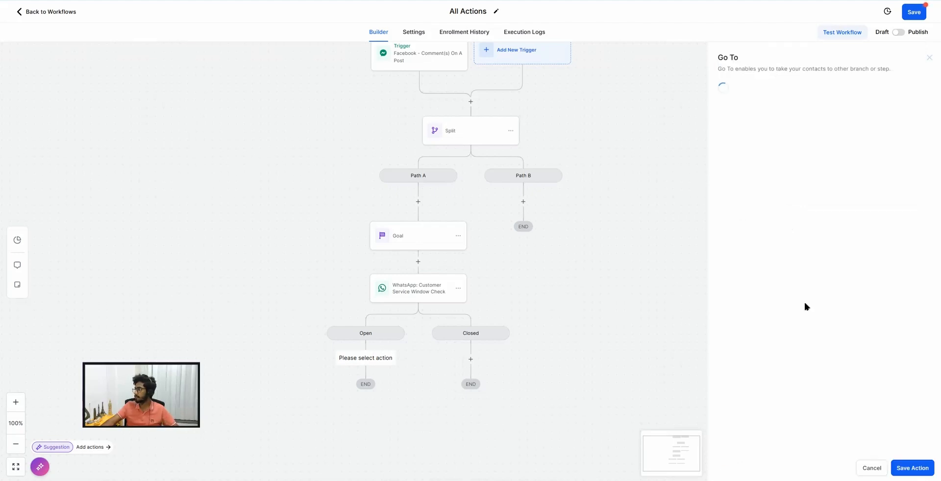
pyautogui.click(908, 470)
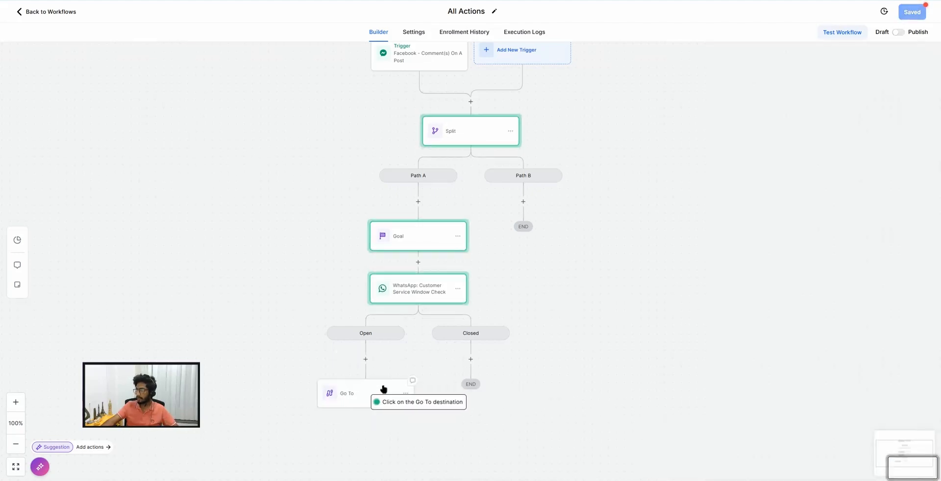
pyautogui.click(523, 179)
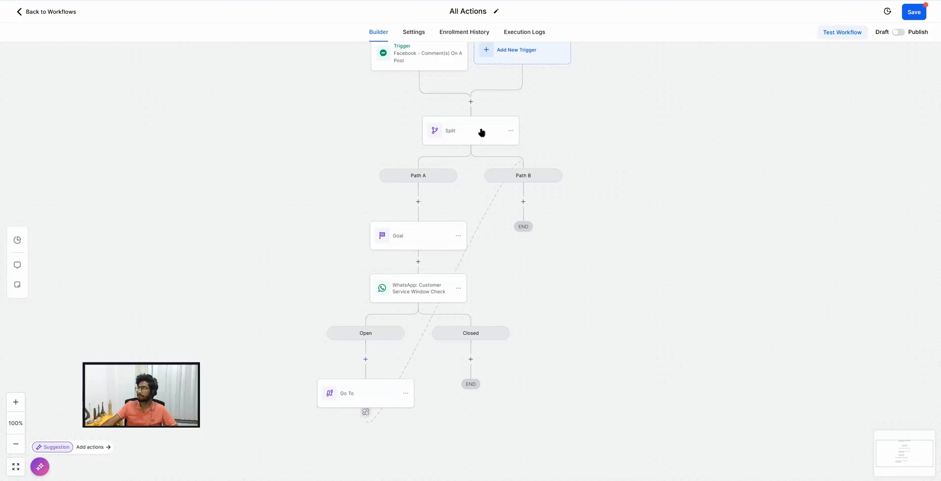
# Delete the Split action together with all of its branches.
pyautogui.scroll(1, 482, 147)
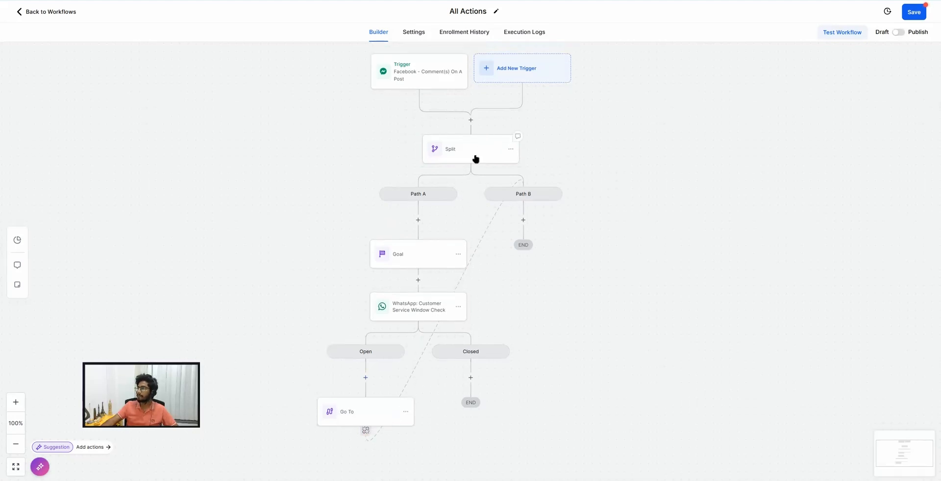
pyautogui.click(511, 149)
pyautogui.moveTo(557, 206)
pyautogui.click(590, 166)
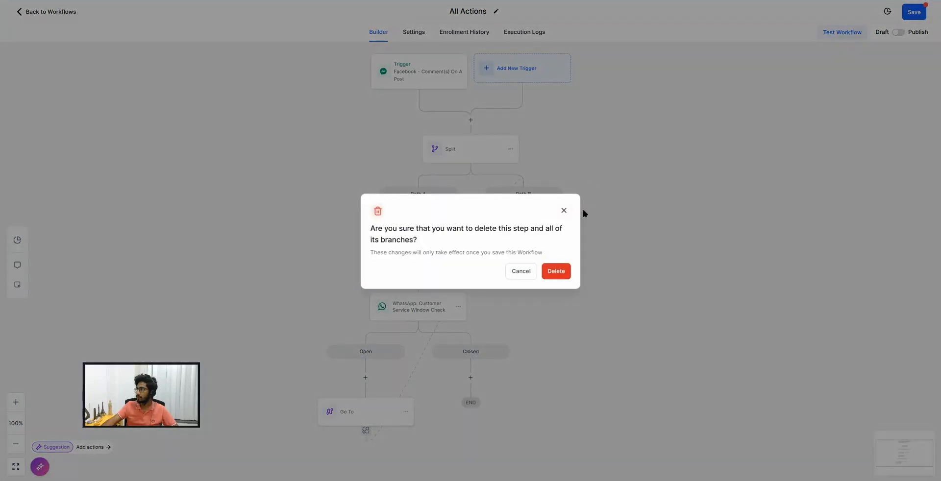
pyautogui.click(556, 271)
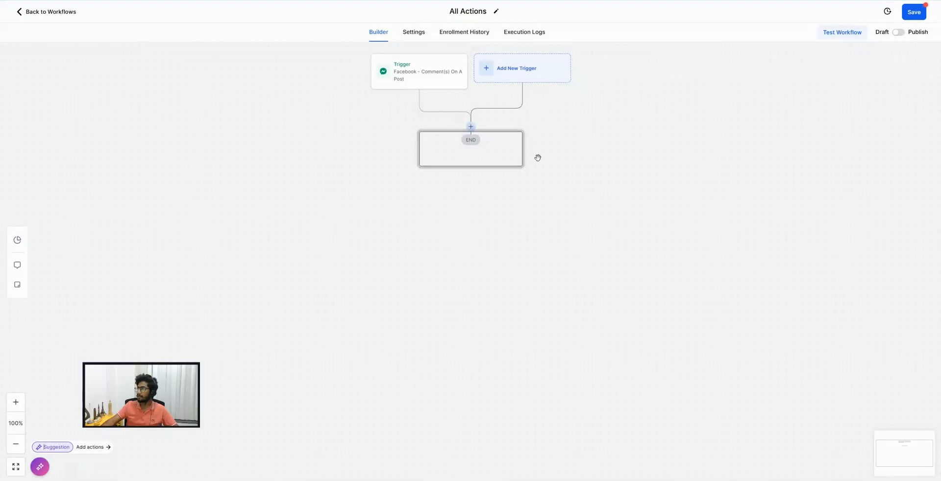
# Start a new Math Operation action from the internal tools directly after the trigger.
pyautogui.click(471, 129)
pyautogui.scroll(-10, 765, 296)
pyautogui.scroll(-8, 753, 311)
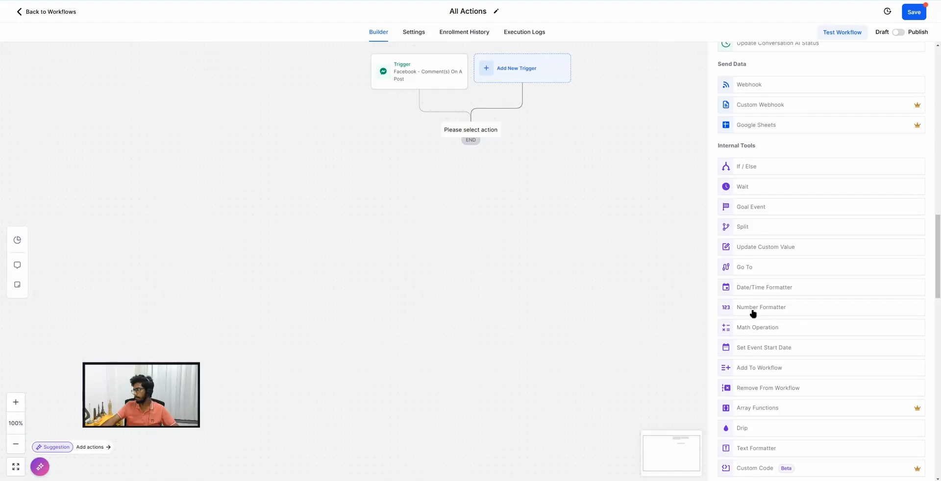
pyautogui.scroll(-2, 753, 314)
pyautogui.click(754, 258)
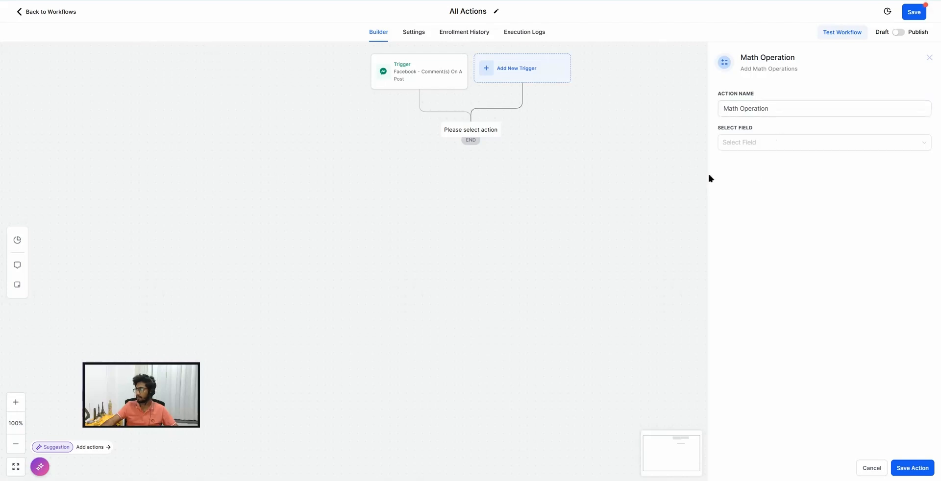
# Select Date of Birth from the date fields as the field for the math operation.
pyautogui.click(739, 145)
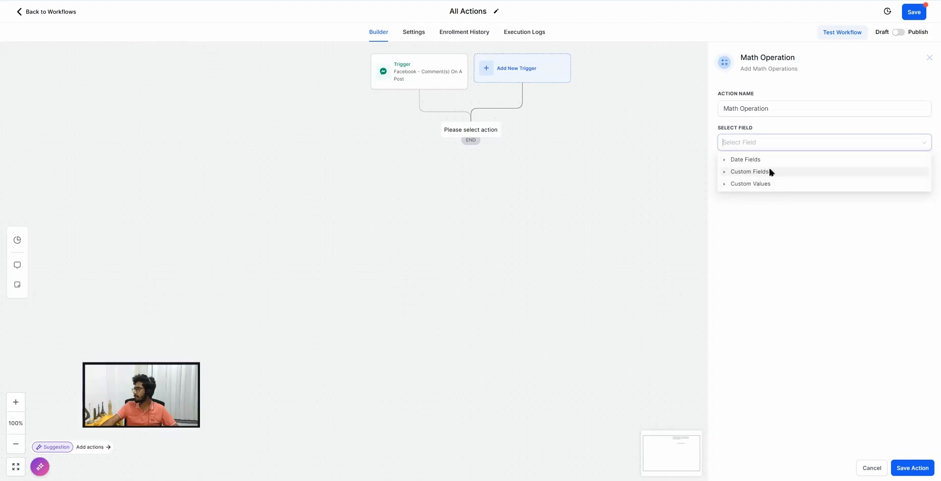
pyautogui.click(750, 223)
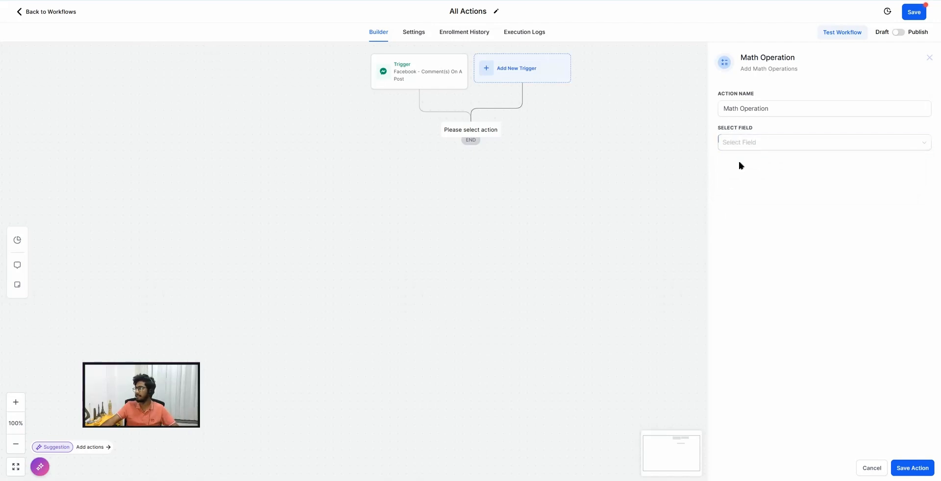
pyautogui.click(752, 148)
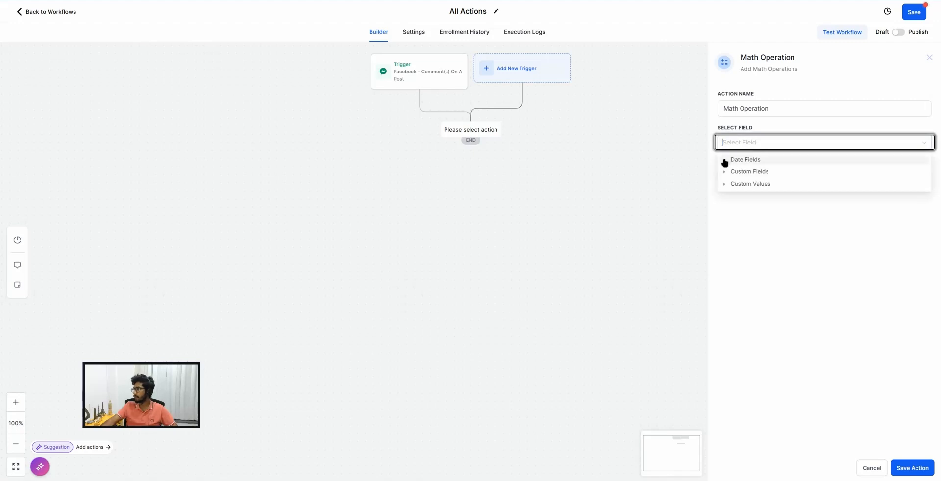
pyautogui.click(723, 160)
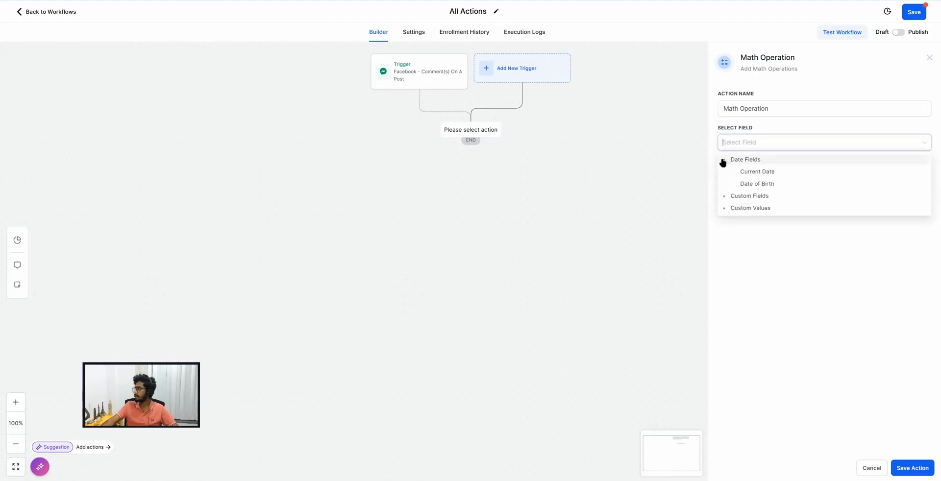
pyautogui.click(759, 184)
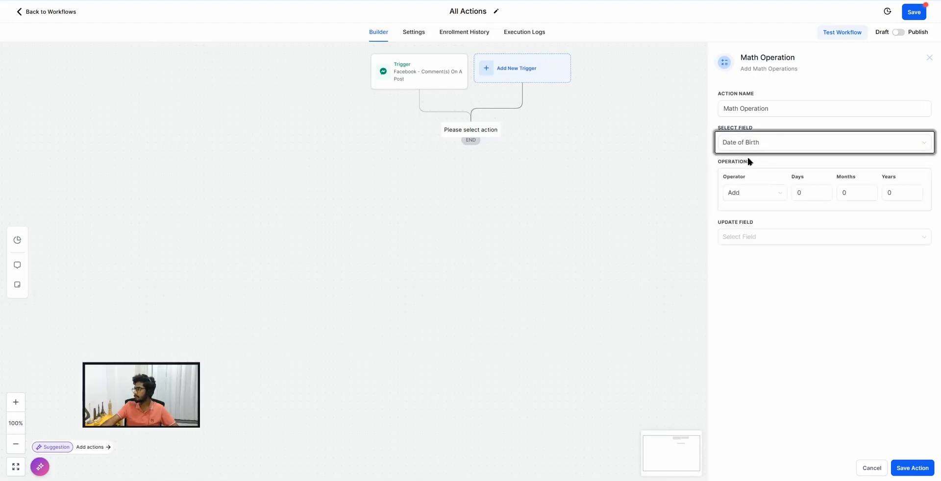
# Check the operator choices for the Date of Birth calculation and discard the unsaved Math Operation action.
pyautogui.click(752, 199)
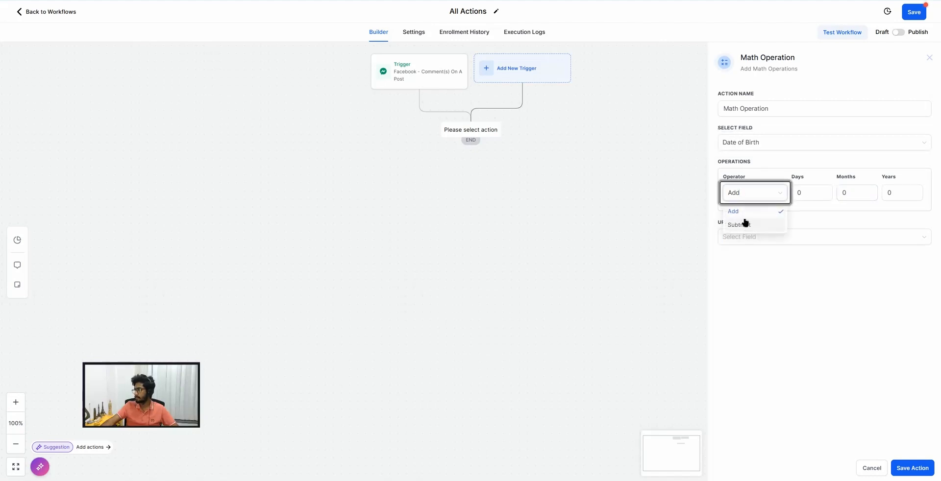
pyautogui.click(784, 280)
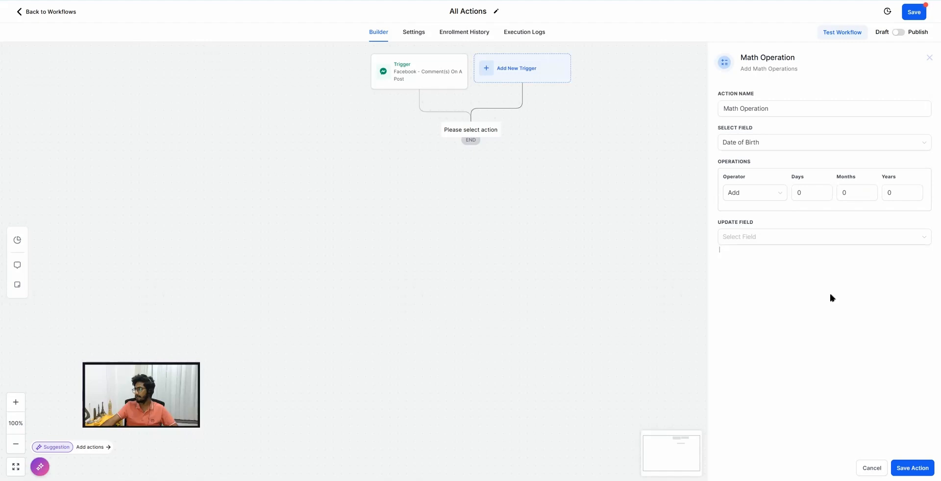
pyautogui.click(872, 468)
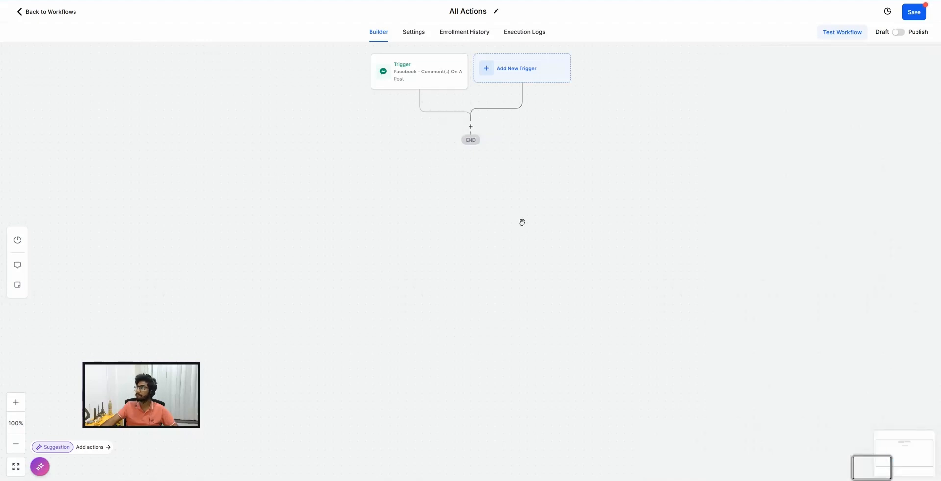
pyautogui.click(470, 127)
pyautogui.scroll(-7, 899, 405)
pyautogui.scroll(-8, 900, 405)
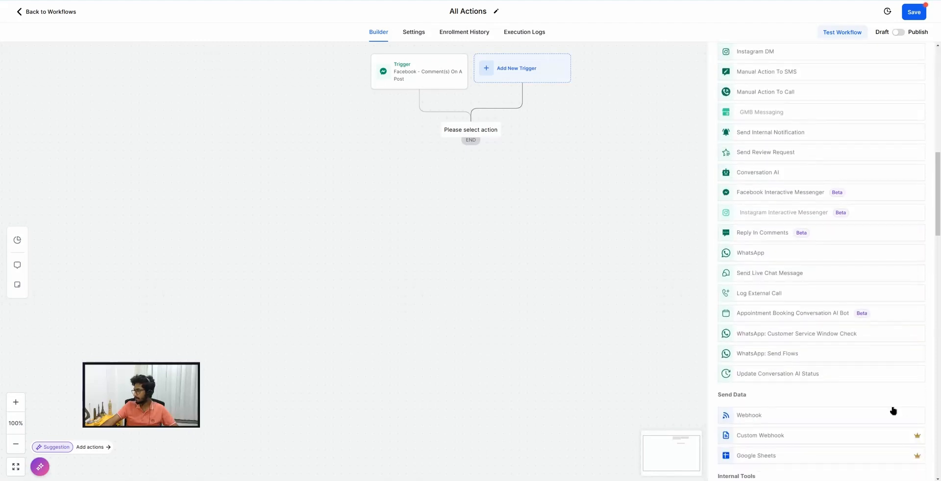
pyautogui.scroll(-3, 882, 416)
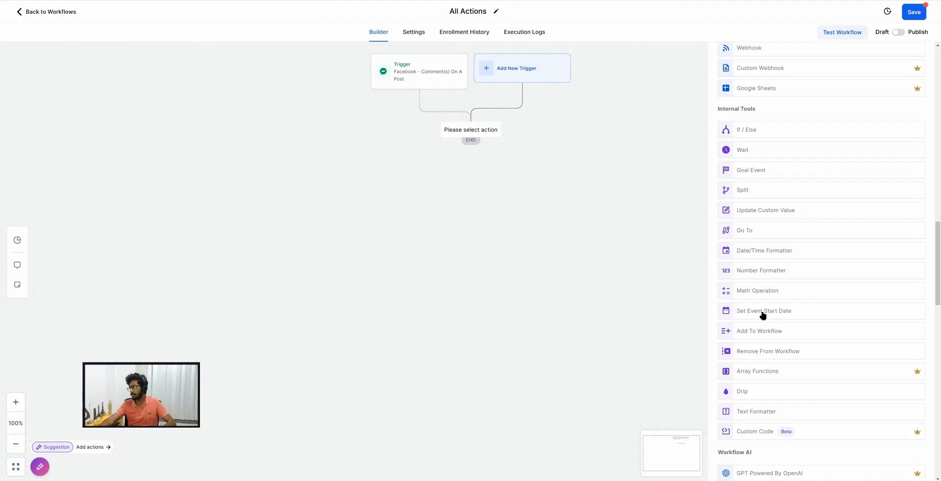
pyautogui.click(763, 315)
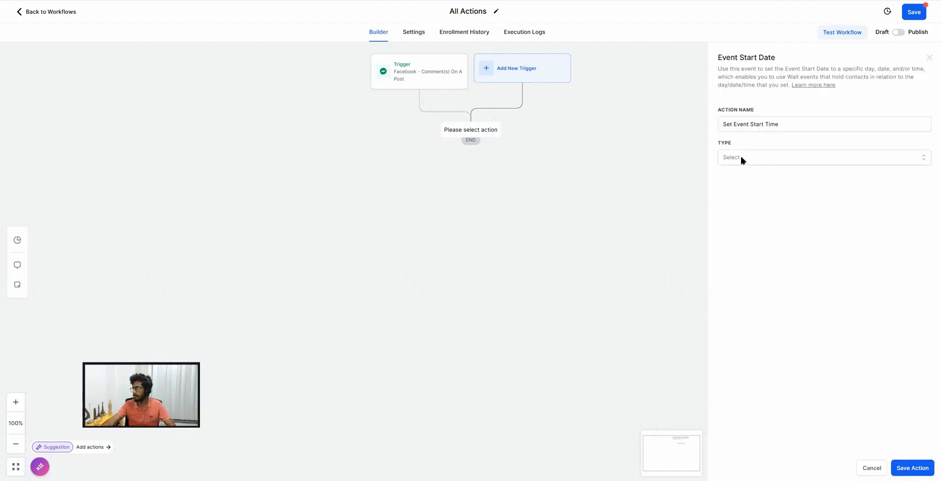
pyautogui.click(741, 157)
pyautogui.click(748, 190)
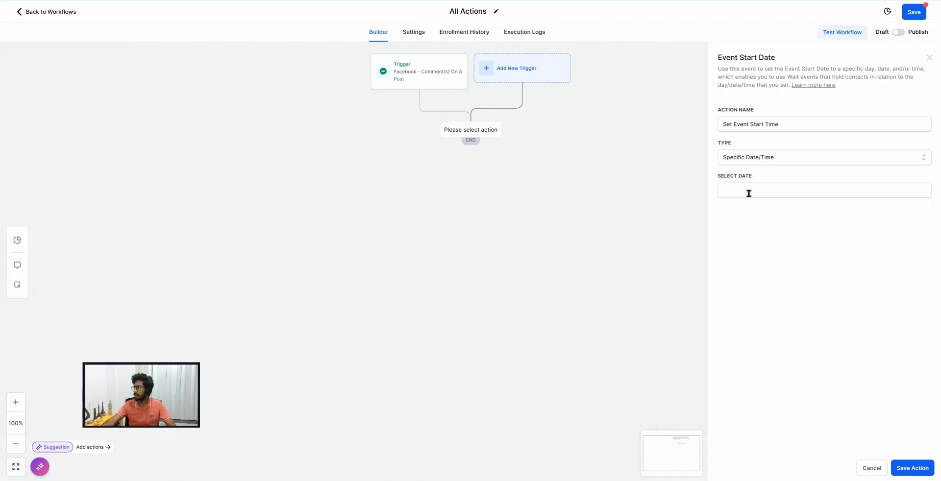
pyautogui.click(742, 192)
pyautogui.click(795, 274)
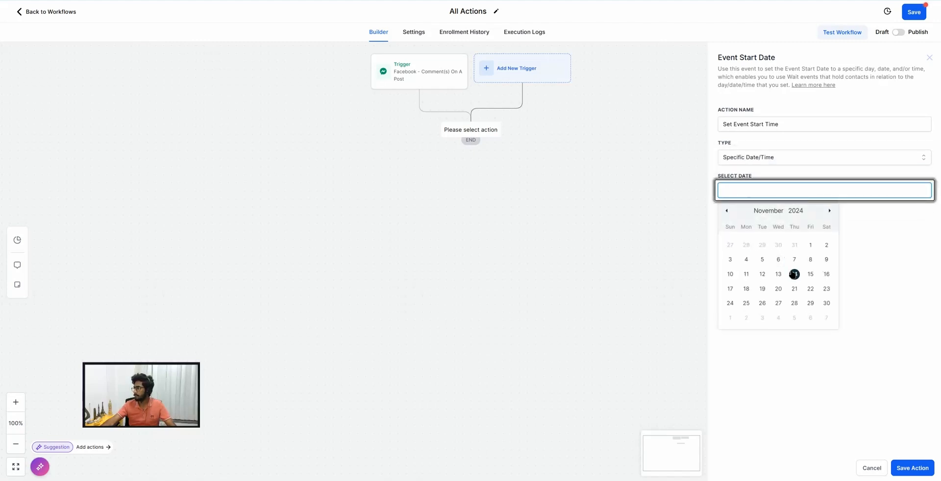
pyautogui.click(810, 385)
pyautogui.click(903, 468)
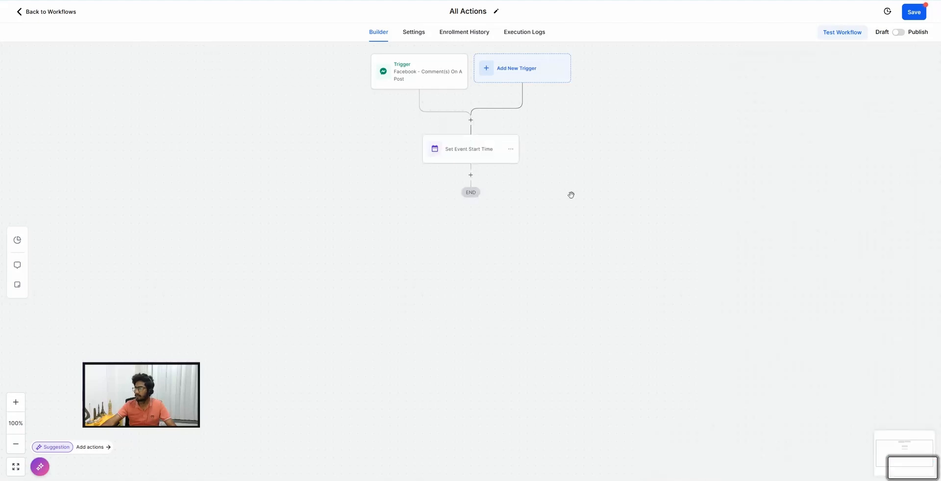
# Add a Wait action below Set Event Start Time that waits until 1 day before the Event / Appointment time, and save it.
pyautogui.click(472, 176)
pyautogui.click(760, 91)
pyautogui.write('wa')
pyautogui.click(745, 132)
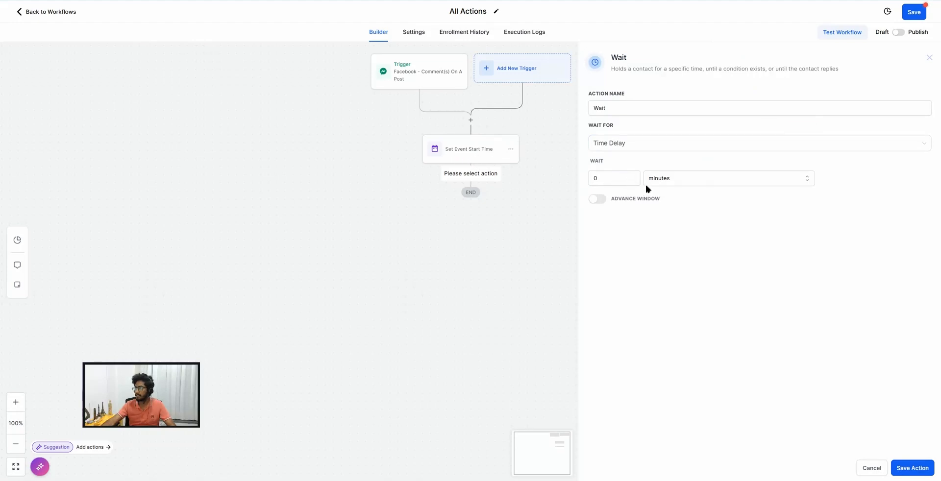
pyautogui.click(613, 142)
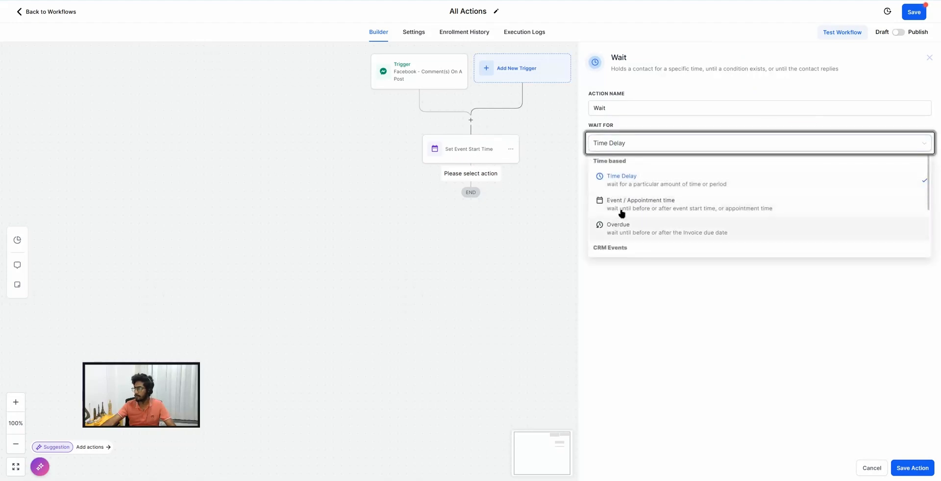
pyautogui.click(620, 209)
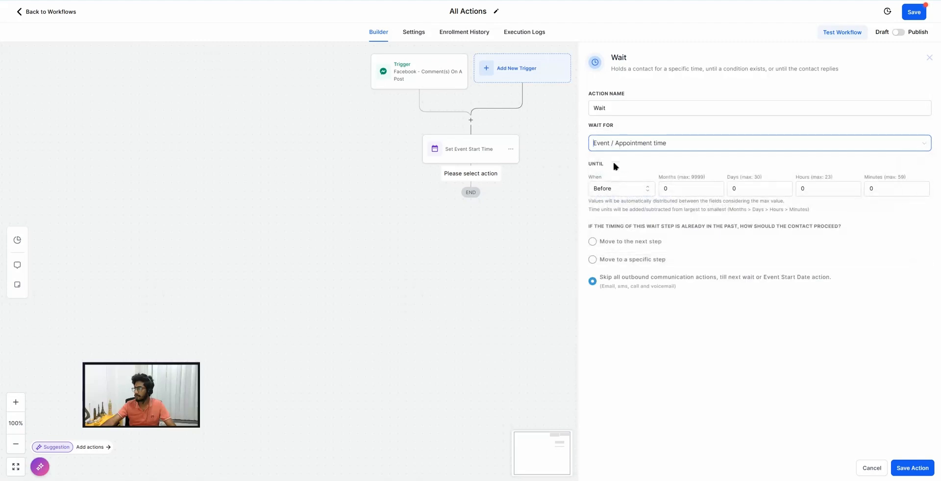
pyautogui.click(757, 189)
pyautogui.write('1')
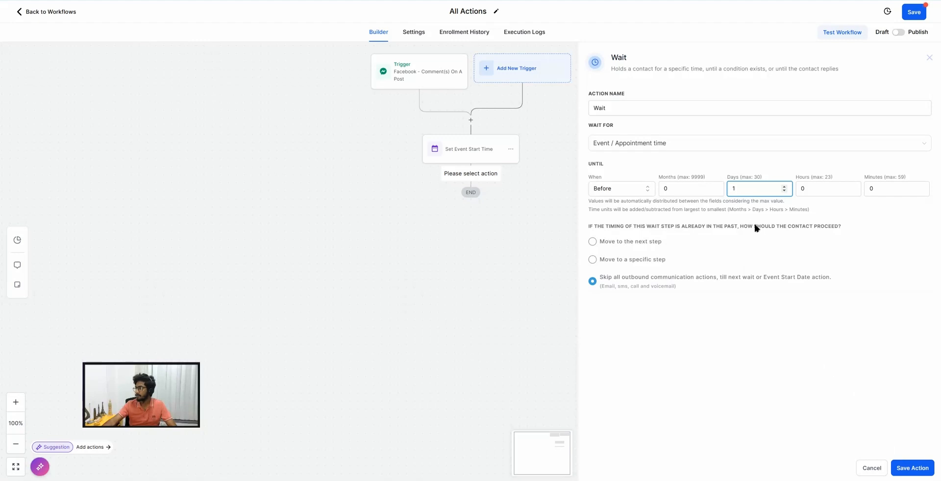
pyautogui.click(909, 471)
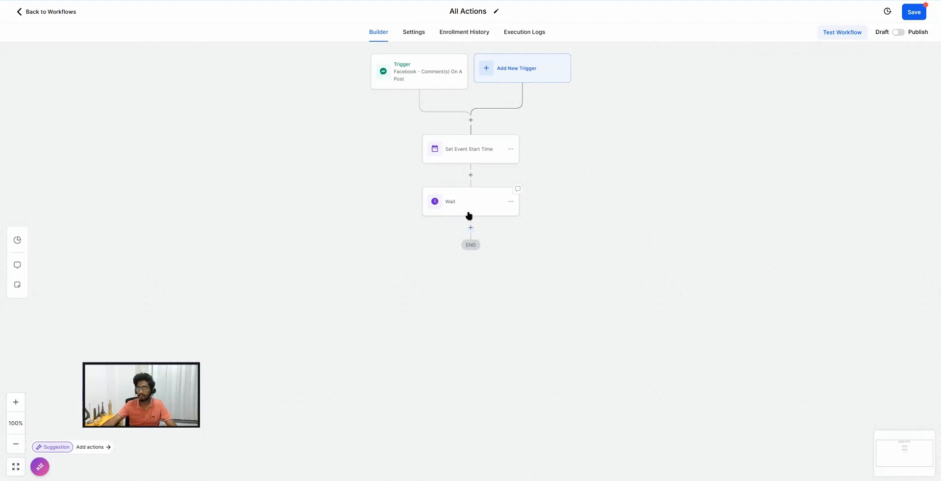
# Try an Add To Workflow action directly after the trigger with 03. Ready To Start as the target workflow, and discard it.
pyautogui.click(470, 124)
pyautogui.scroll(-15, 805, 357)
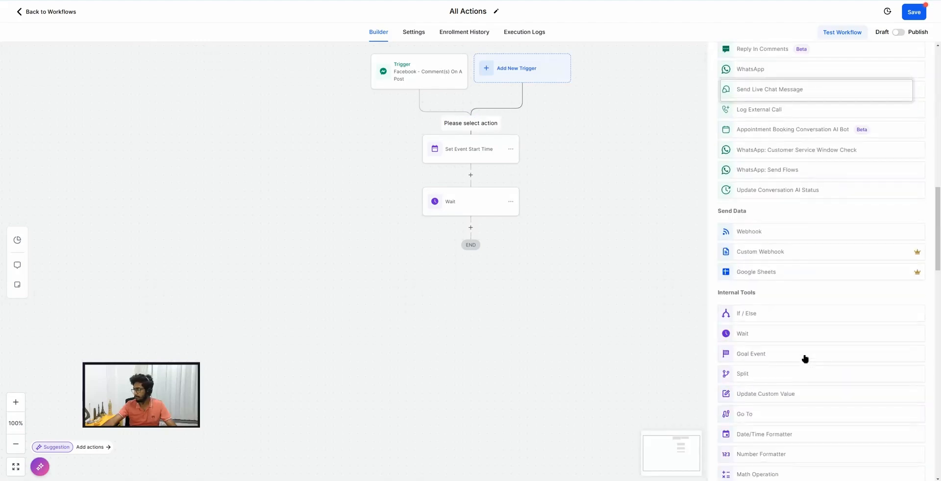
pyautogui.scroll(-3, 789, 343)
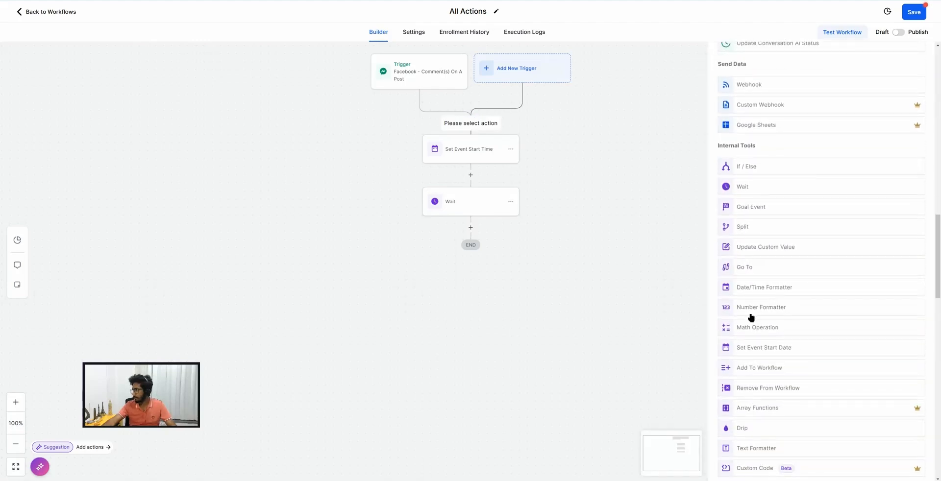
pyautogui.scroll(-2, 752, 317)
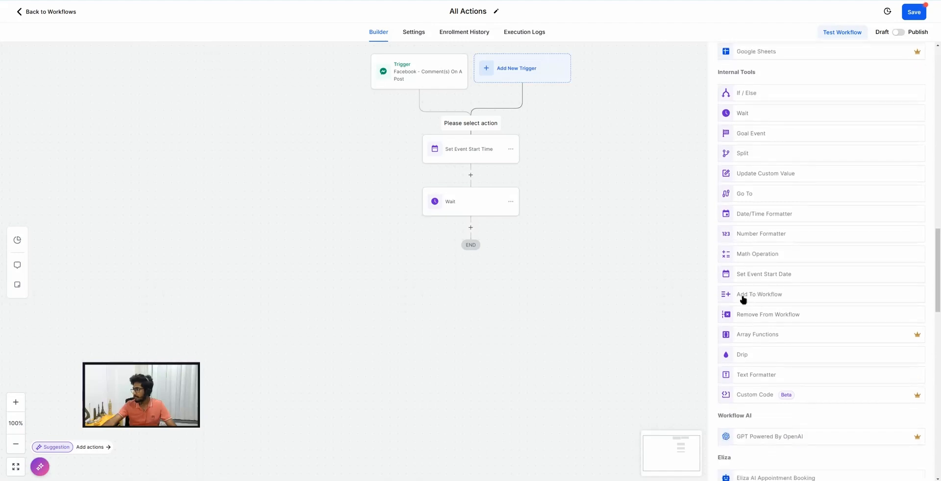
pyautogui.click(743, 297)
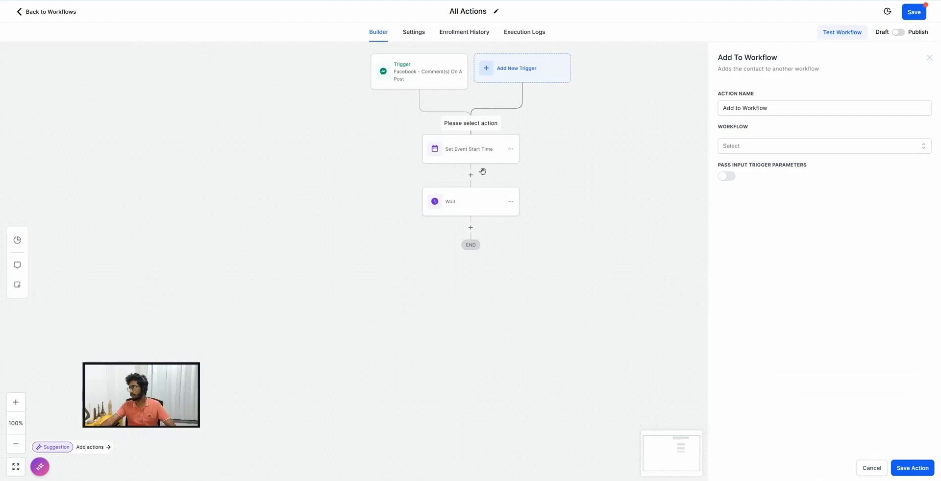
pyautogui.click(733, 143)
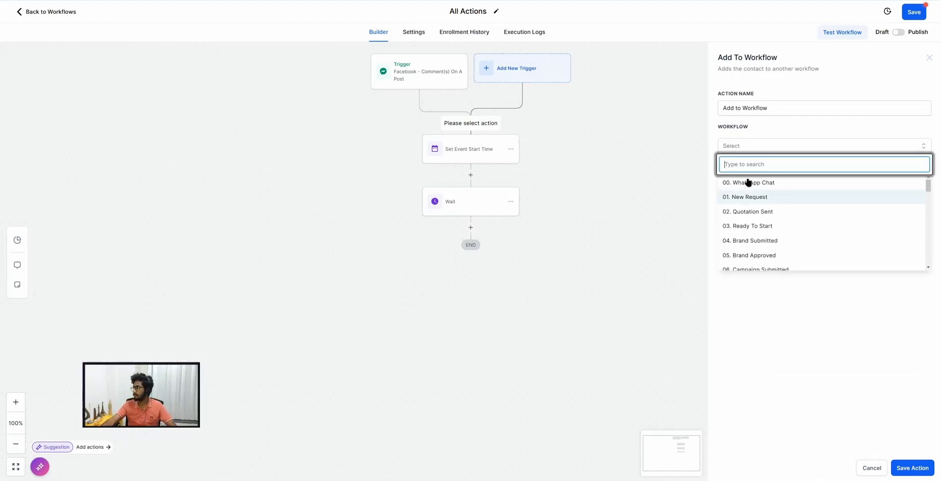
pyautogui.click(748, 226)
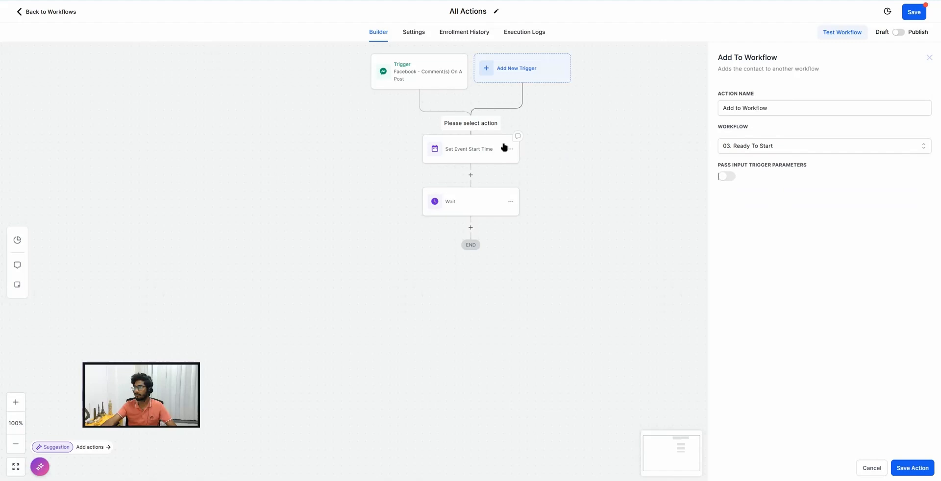
pyautogui.click(866, 468)
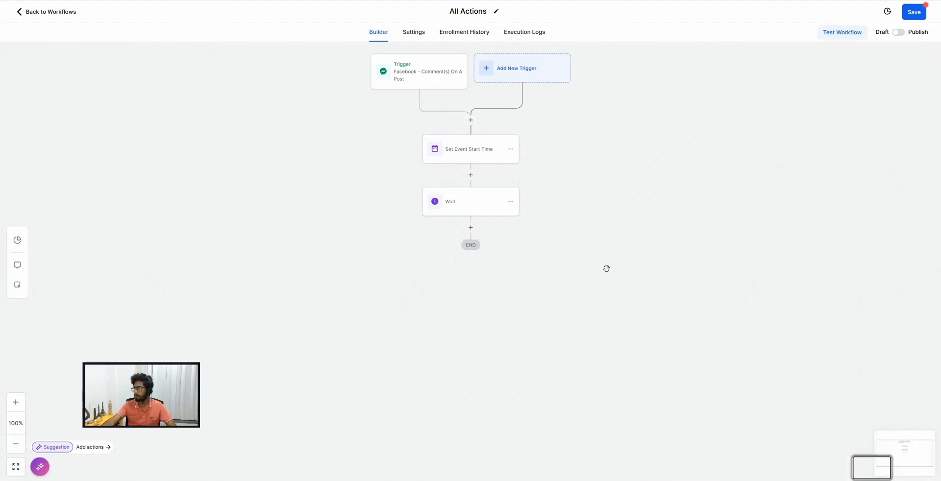
# Try a Drip action directly after the trigger with a drip interval of 10 minutes, and discard it.
pyautogui.click(471, 119)
pyautogui.scroll(-15, 749, 279)
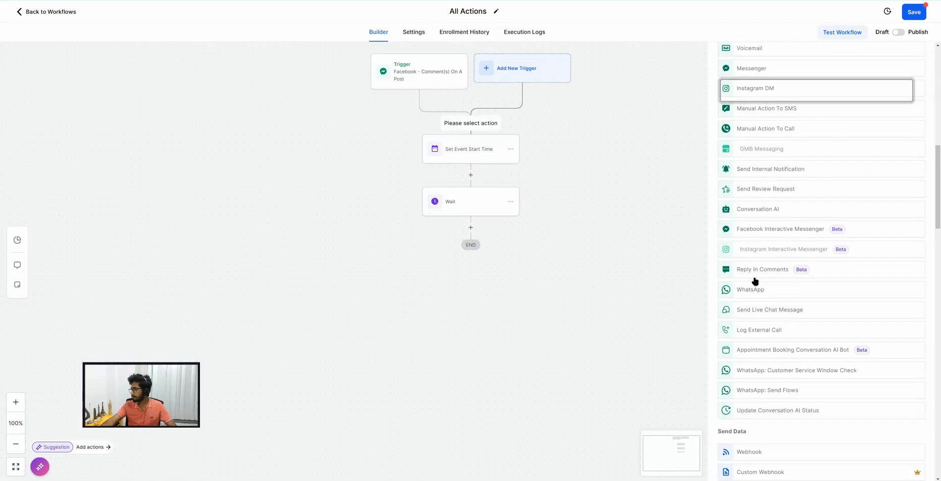
pyautogui.scroll(-10, 760, 294)
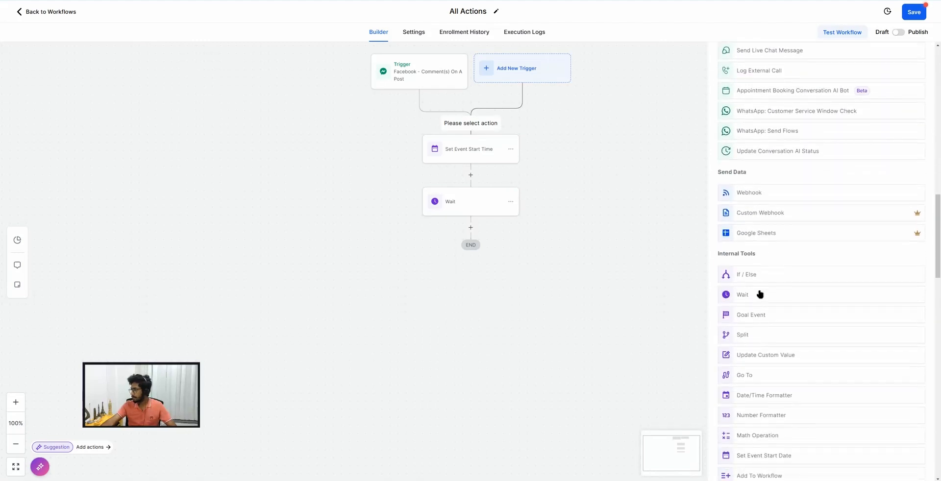
pyautogui.scroll(-6, 760, 294)
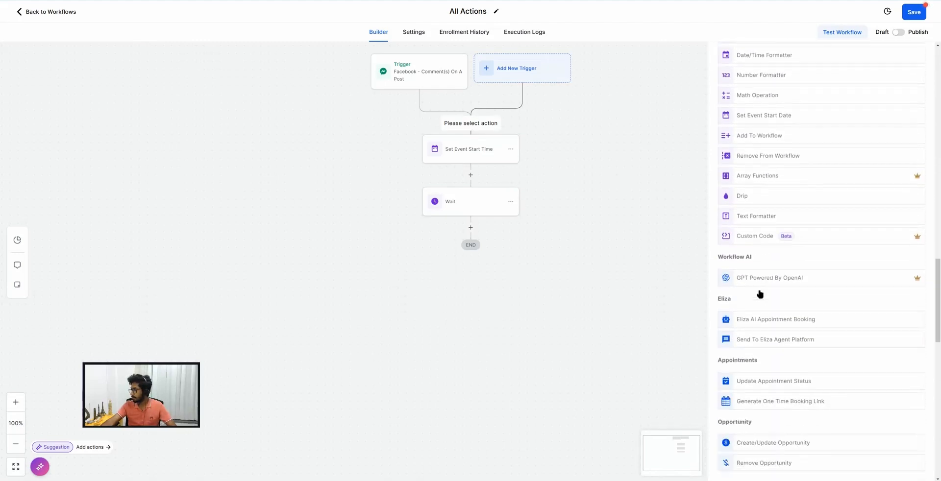
pyautogui.scroll(-1, 760, 294)
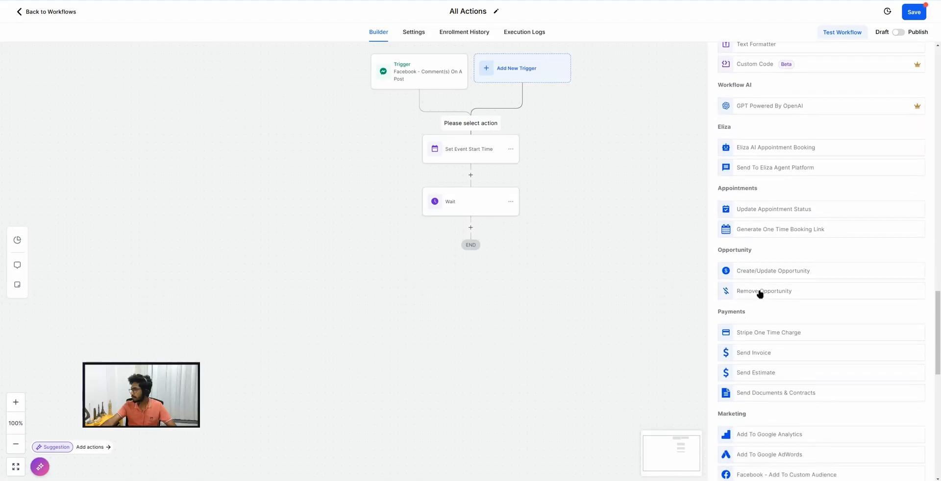
pyautogui.scroll(2, 749, 229)
pyautogui.scroll(3, 749, 230)
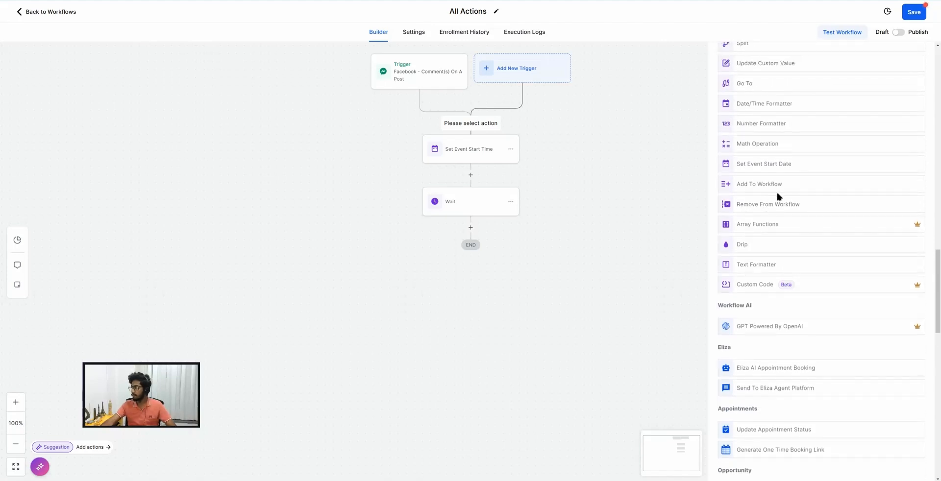
pyautogui.click(744, 246)
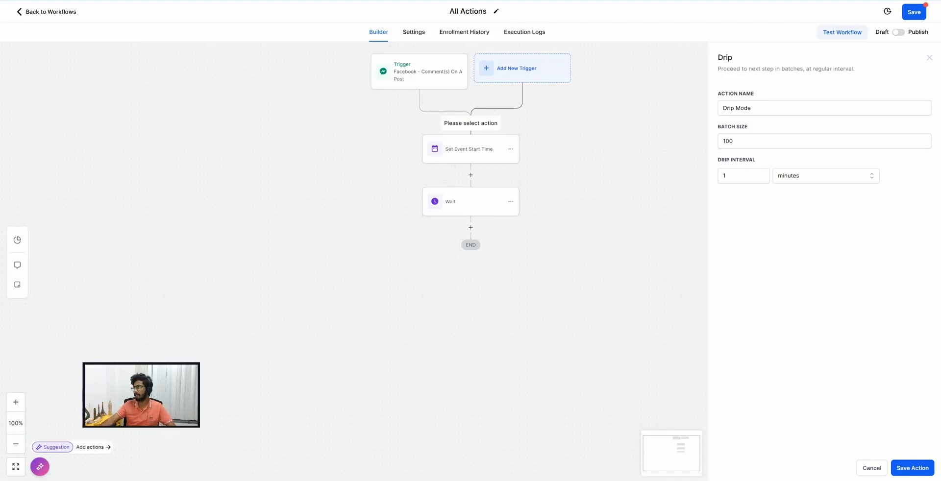
pyautogui.moveTo(739, 143); pyautogui.dragTo(725, 143)
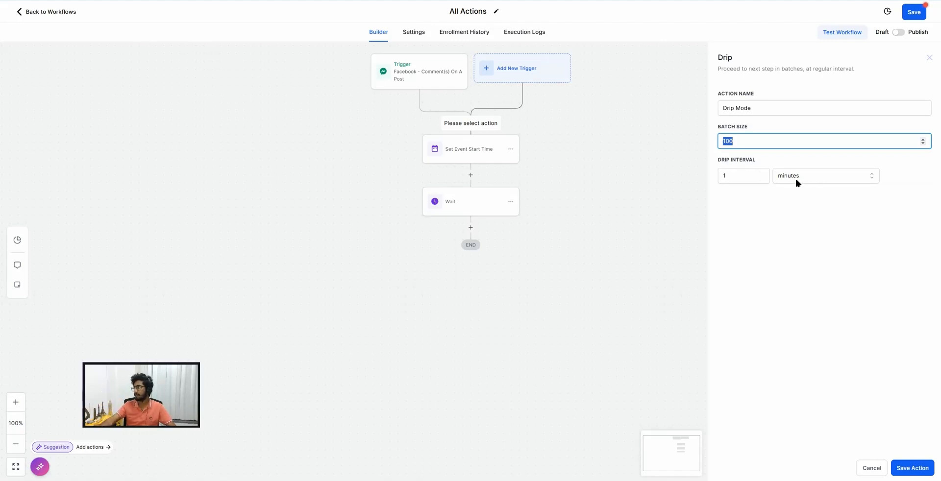
pyautogui.click(732, 177)
pyautogui.write('0')
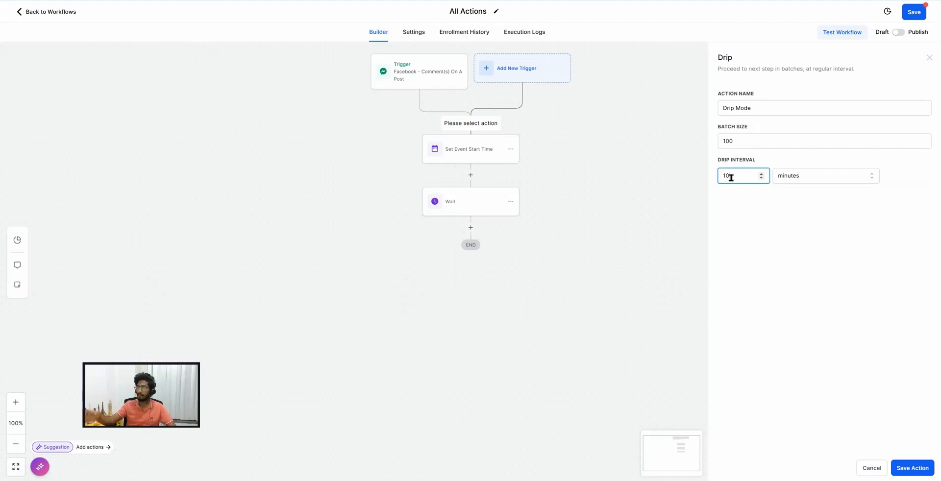
pyautogui.click(865, 469)
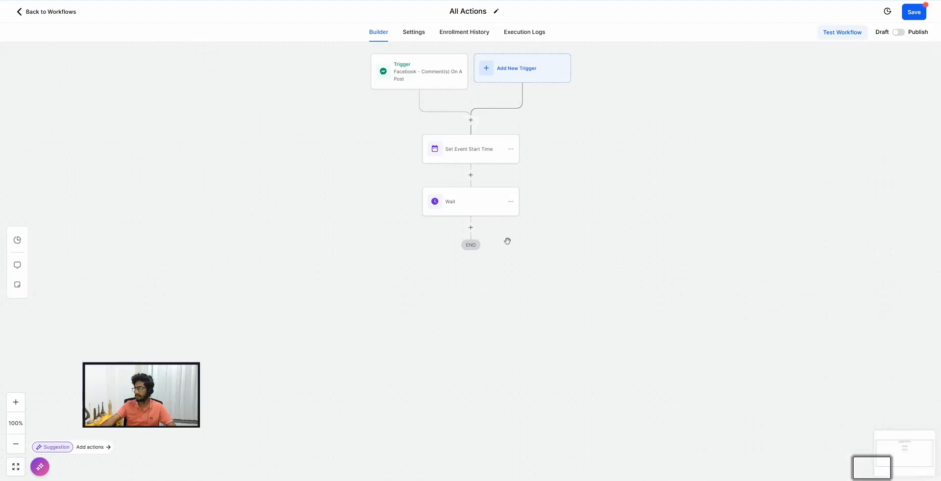
# Delete the Set Event Start Time action together with the Wait action that follows it.
pyautogui.click(471, 120)
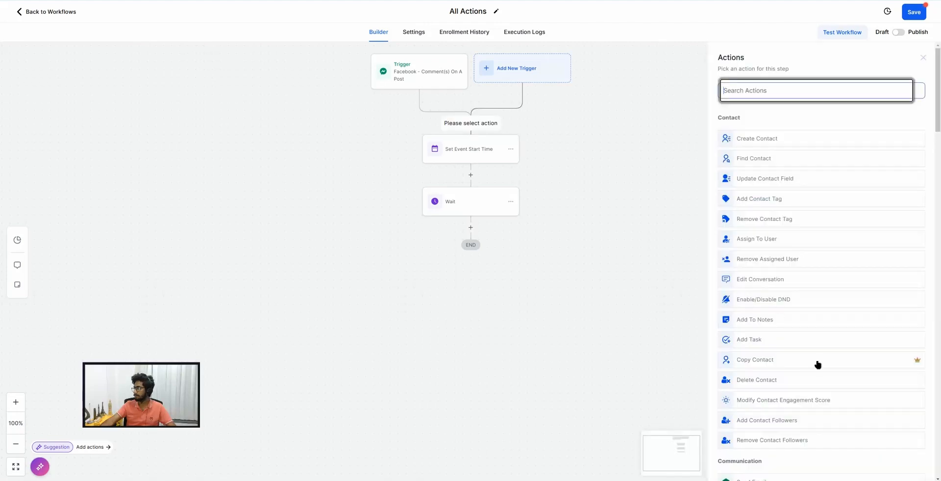
pyautogui.click(514, 152)
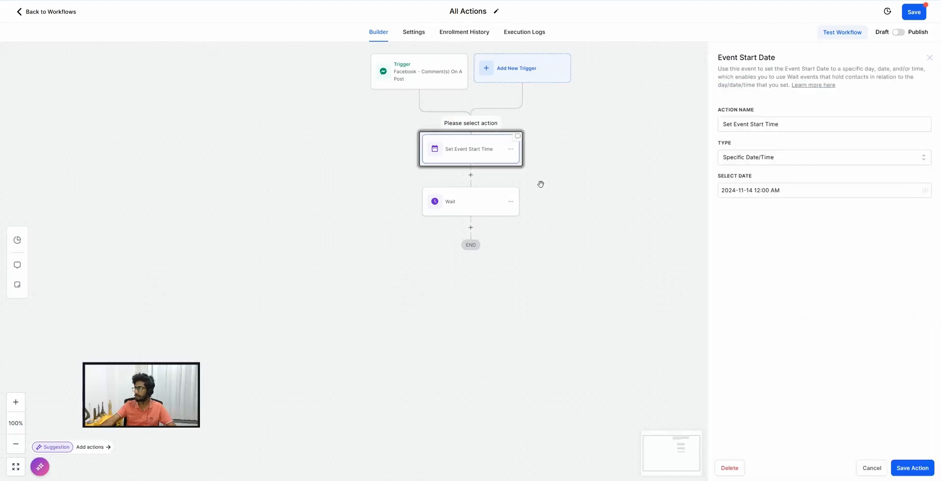
pyautogui.click(512, 149)
pyautogui.moveTo(542, 210)
pyautogui.click(568, 182)
pyautogui.click(555, 272)
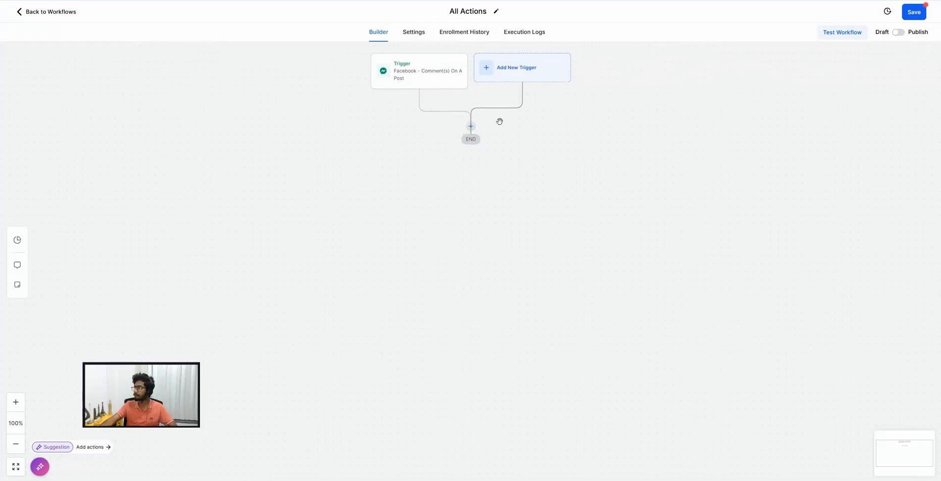
# Start a GPT Powered By OpenAI action directly after the trigger.
pyautogui.click(470, 128)
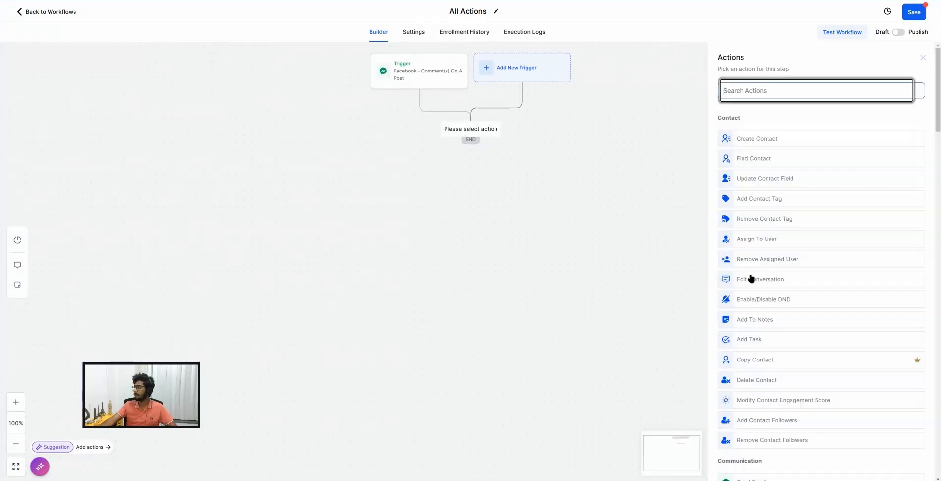
pyautogui.scroll(-7, 759, 285)
pyautogui.scroll(-9, 764, 293)
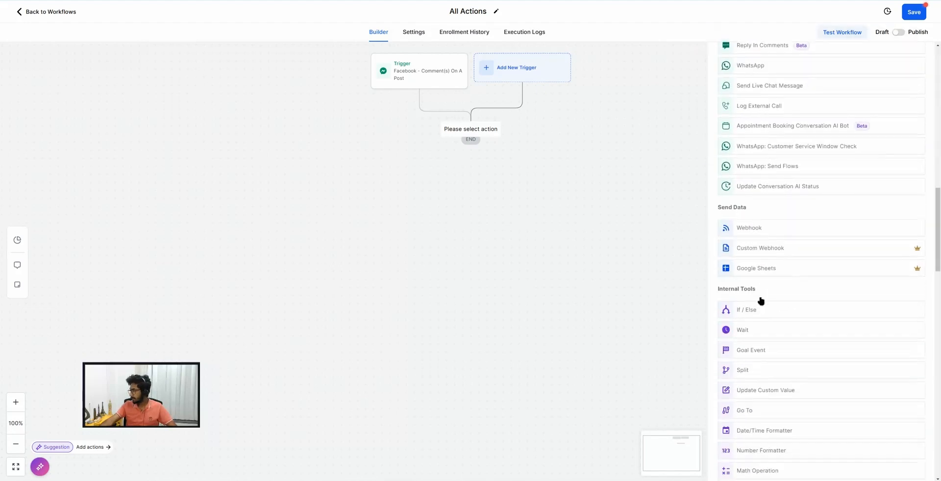
pyautogui.scroll(-5, 759, 277)
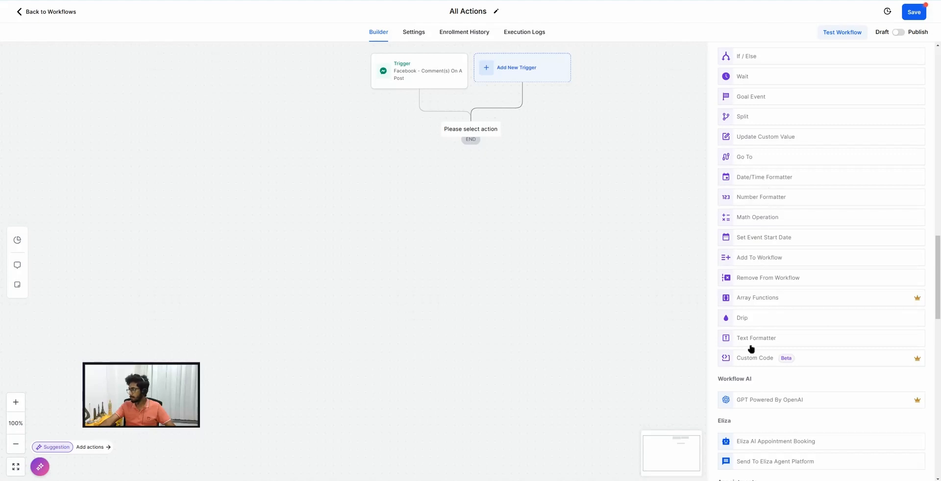
pyautogui.scroll(-1, 751, 349)
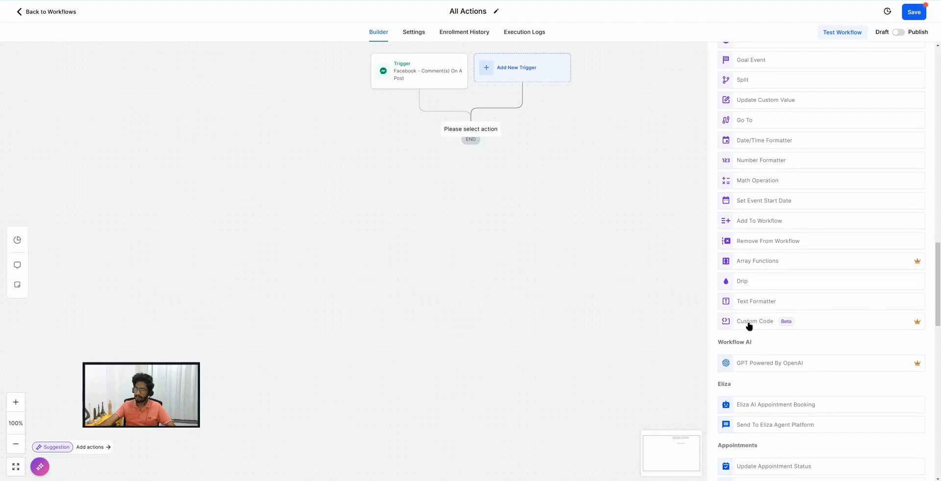
pyautogui.scroll(-2, 749, 326)
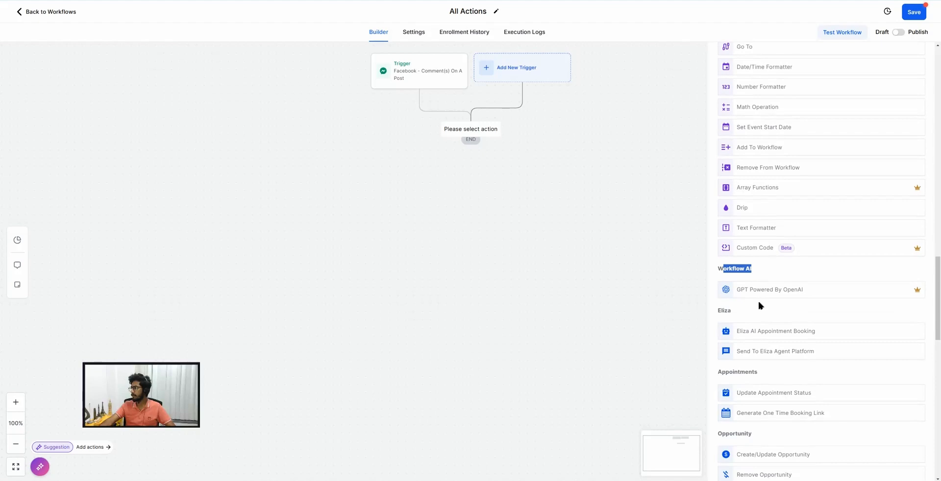
pyautogui.click(746, 292)
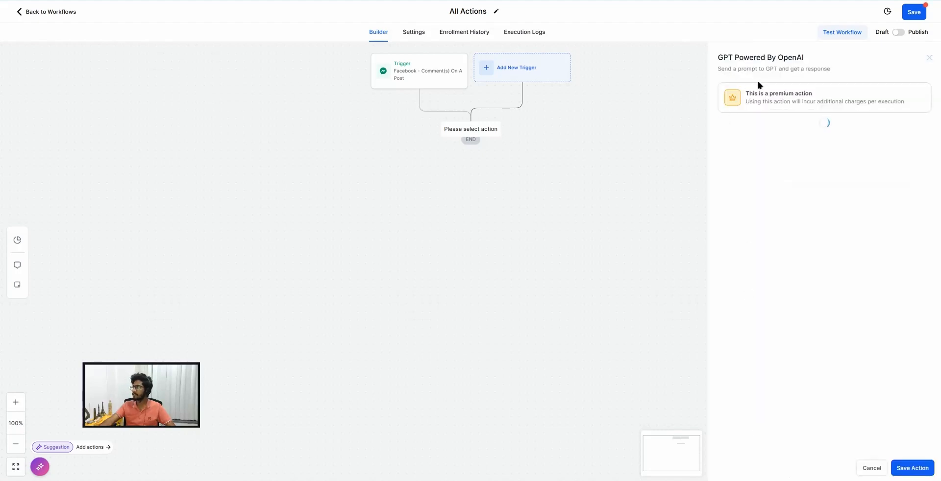
pyautogui.moveTo(770, 93); pyautogui.dragTo(813, 93)
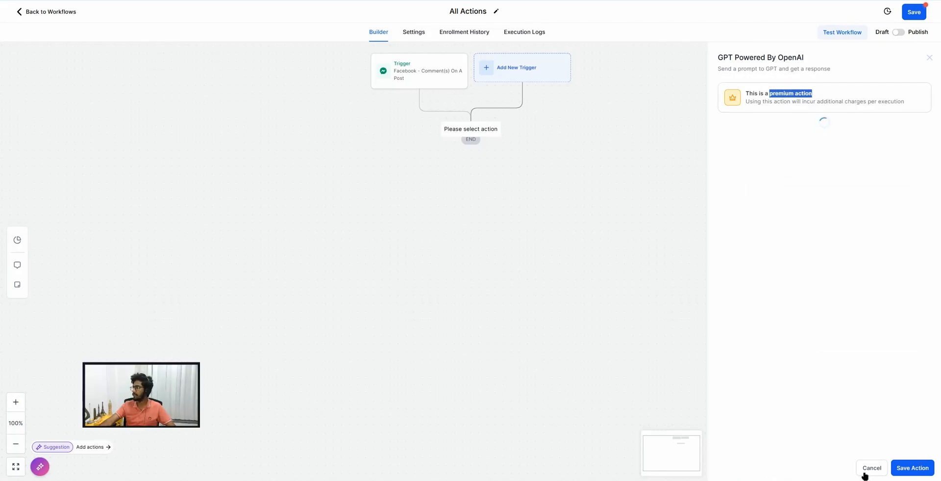
# Keep the GPT action type as Custom, enter the prompt "fghfgh", and save the action.
pyautogui.click(912, 468)
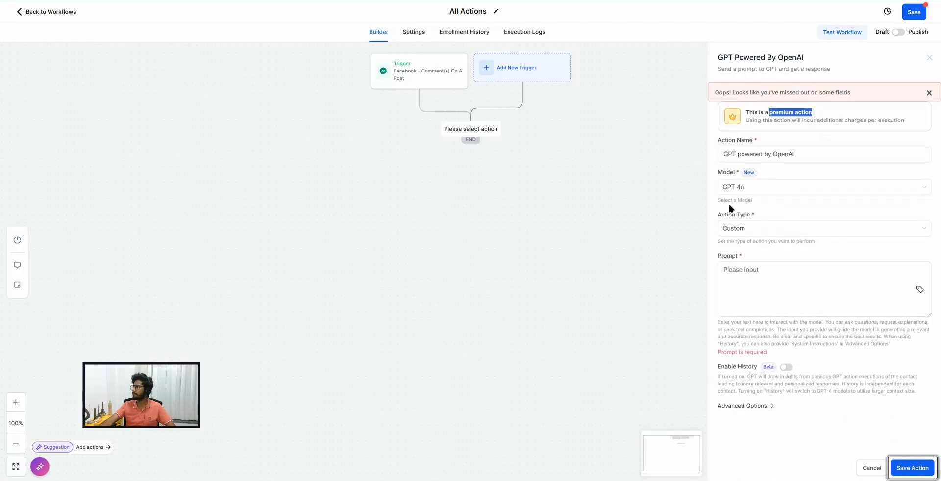
pyautogui.click(743, 228)
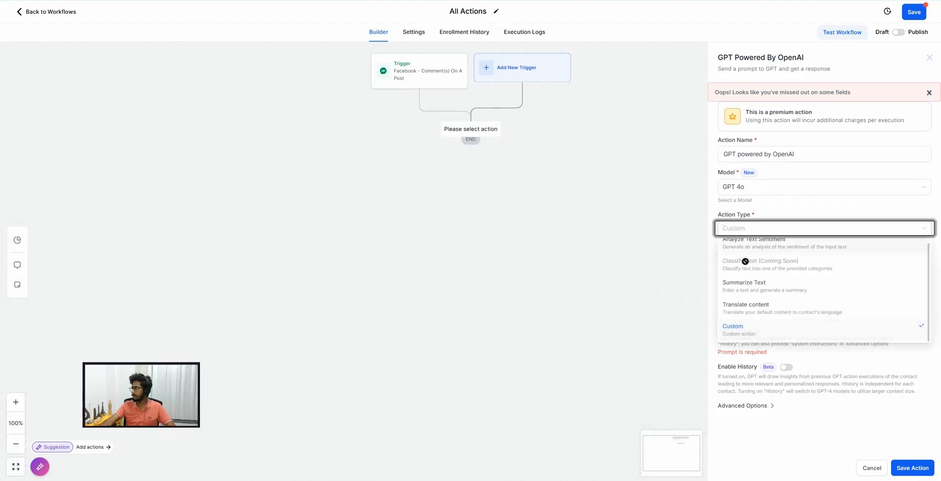
pyautogui.click(790, 204)
pyautogui.click(751, 282)
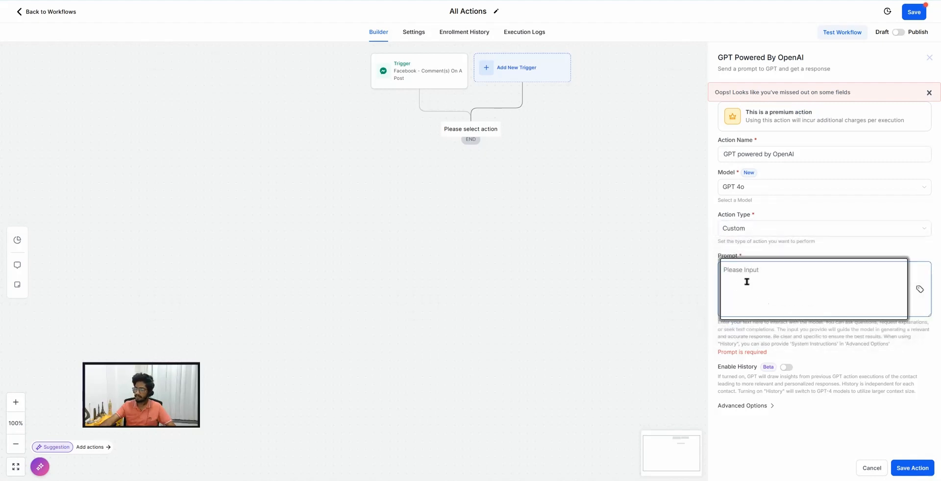
pyautogui.write('fghfgh')
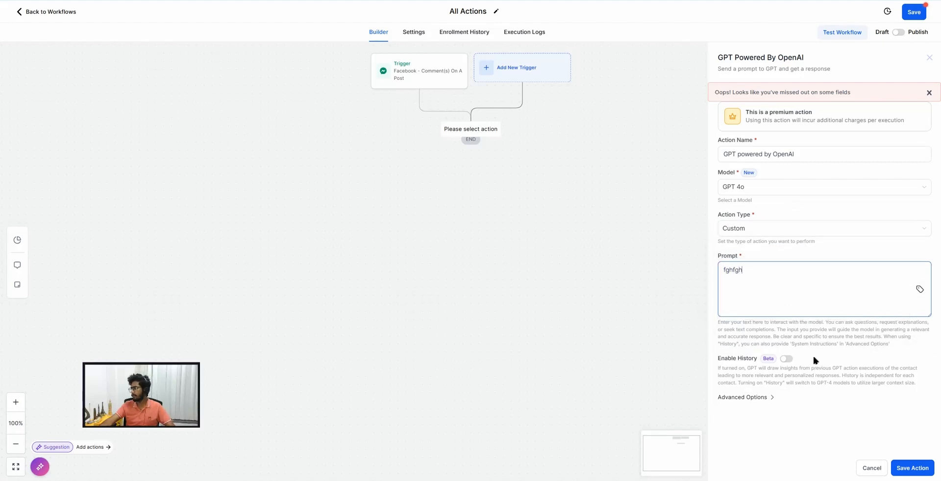
pyautogui.click(910, 463)
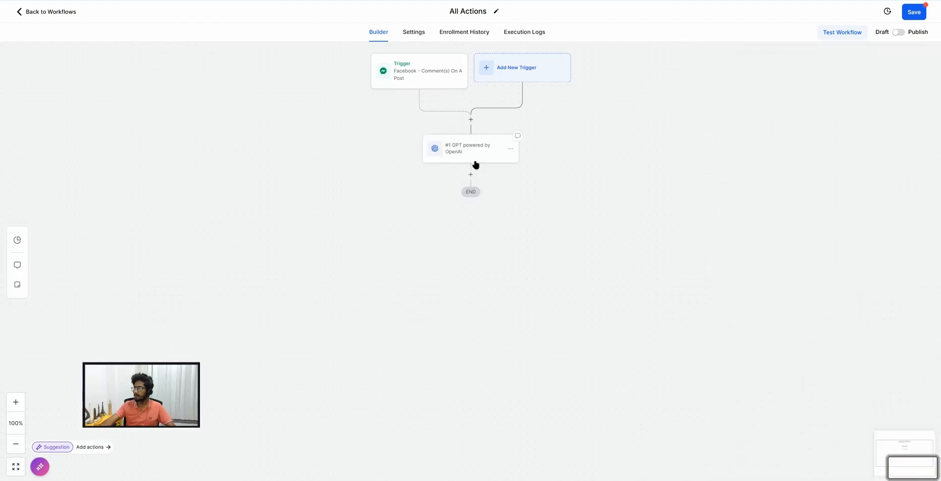
# Try a Send SMS action below the GPT action with the GPT response custom value as its message, and discard it.
pyautogui.click(470, 175)
pyautogui.click(751, 90)
pyautogui.write('send')
pyautogui.click(763, 149)
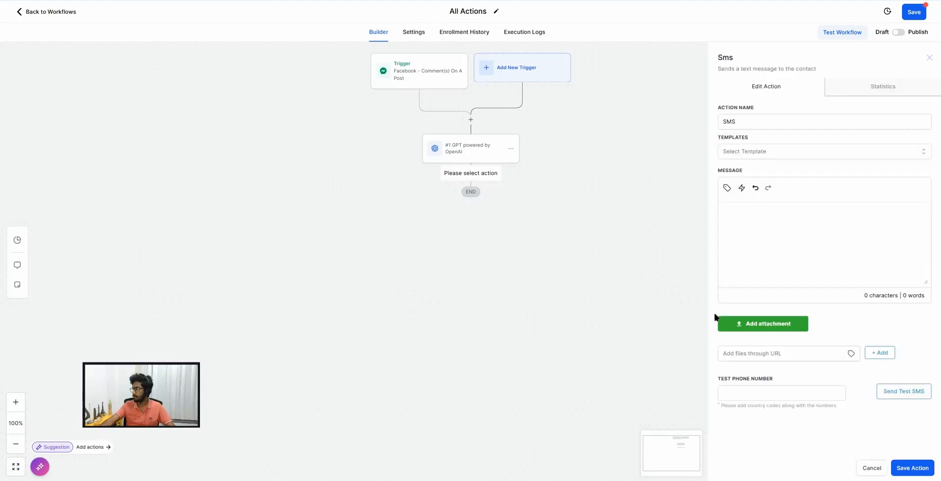
pyautogui.click(727, 188)
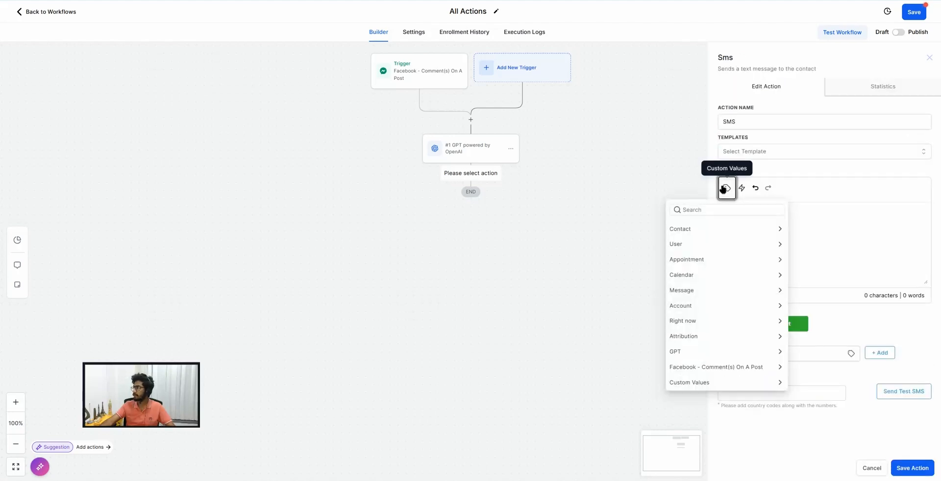
pyautogui.click(728, 188)
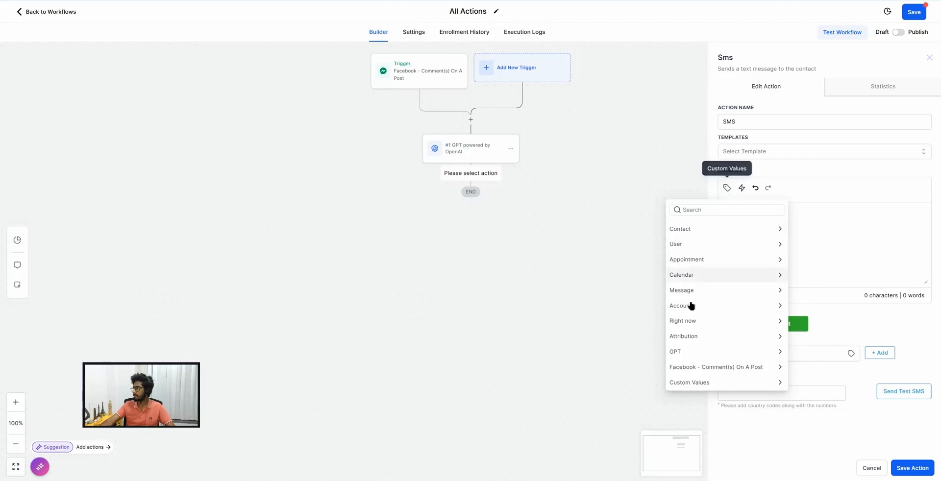
pyautogui.click(688, 351)
pyautogui.click(703, 240)
pyautogui.click(687, 242)
pyautogui.click(474, 174)
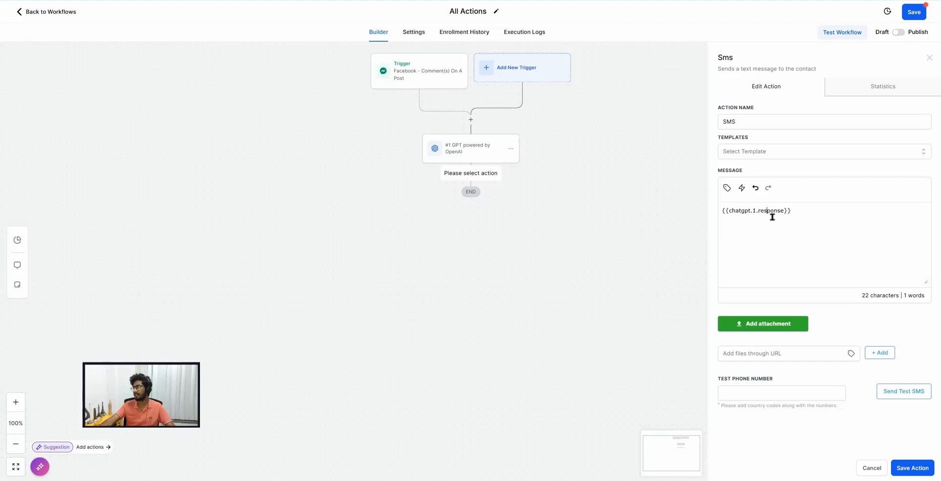
pyautogui.click(871, 468)
# Delete the GPT powered by OpenAI action from the workflow.
pyautogui.click(511, 149)
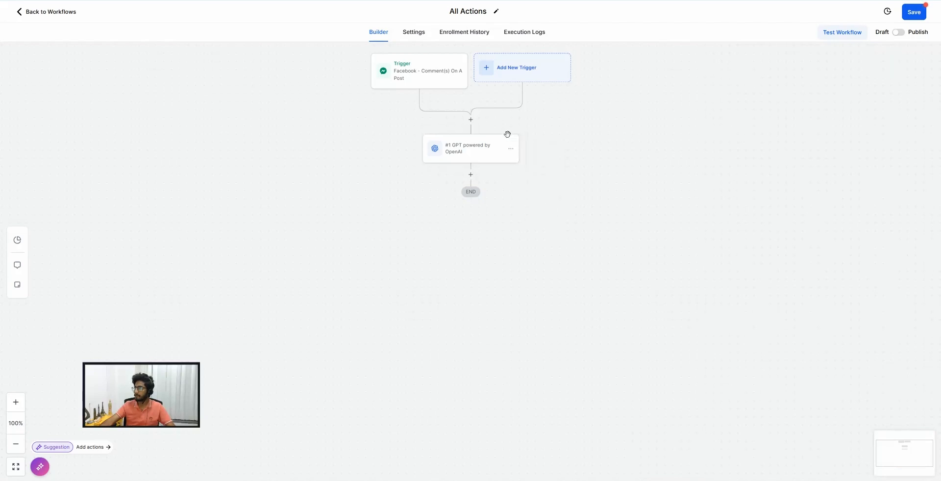
pyautogui.click(511, 149)
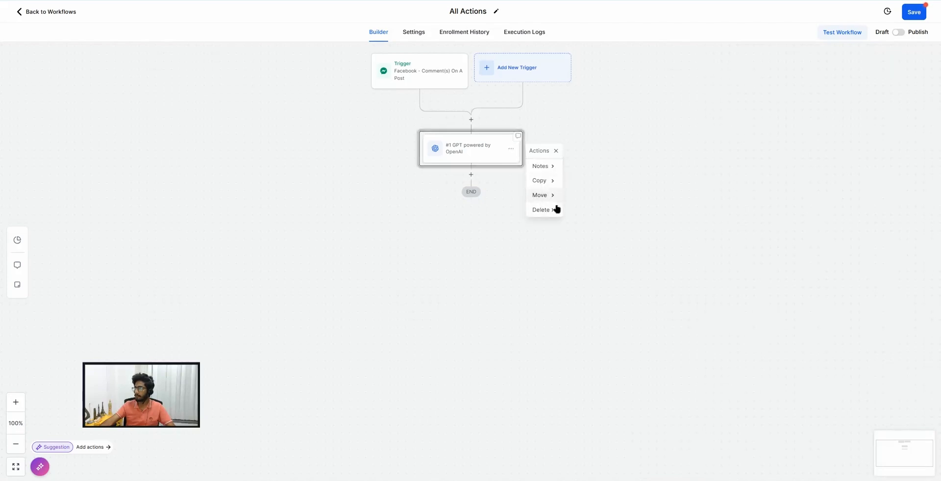
pyautogui.click(543, 210)
pyautogui.click(569, 169)
pyautogui.click(560, 261)
# Add a Generate One Time Booking Link action after the trigger for the "30 Minutes - $57" calendar, and save it.
pyautogui.click(471, 126)
pyautogui.scroll(-15, 775, 342)
pyautogui.scroll(-7, 740, 300)
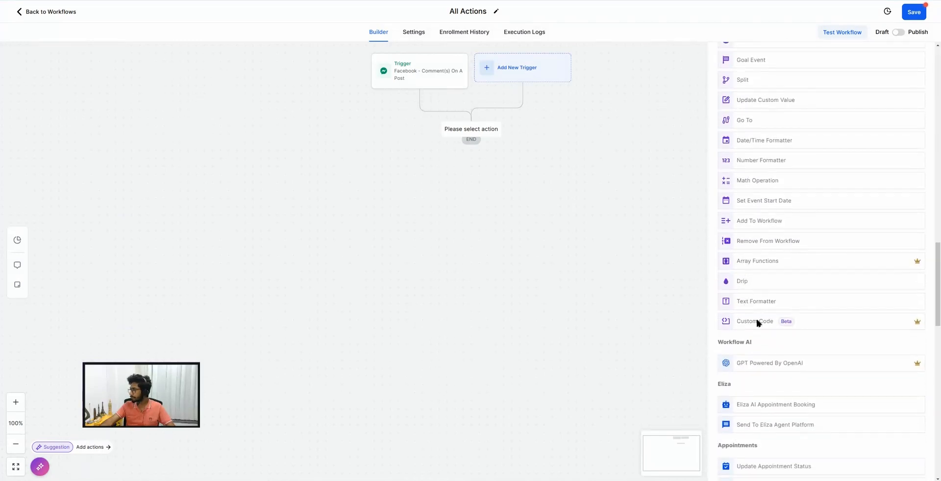
pyautogui.scroll(-5, 776, 318)
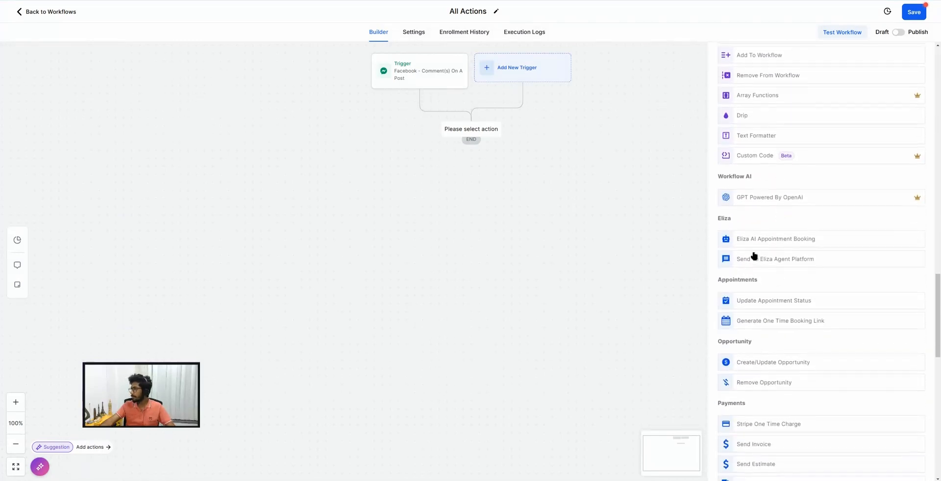
pyautogui.scroll(-3, 754, 255)
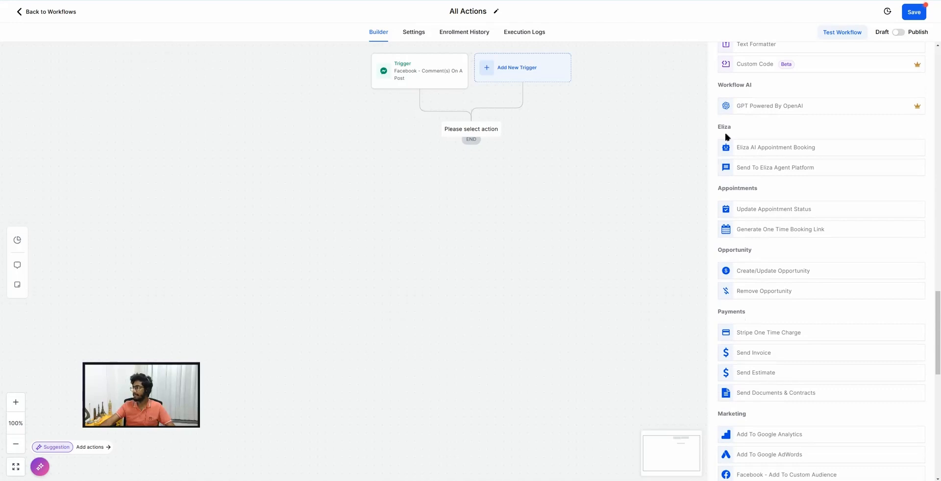
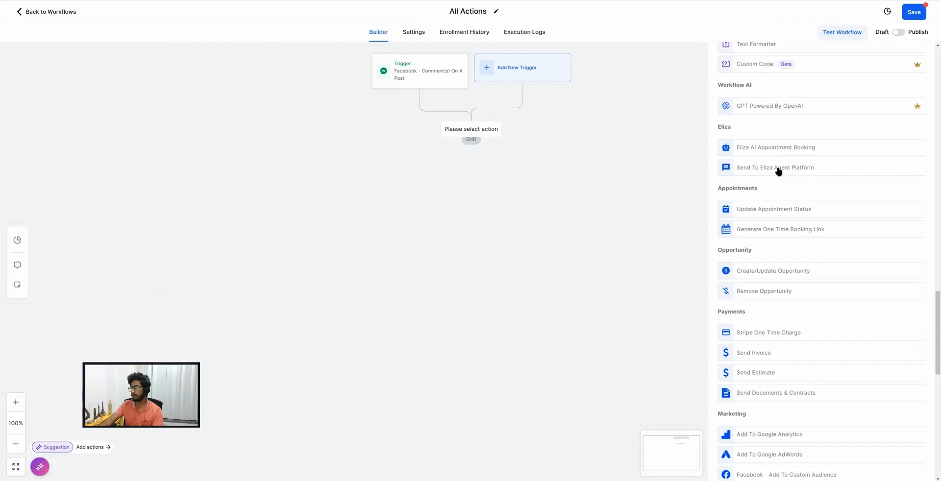
pyautogui.scroll(-3, 778, 171)
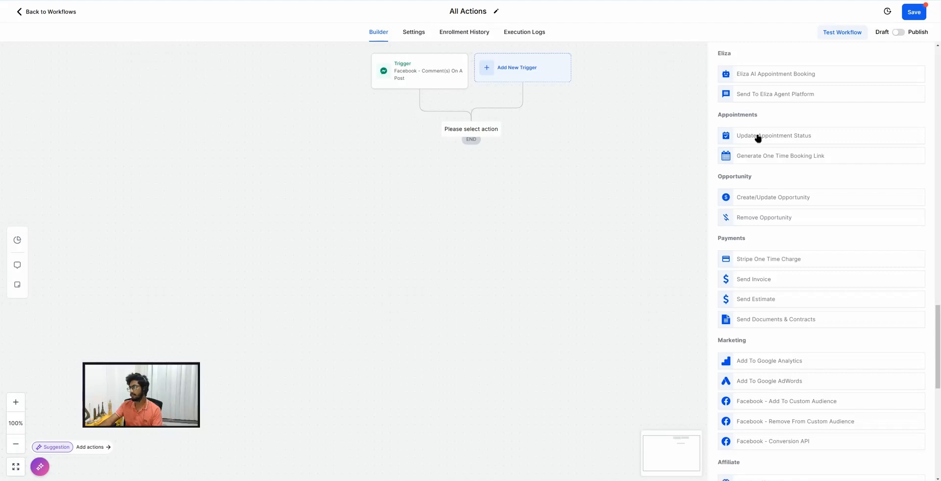
pyautogui.click(790, 157)
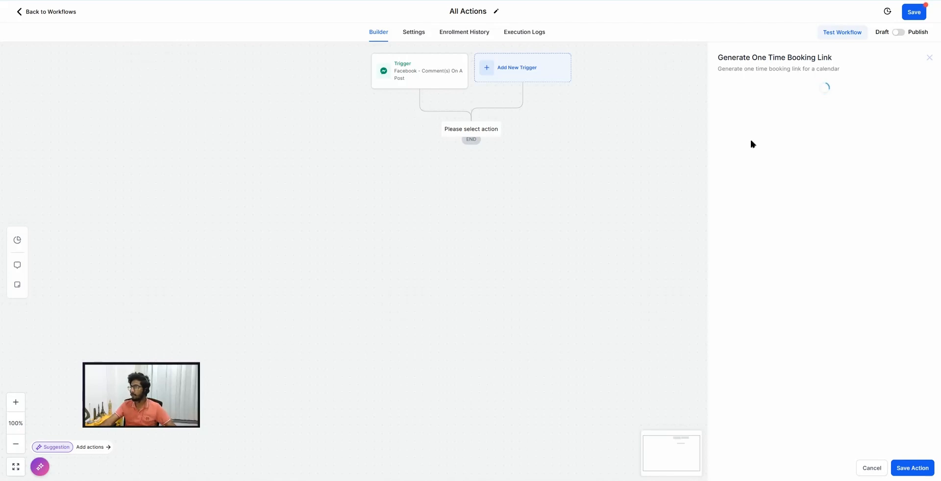
pyautogui.click(743, 156)
pyautogui.click(745, 178)
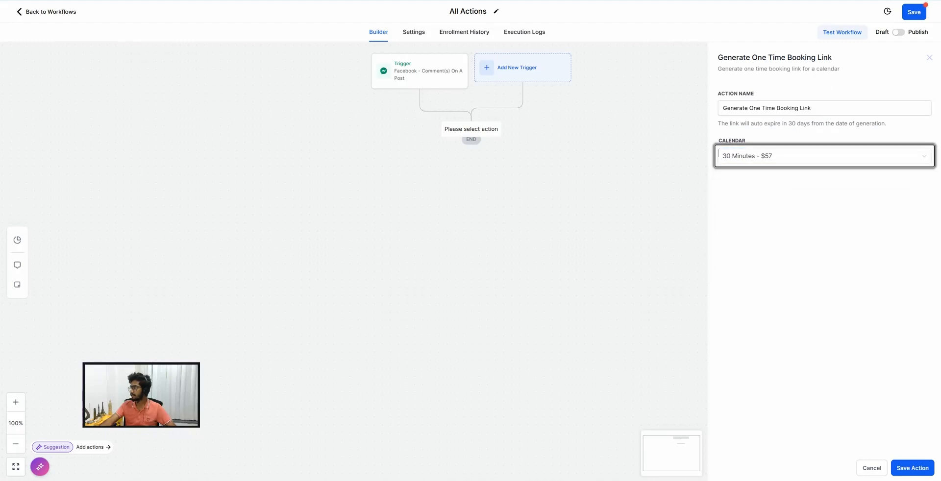
pyautogui.click(912, 468)
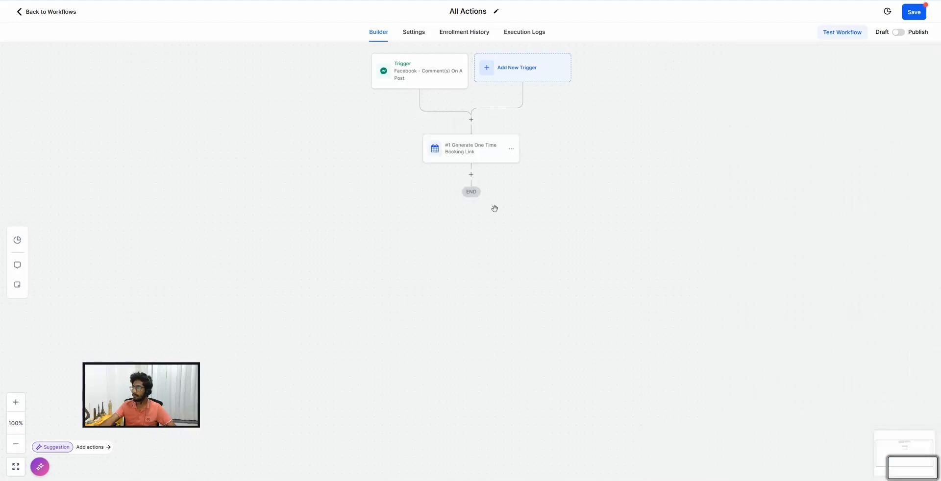
# Try a Send SMS action below the booking link action with the One time booking link custom value as its message, and discard it.
pyautogui.click(471, 177)
pyautogui.click(763, 92)
pyautogui.write('send')
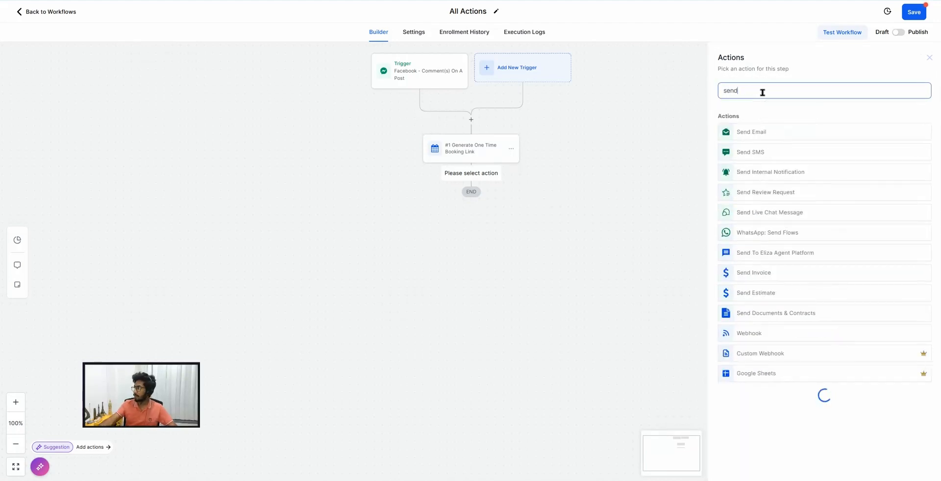
pyautogui.click(766, 151)
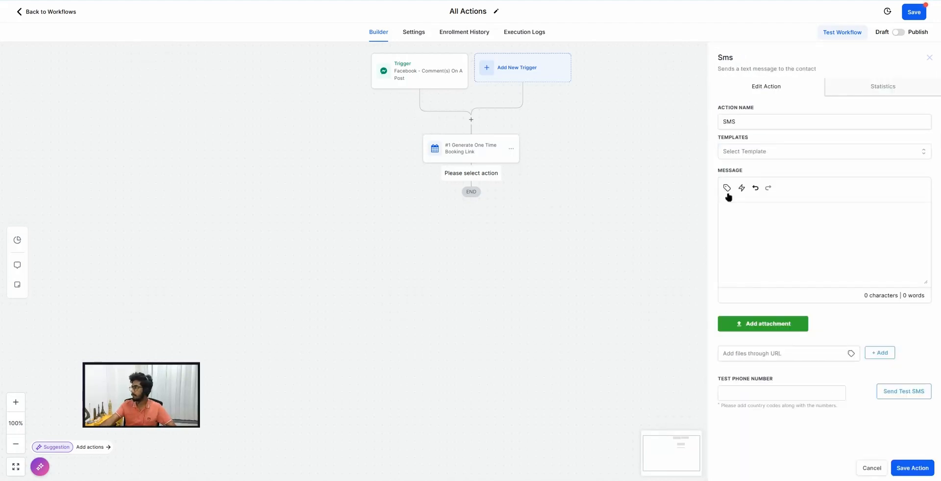
pyautogui.click(727, 189)
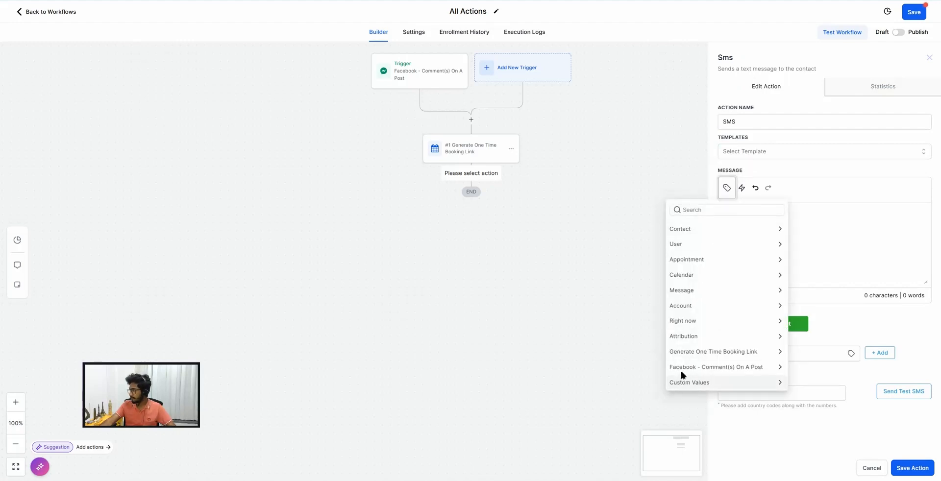
pyautogui.click(702, 352)
pyautogui.click(695, 245)
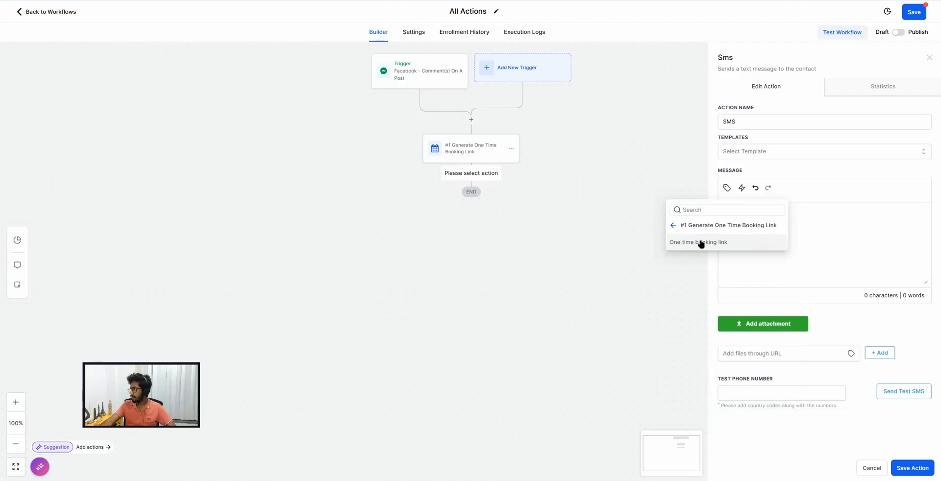
pyautogui.click(699, 244)
pyautogui.moveTo(905, 210); pyautogui.dragTo(718, 208)
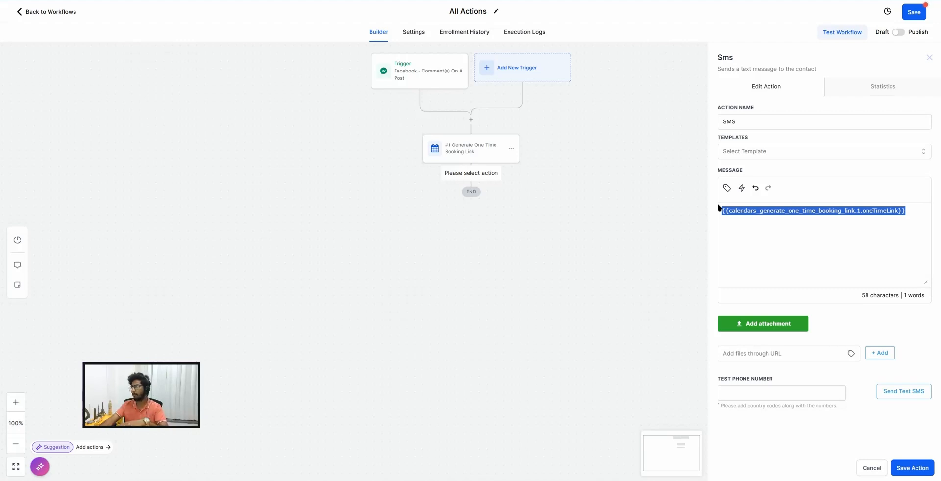
pyautogui.click(865, 466)
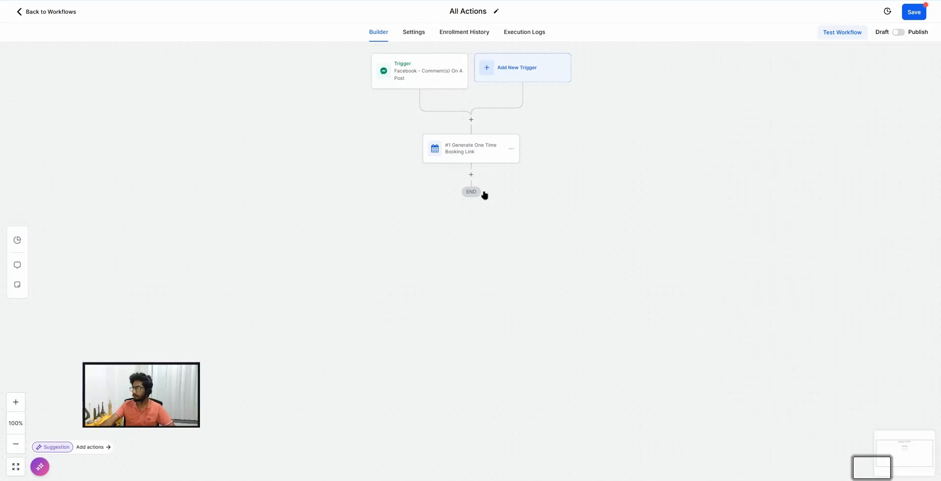
# Look through the actions available above the Generate One Time Booking Link action, and open the account's Opportunities page.
pyautogui.click(471, 120)
pyautogui.scroll(-10, 773, 290)
pyautogui.scroll(-9, 772, 290)
pyautogui.scroll(-4, 772, 289)
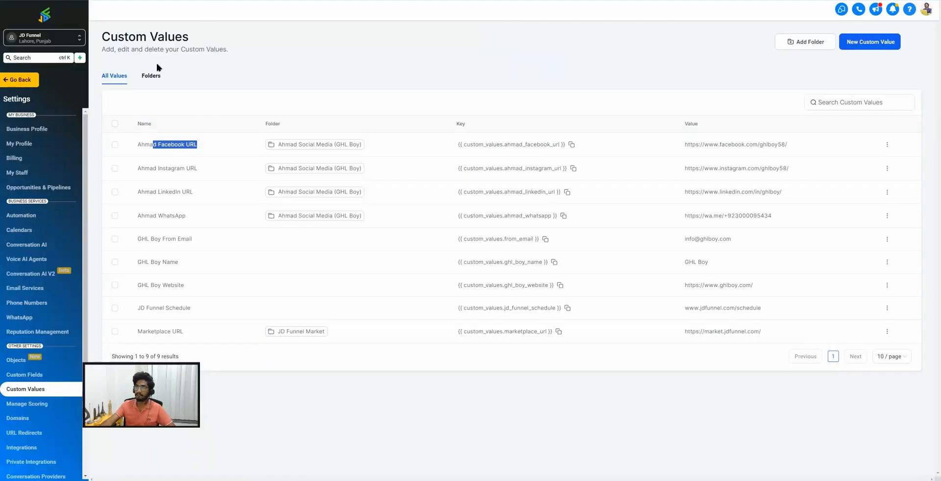
pyautogui.click(27, 78)
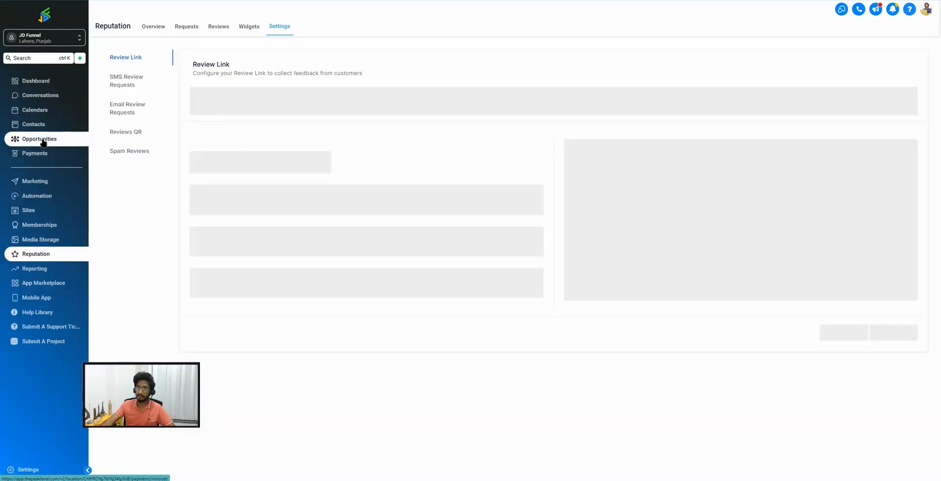
pyautogui.click(42, 141)
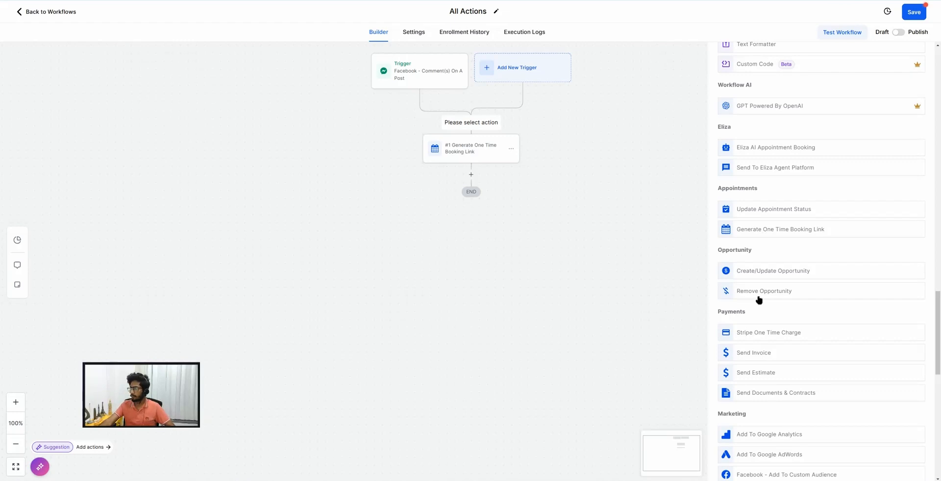
# Look through the Payments, Marketing and Affiliate actions, and view the Update Affiliate action's settings without adding it.
pyautogui.scroll(-2, 759, 300)
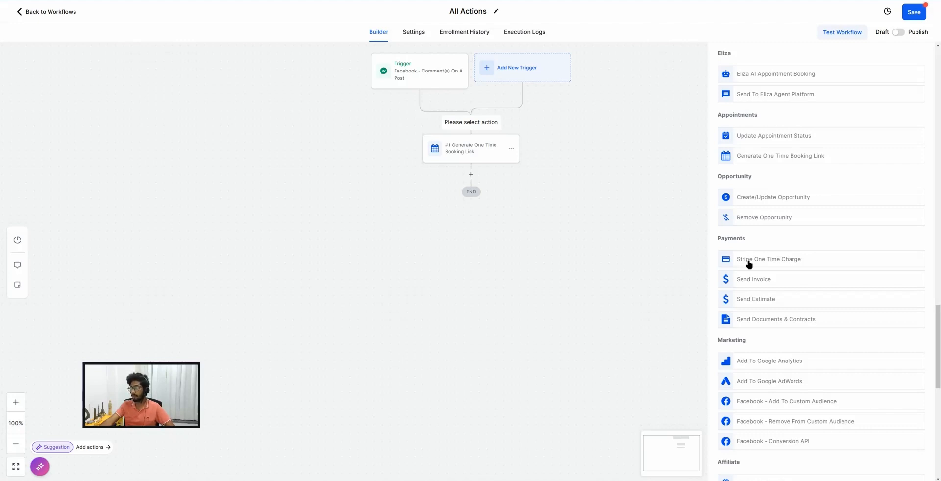
pyautogui.scroll(-2, 749, 264)
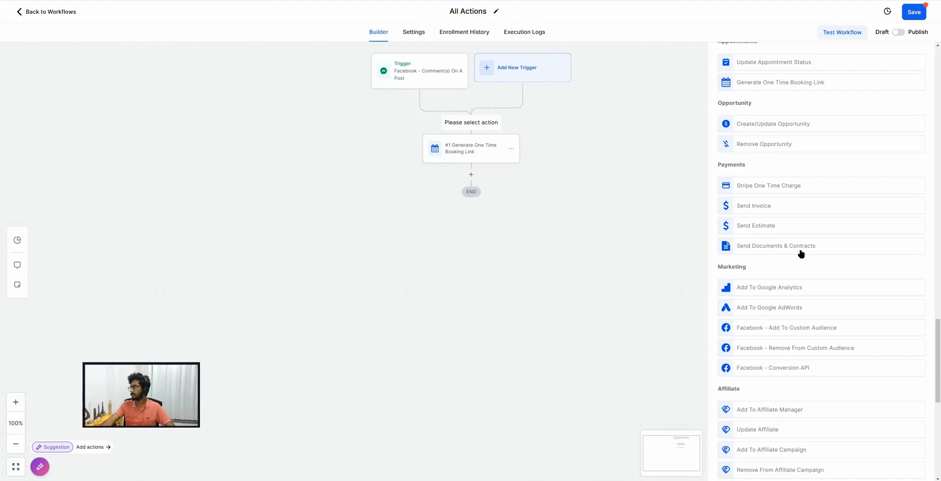
pyautogui.scroll(-2, 801, 254)
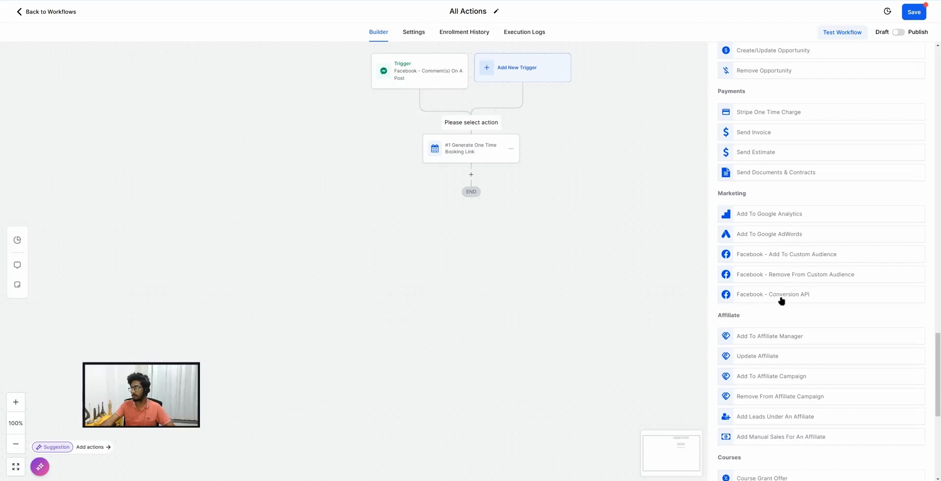
pyautogui.scroll(-3, 781, 301)
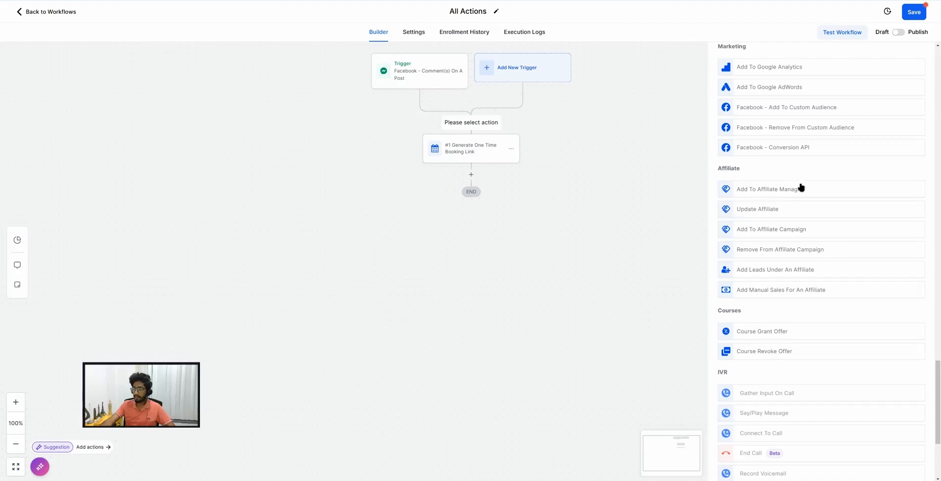
pyautogui.click(760, 210)
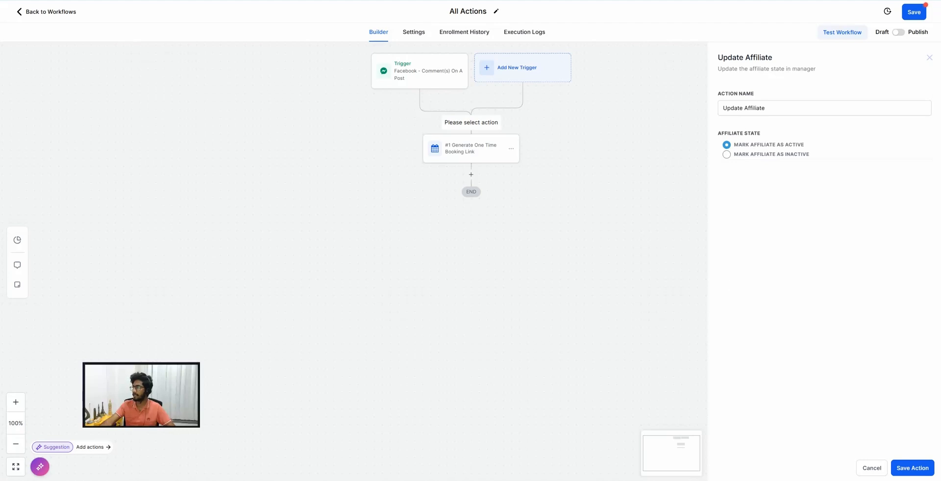
pyautogui.click(869, 466)
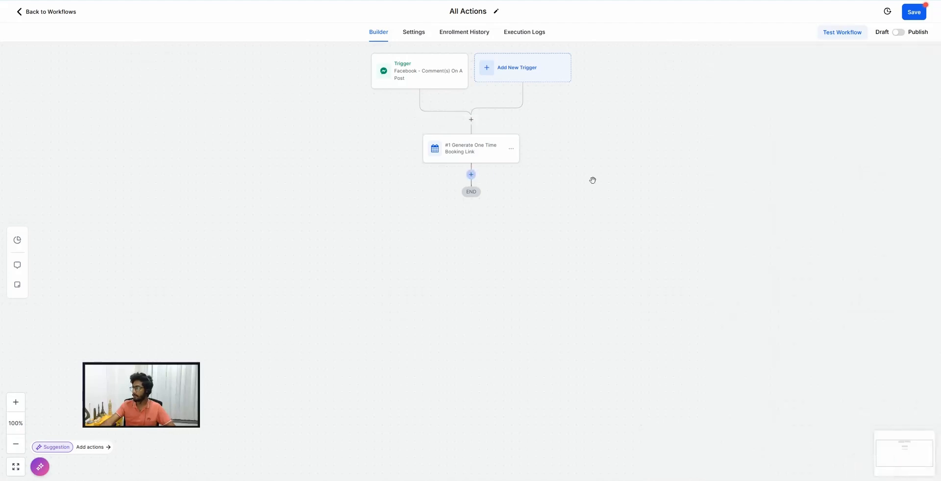
# Browse the actions available below the Generate One Time Booking Link action, examining the Affiliate, Courses and IVR groups.
pyautogui.click(471, 174)
pyautogui.scroll(-20, 805, 287)
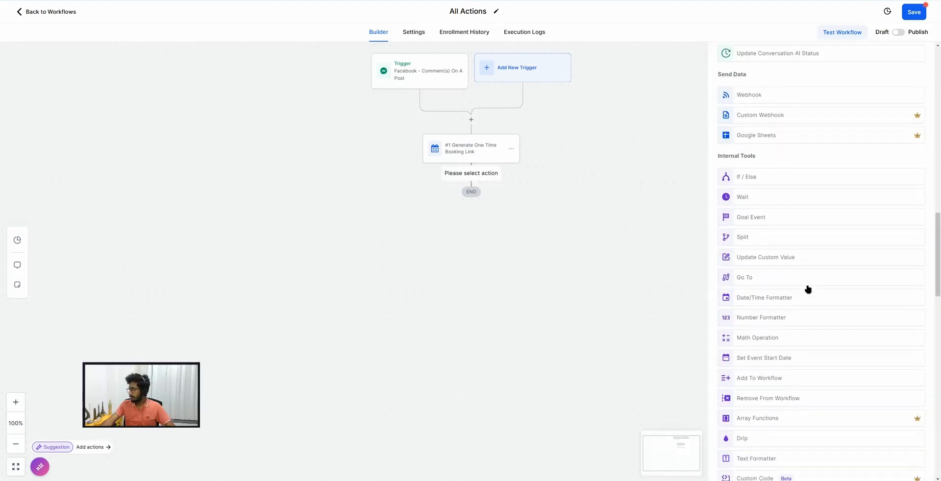
pyautogui.scroll(-8, 808, 290)
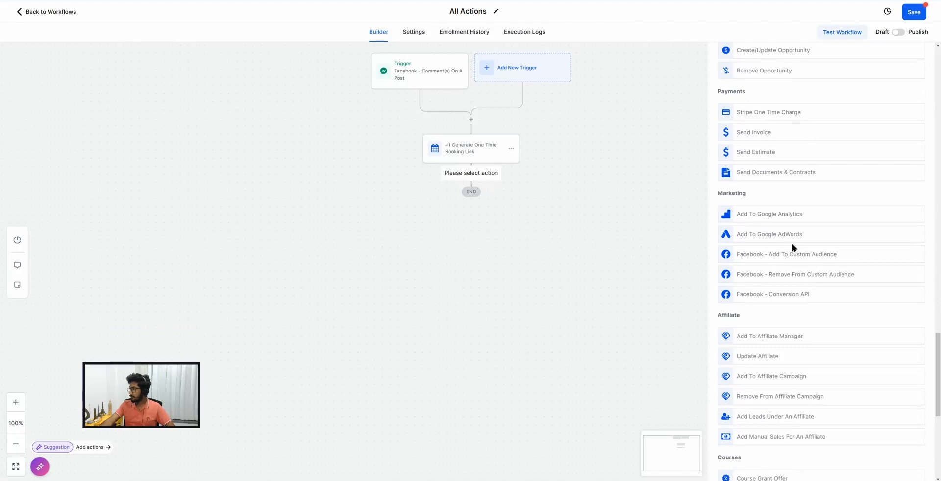
pyautogui.scroll(-3, 767, 211)
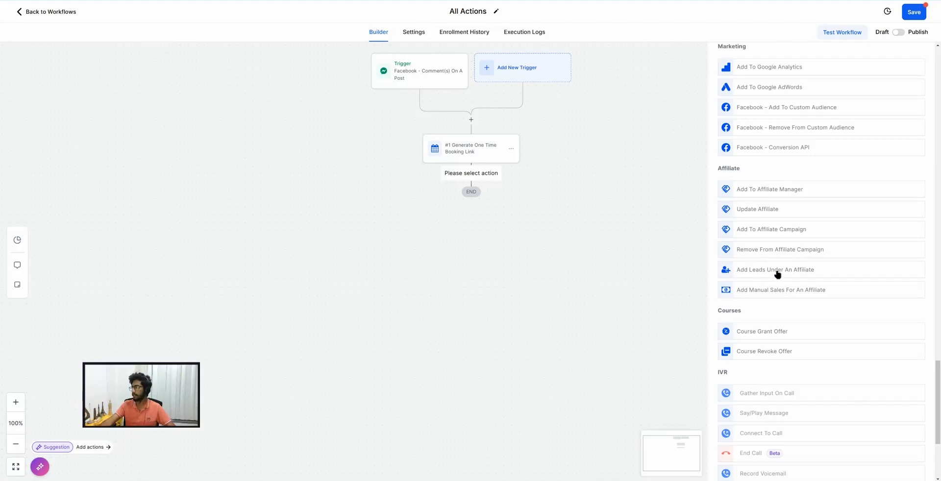
pyautogui.scroll(-3, 759, 265)
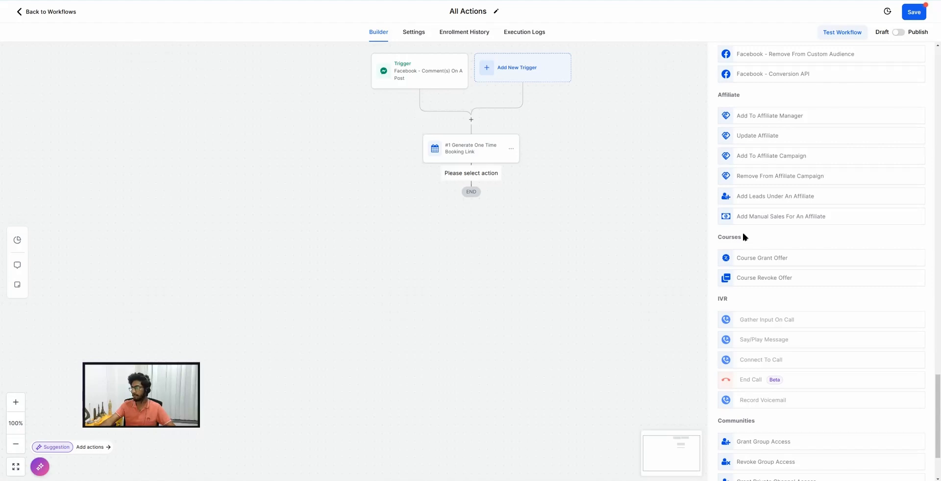
pyautogui.scroll(-1, 741, 233)
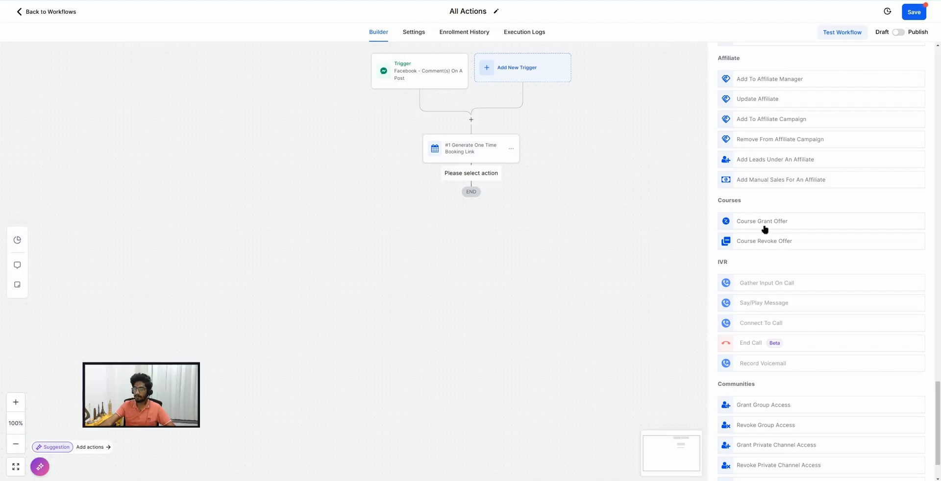
pyautogui.scroll(-1, 764, 229)
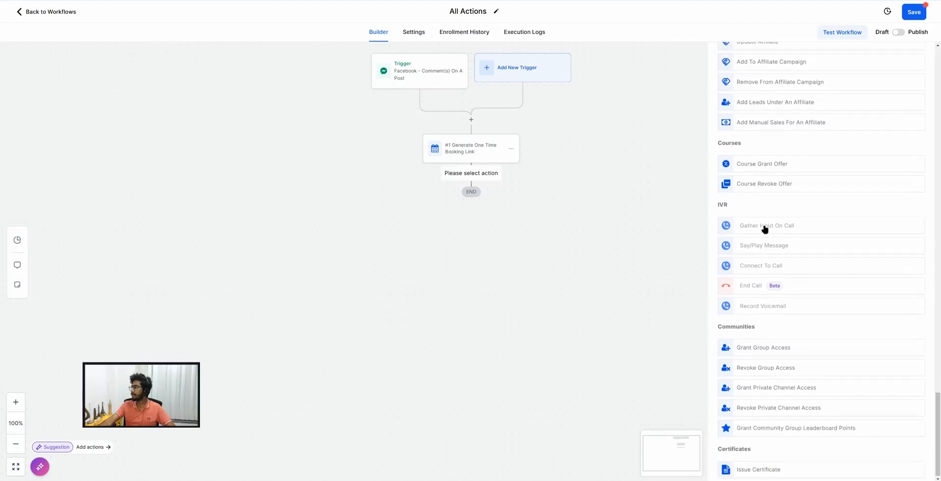
pyautogui.doubleClick(732, 204)
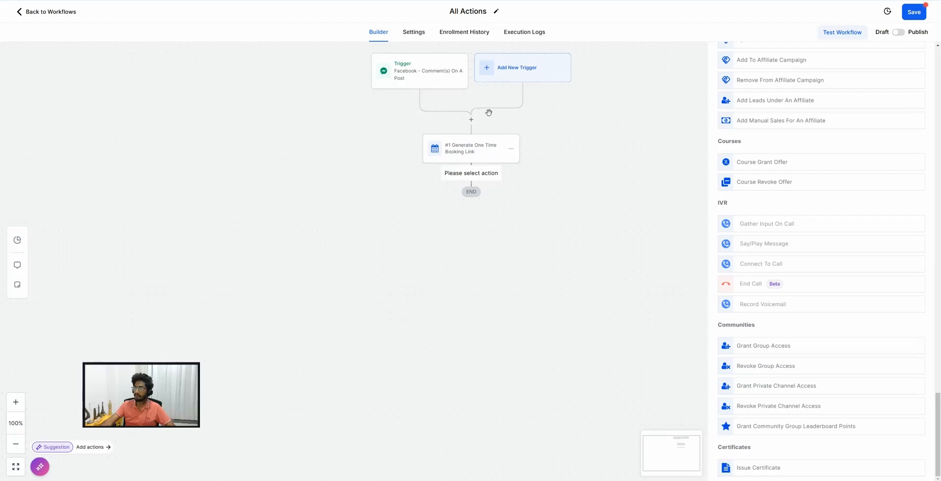
# Search the workflow triggers for "ivr" to see which trigger the IVR actions need, and close the trigger list.
pyautogui.scroll(3, 489, 113)
pyautogui.click(511, 138)
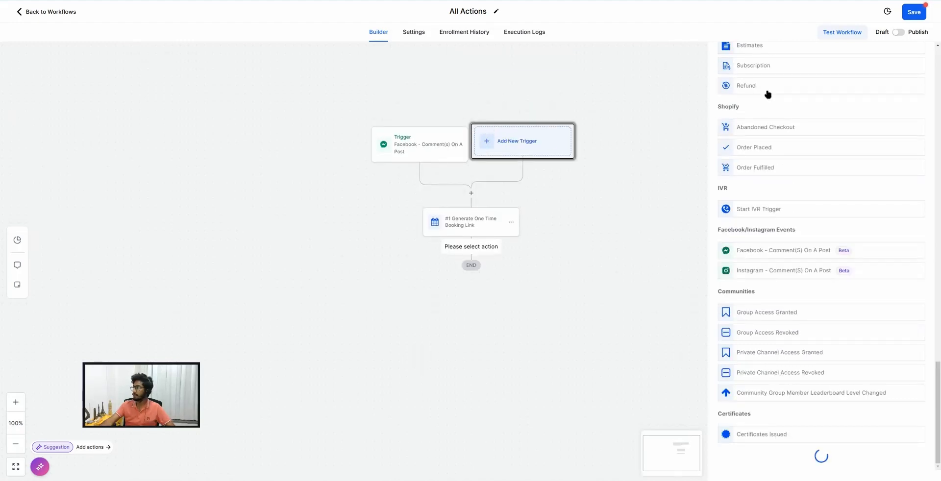
pyautogui.scroll(20, 768, 94)
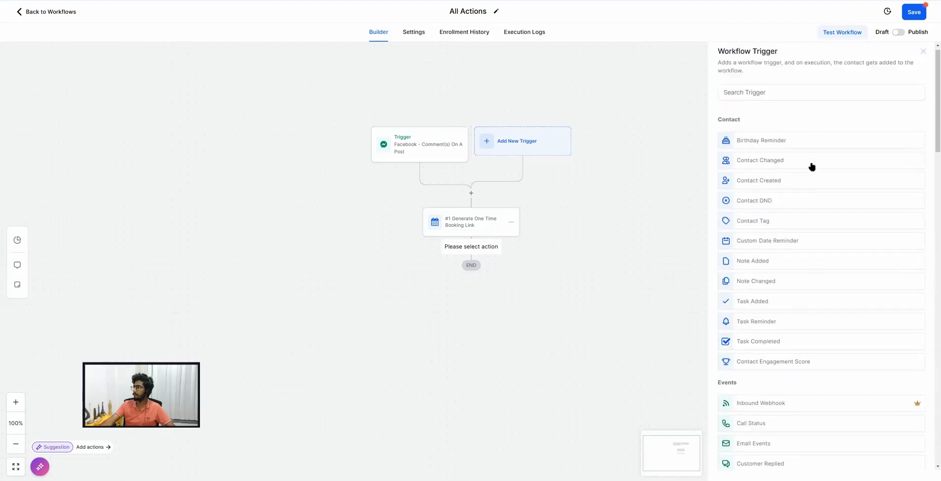
pyautogui.click(800, 98)
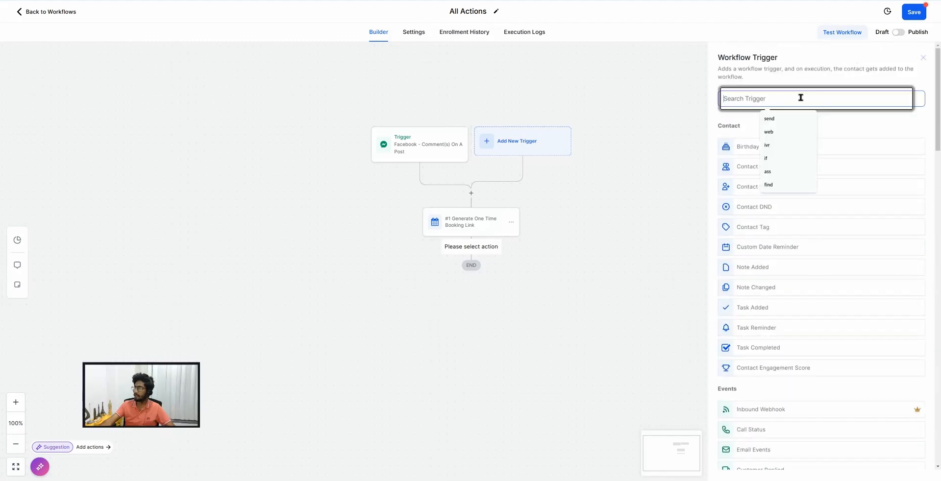
pyautogui.write('ivr')
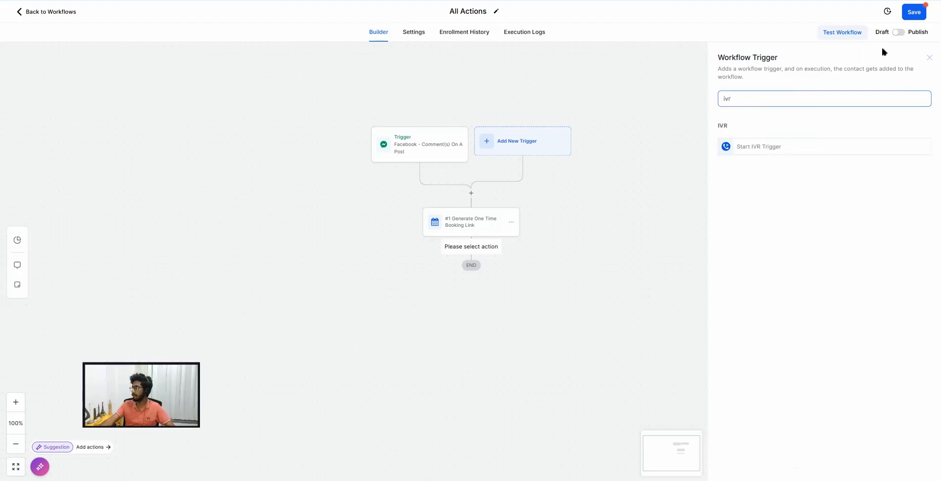
pyautogui.click(930, 58)
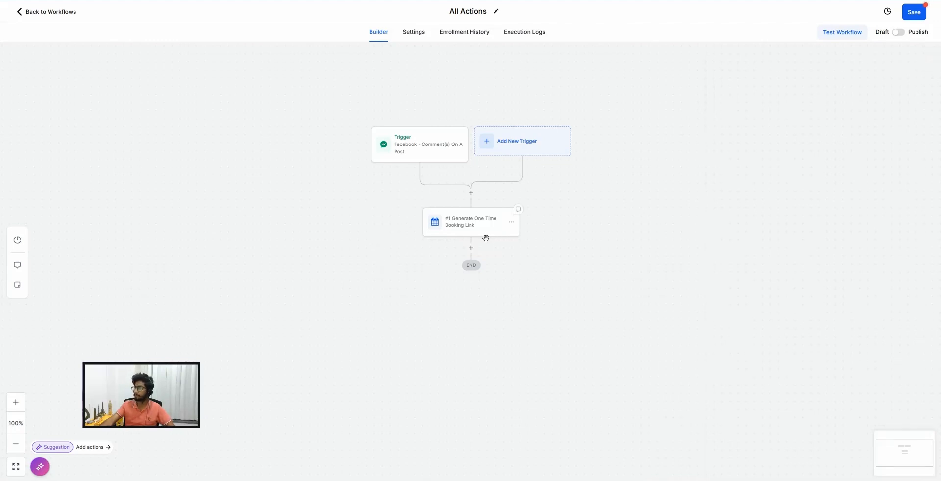
# Reopen the action list below the Generate One Time Booking Link action and check the requirement for using the IVR actions.
pyautogui.click(471, 249)
pyautogui.scroll(-15, 793, 280)
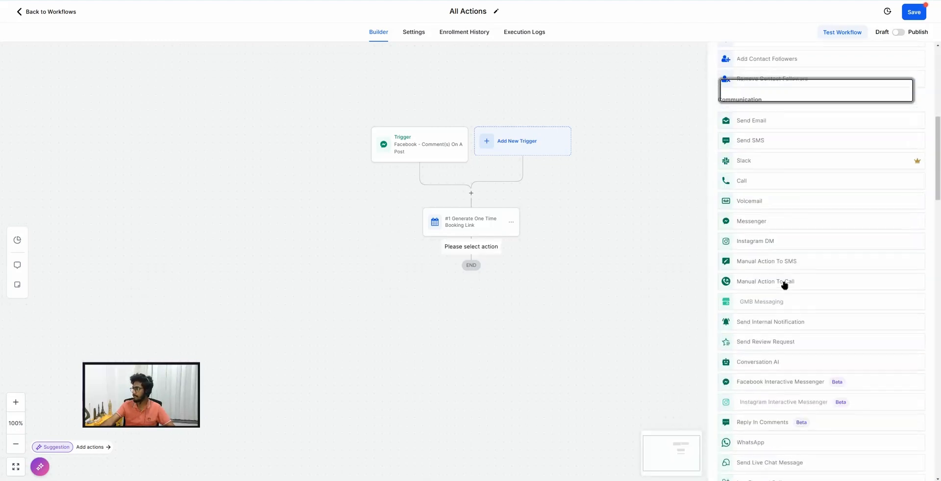
pyautogui.scroll(-9, 788, 285)
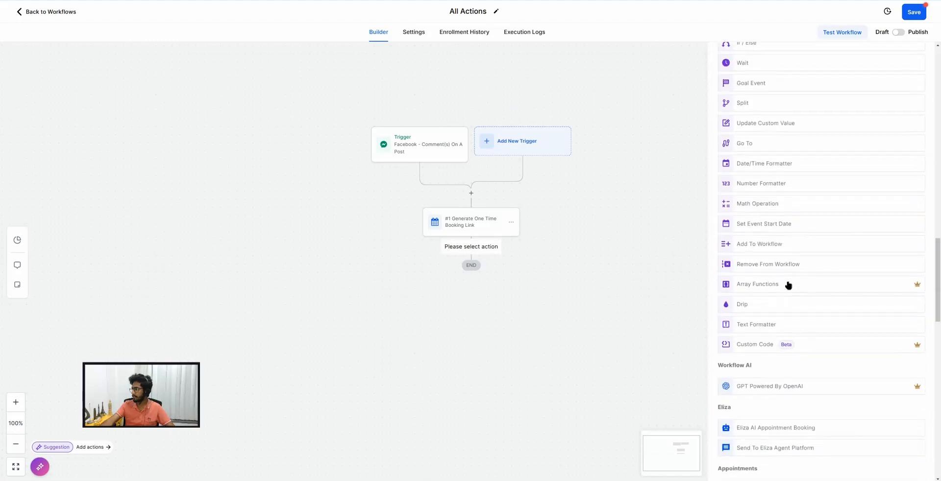
pyautogui.scroll(-9, 788, 285)
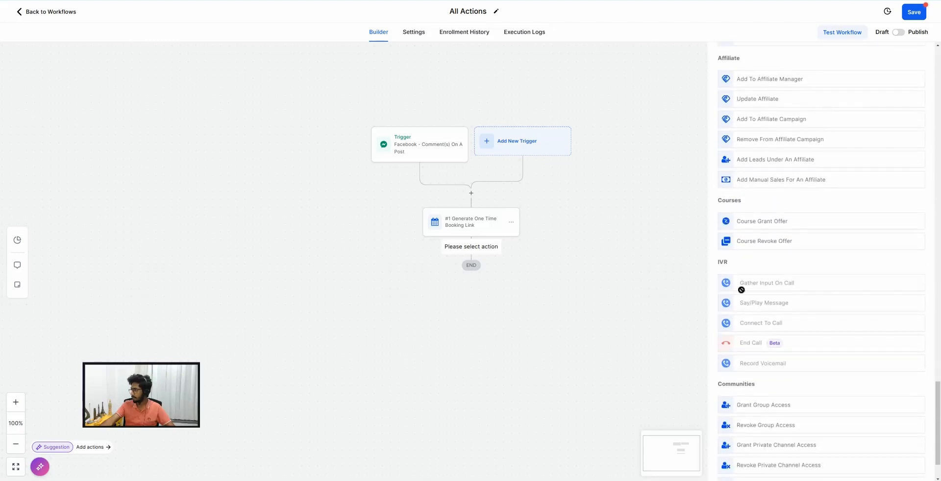
pyautogui.moveTo(771, 286)
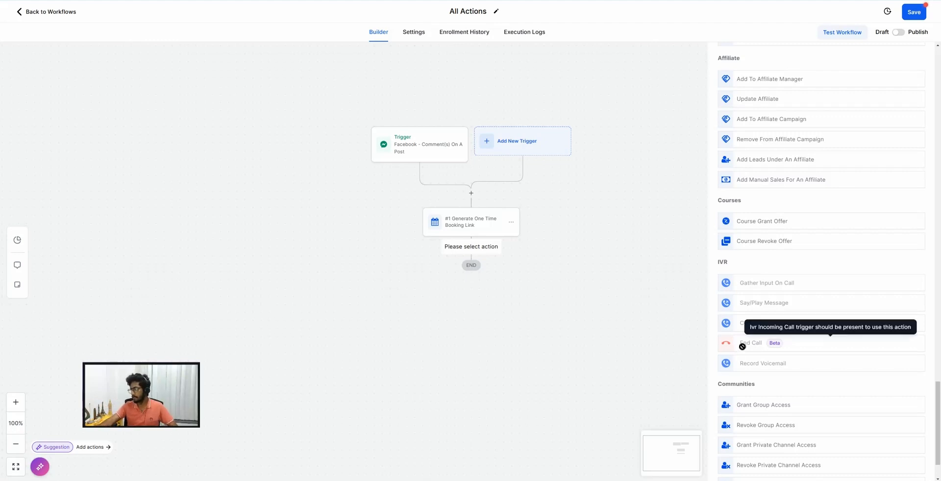
# Look through the Communities and Certificates actions, and open the Issue Certificate action's settings.
pyautogui.scroll(-1, 742, 347)
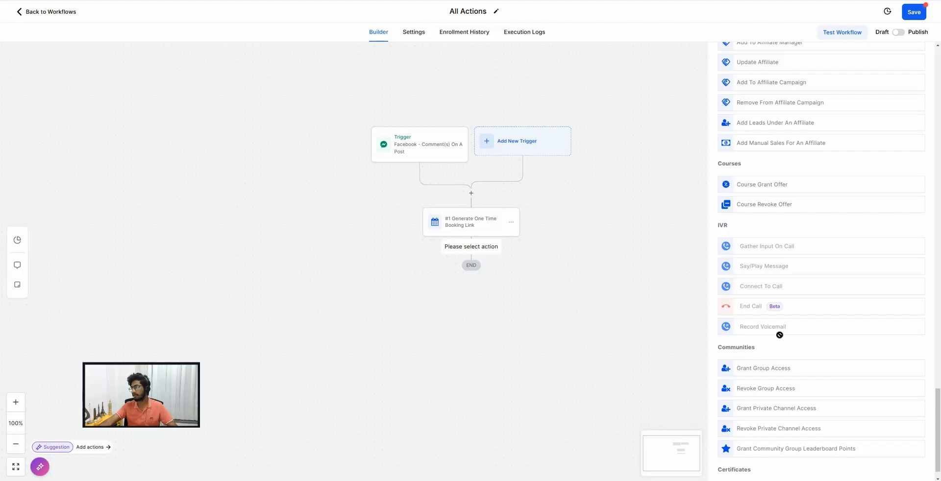
pyautogui.scroll(-1, 779, 336)
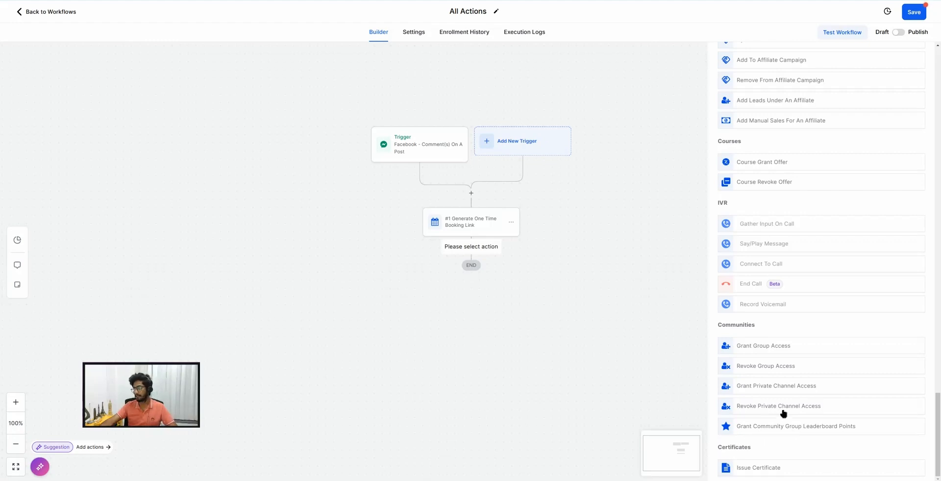
pyautogui.moveTo(722, 447); pyautogui.dragTo(749, 447)
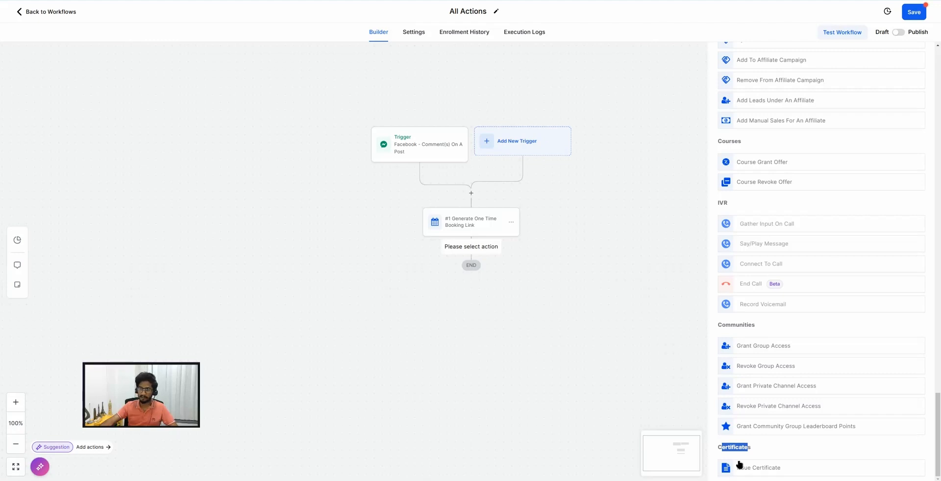
pyautogui.click(763, 467)
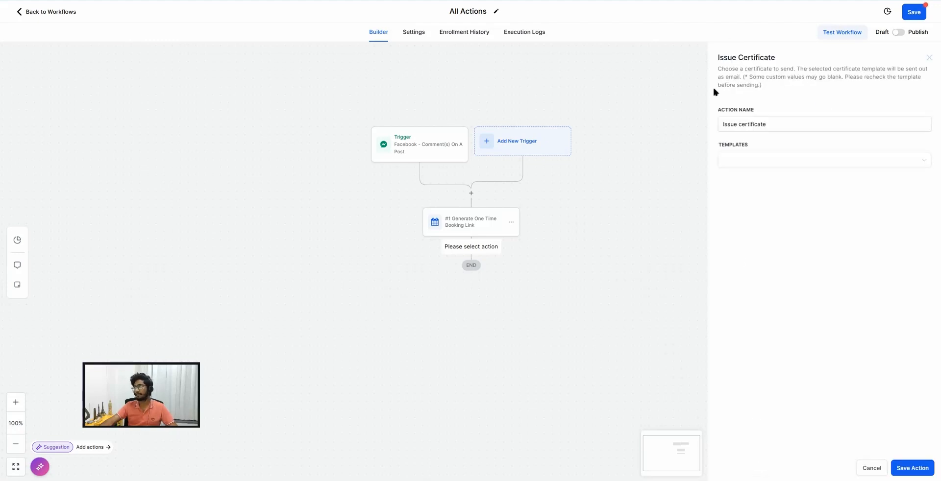